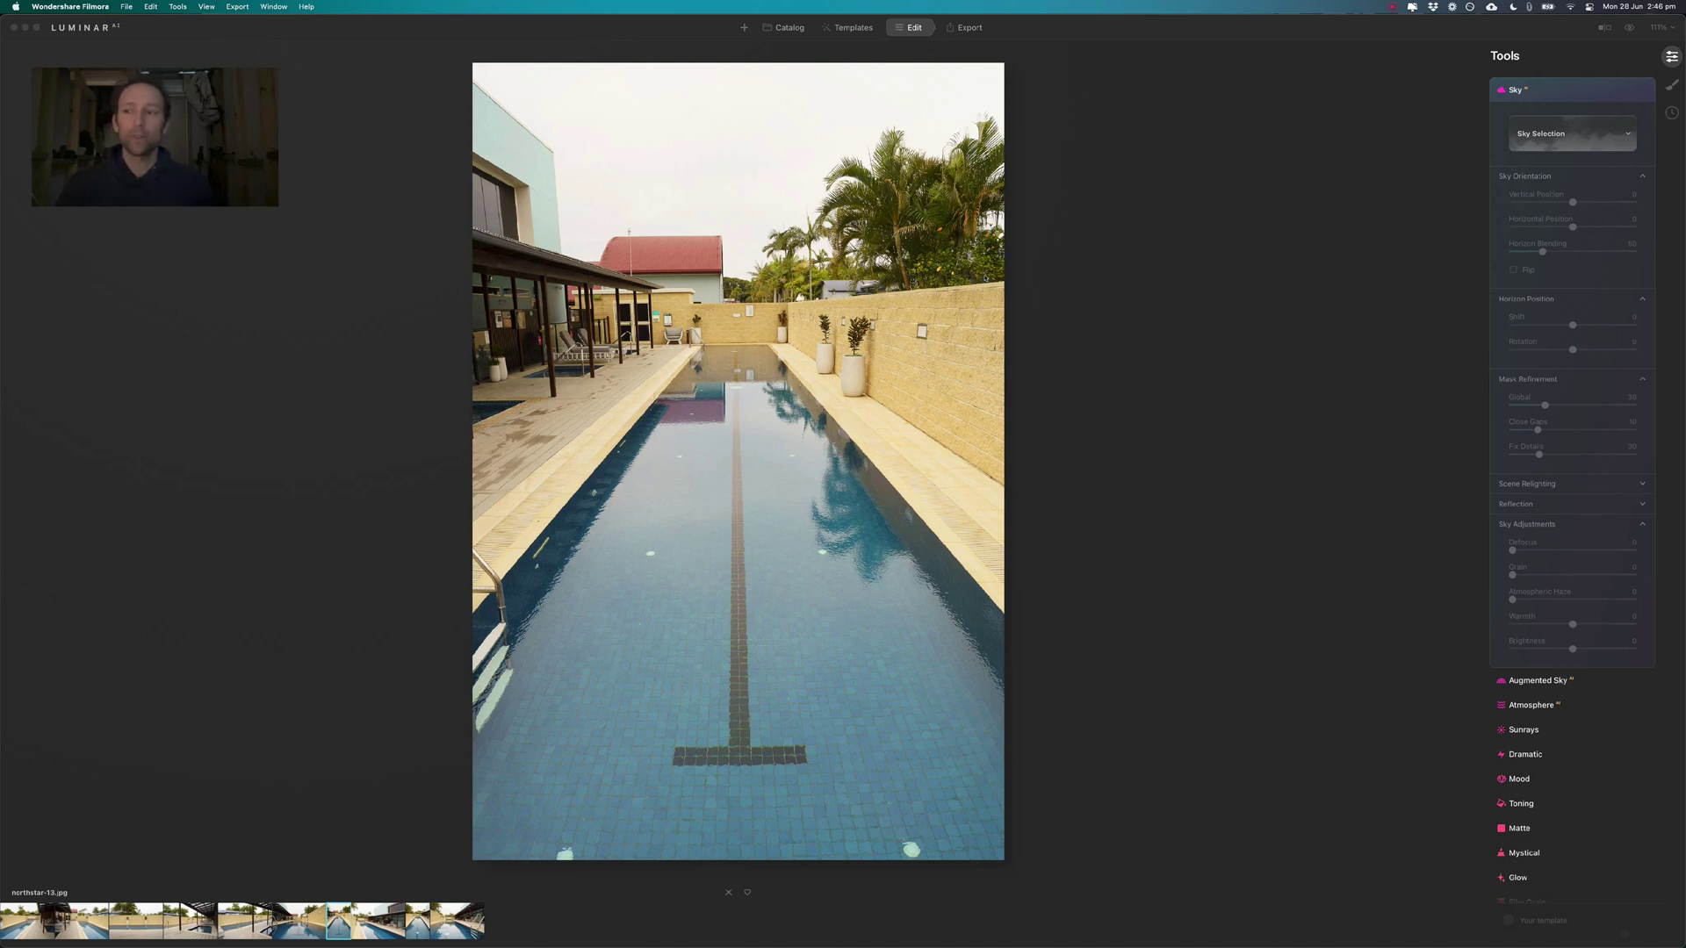
Browse the pool photos in the filmstrip and settle on northstar-18.jpg, the covered-deck pool.
click(44, 917)
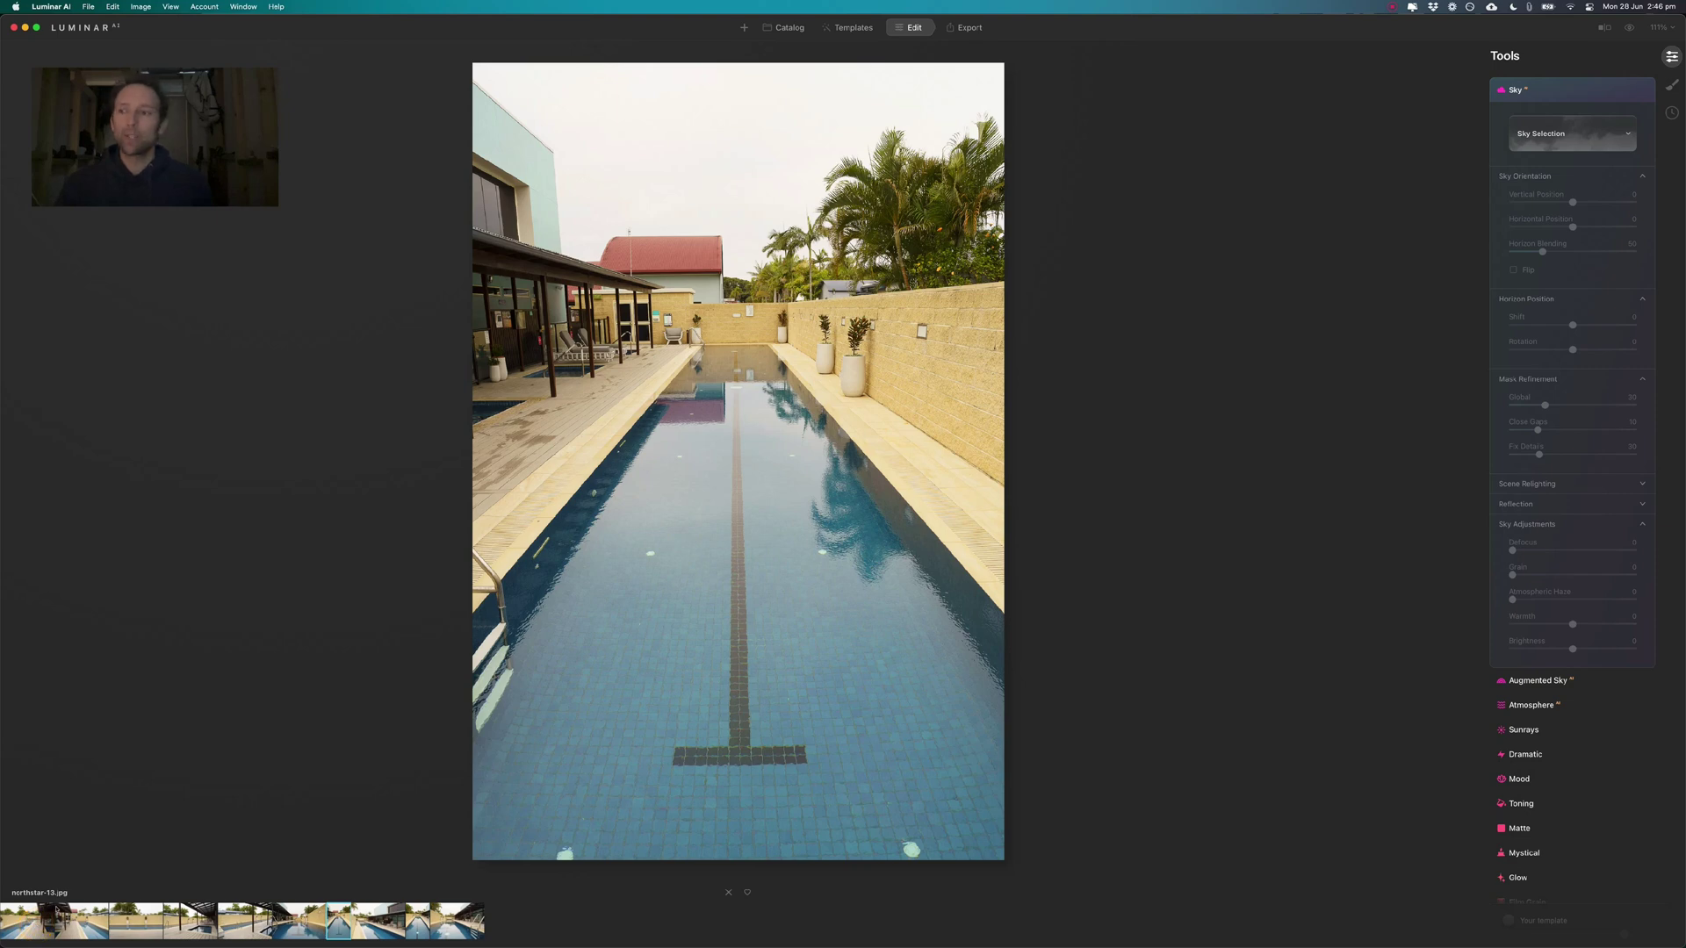
click(136, 921)
key(super+equal)
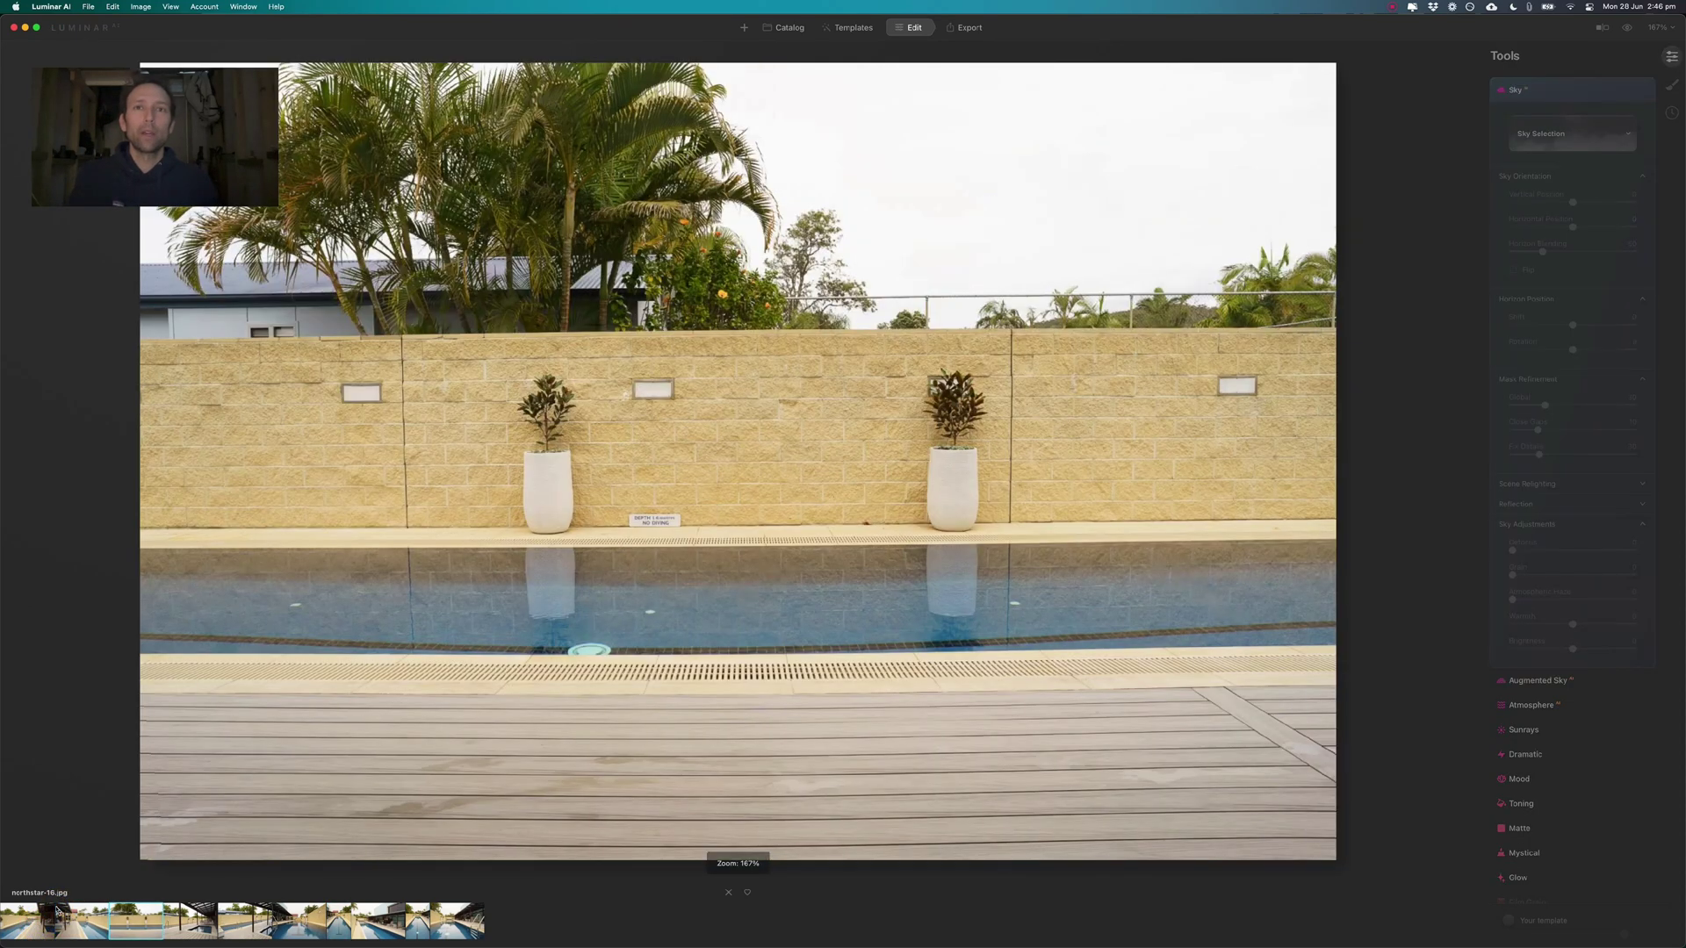
key(Right)
key(Right)
key(Right)
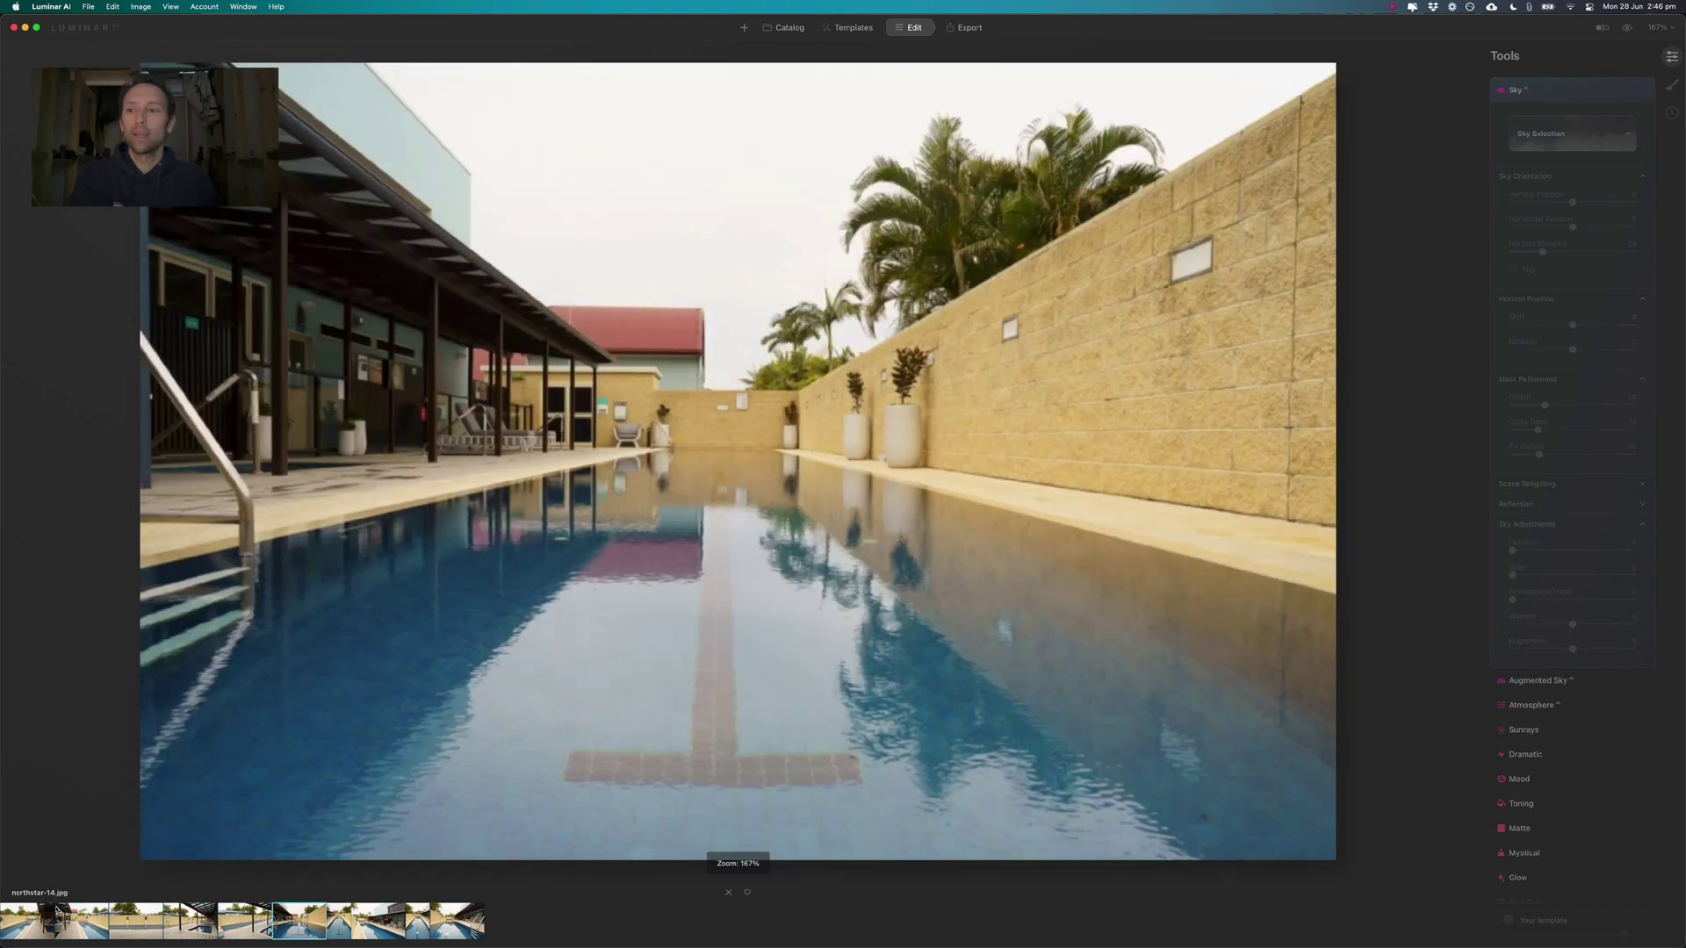
key(Left)
key(Left)
key(Left)
key(Left)
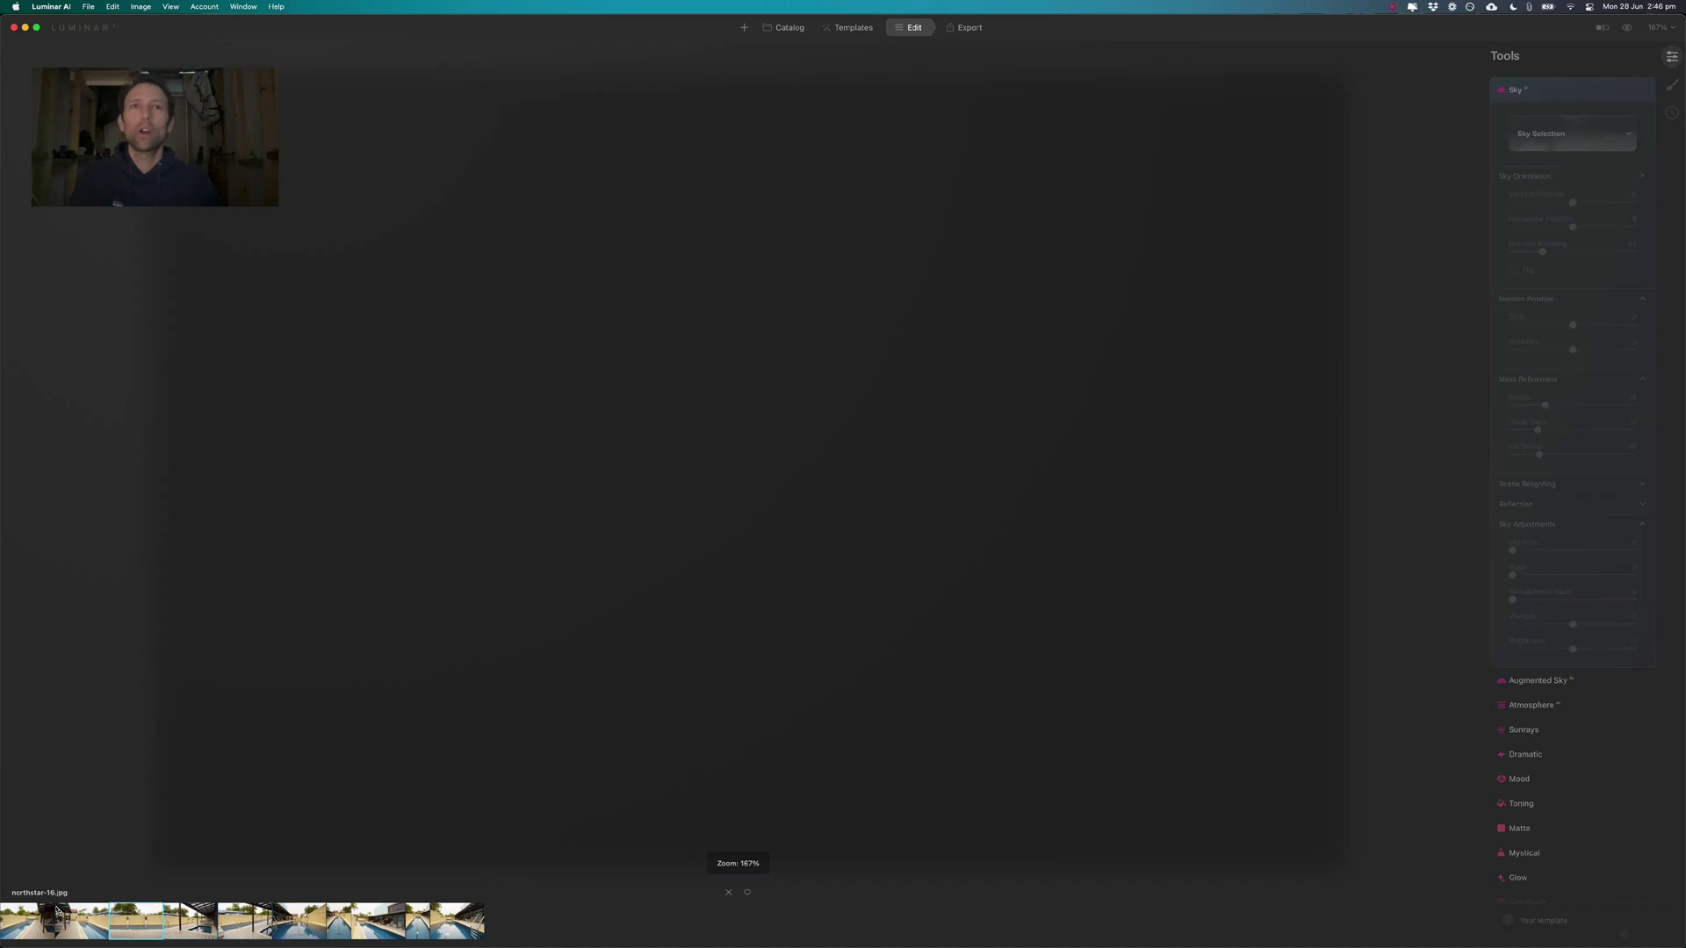
key(Left)
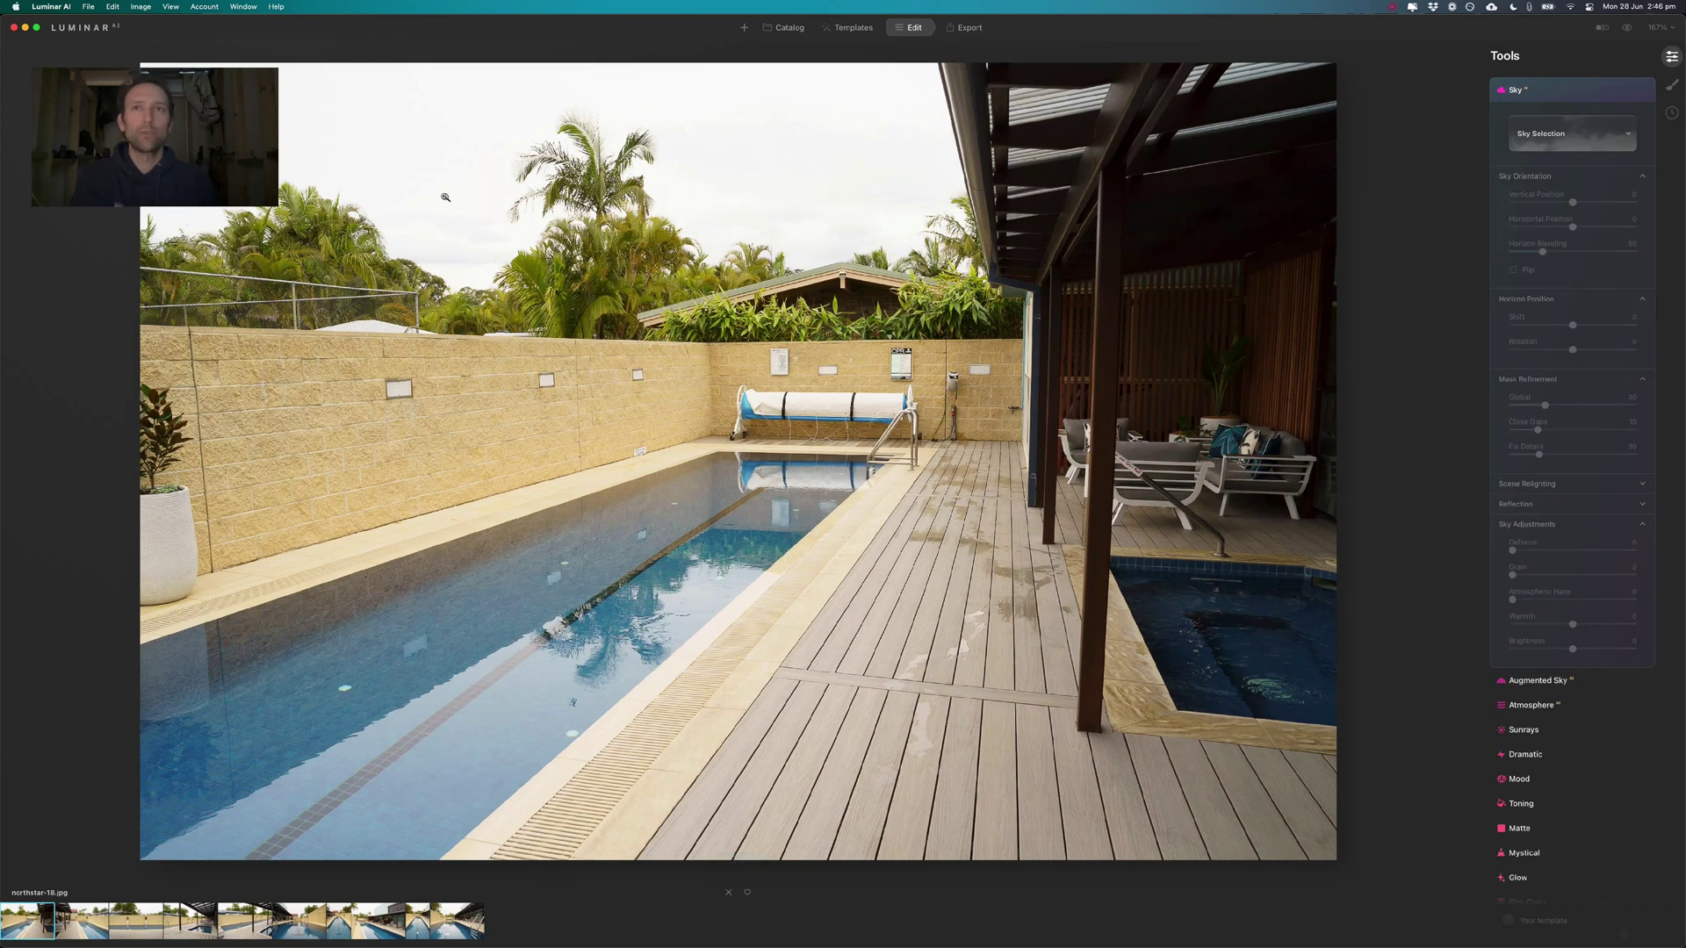
key(Right)
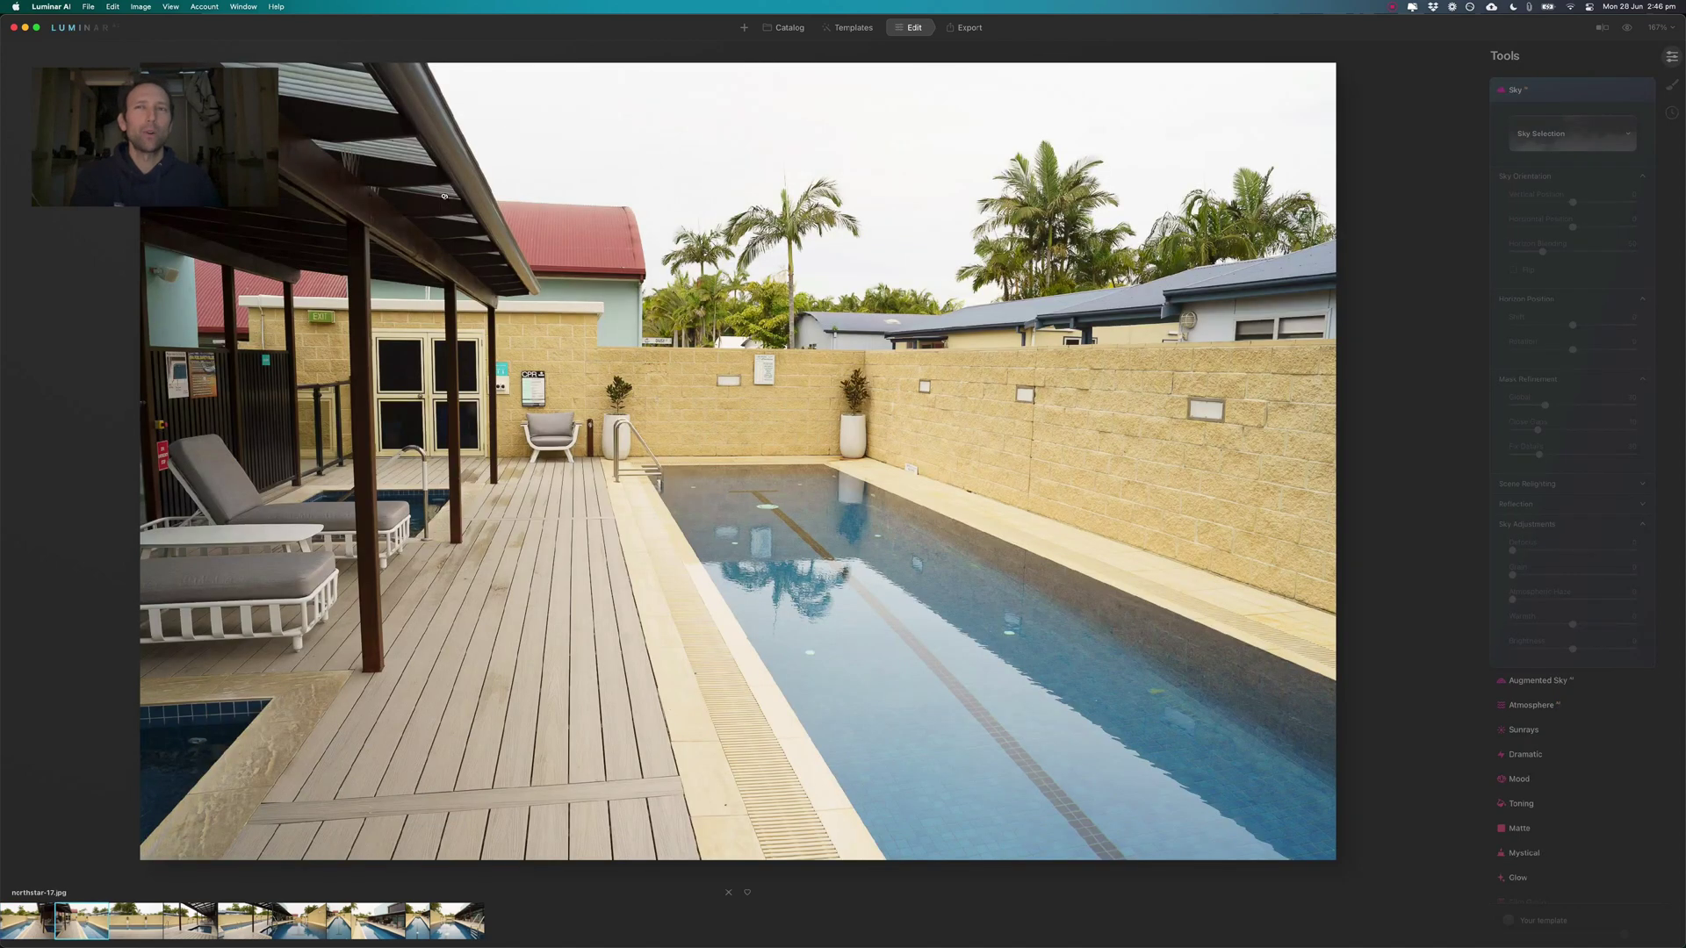
key(Left)
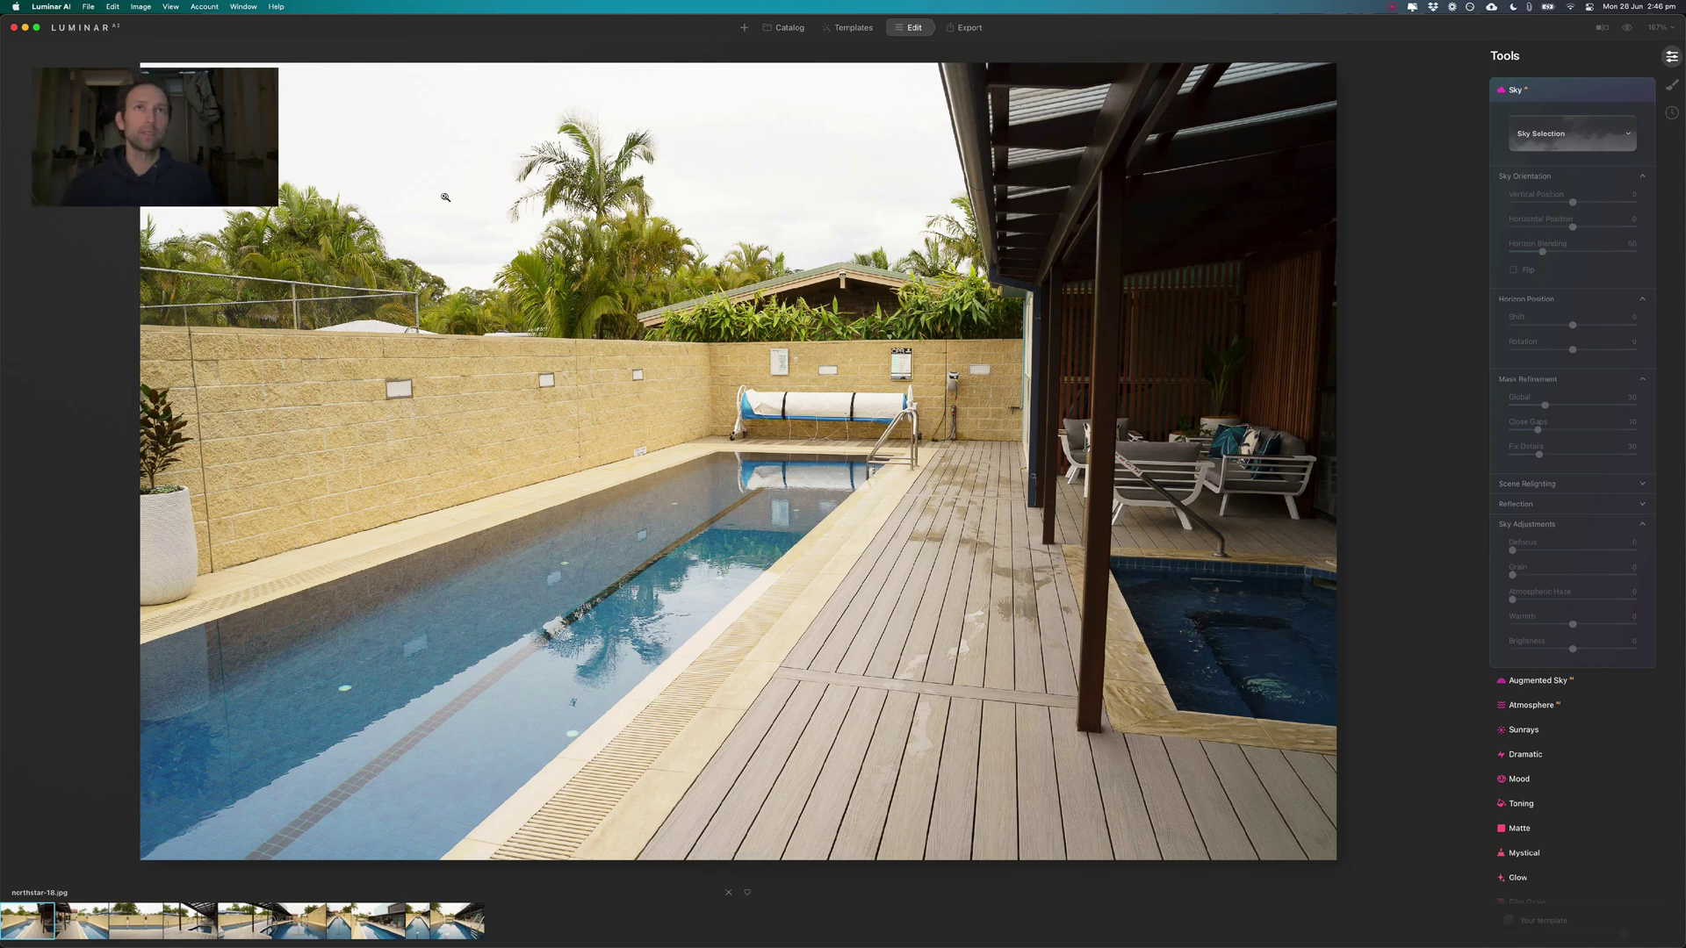
Pick Blue Sky 1 from the Sky Selection list for northstar-18.
click(1567, 143)
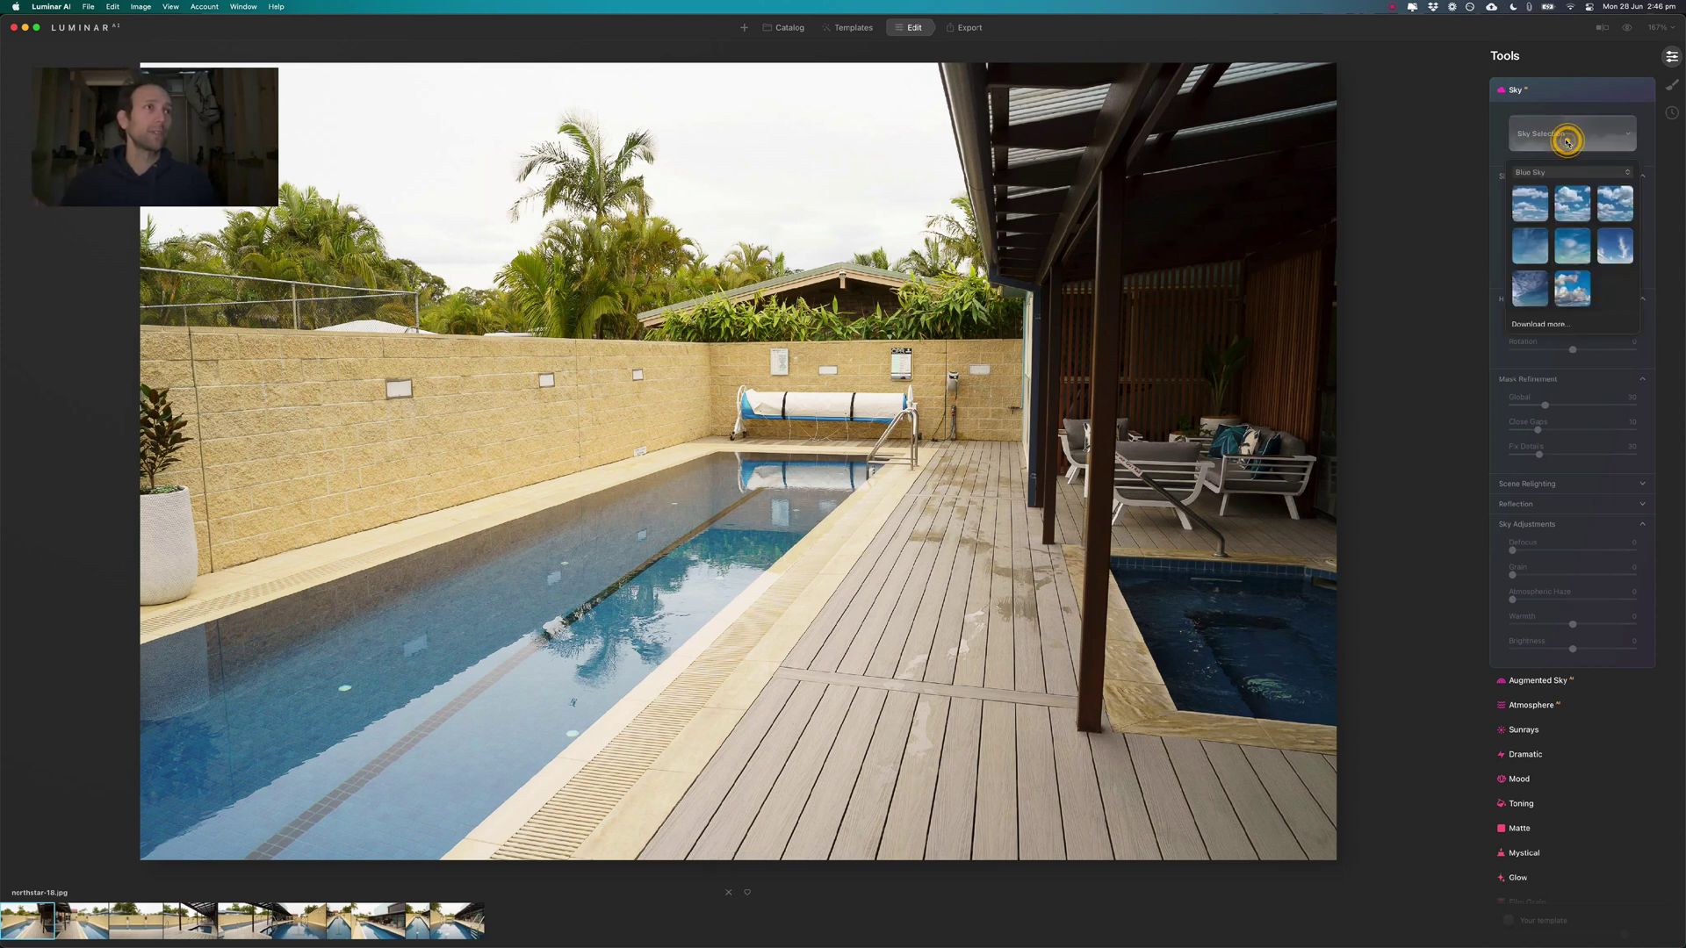
click(1531, 208)
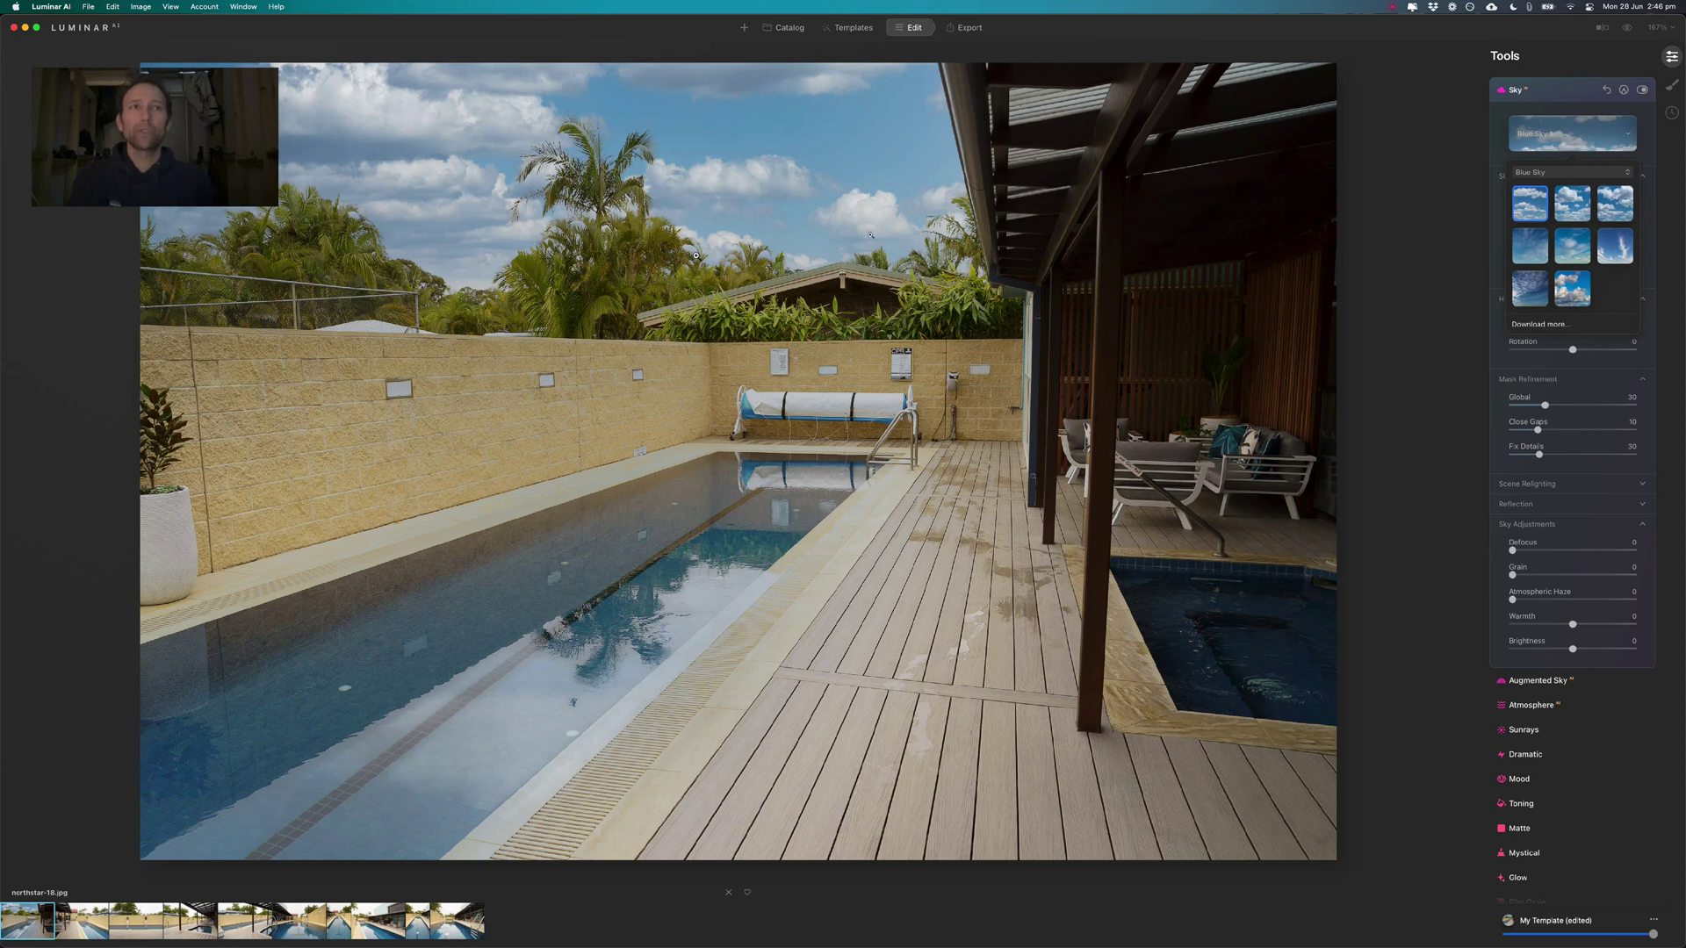
click(1602, 27)
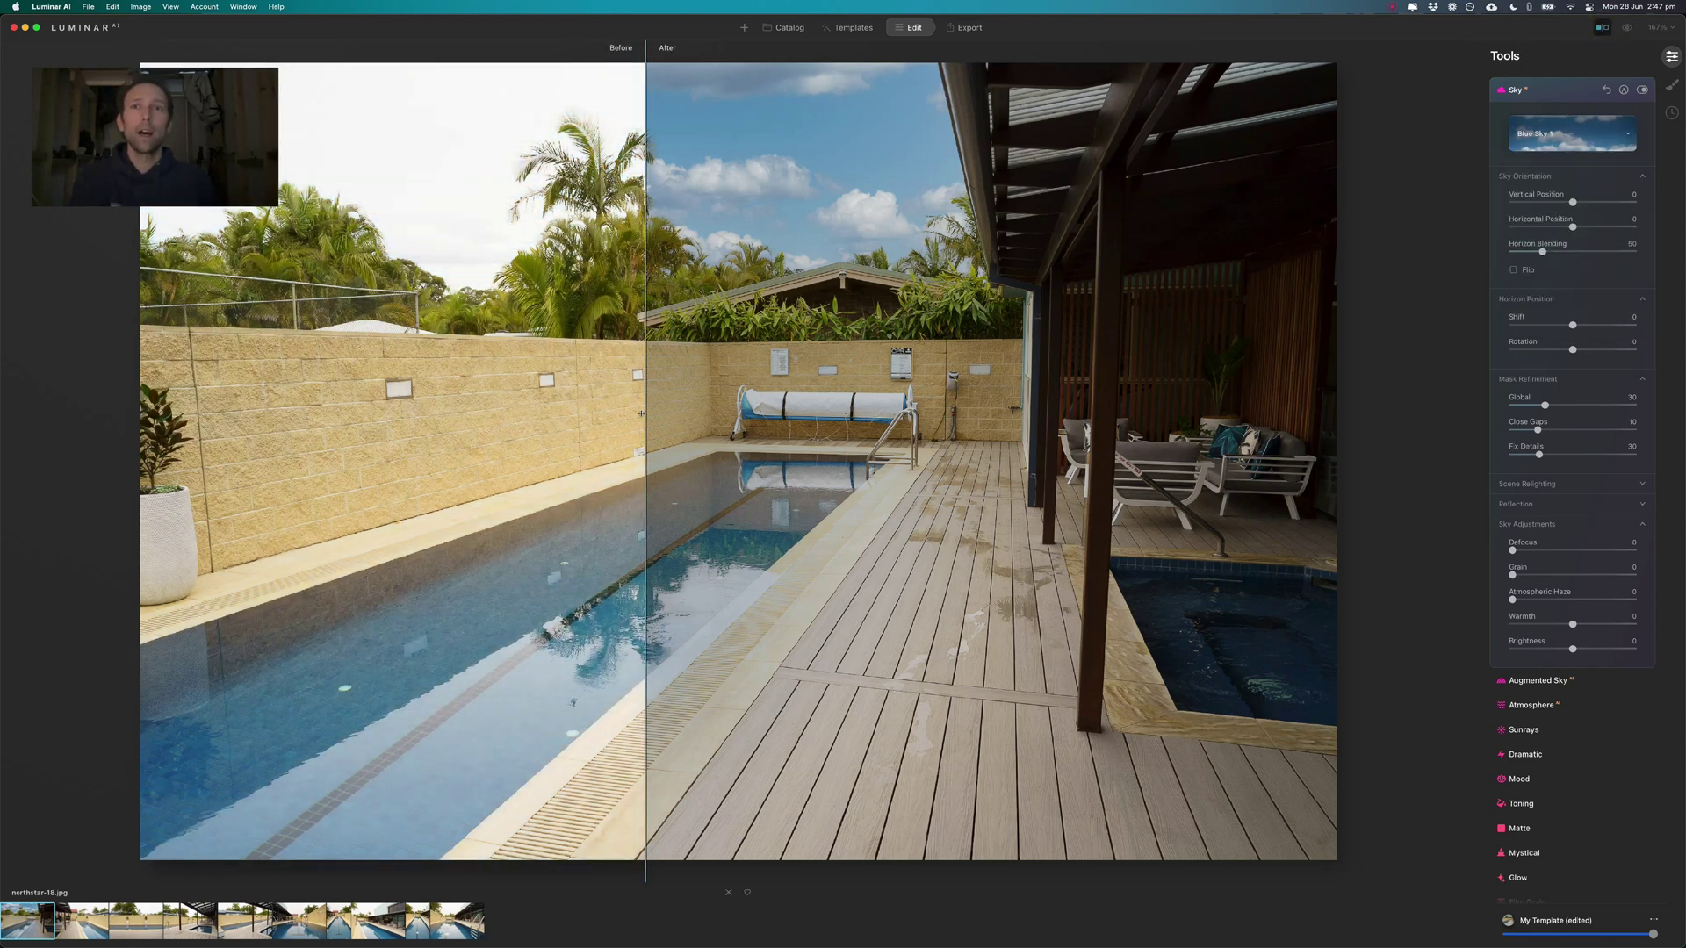
drag(641, 414, 707, 404)
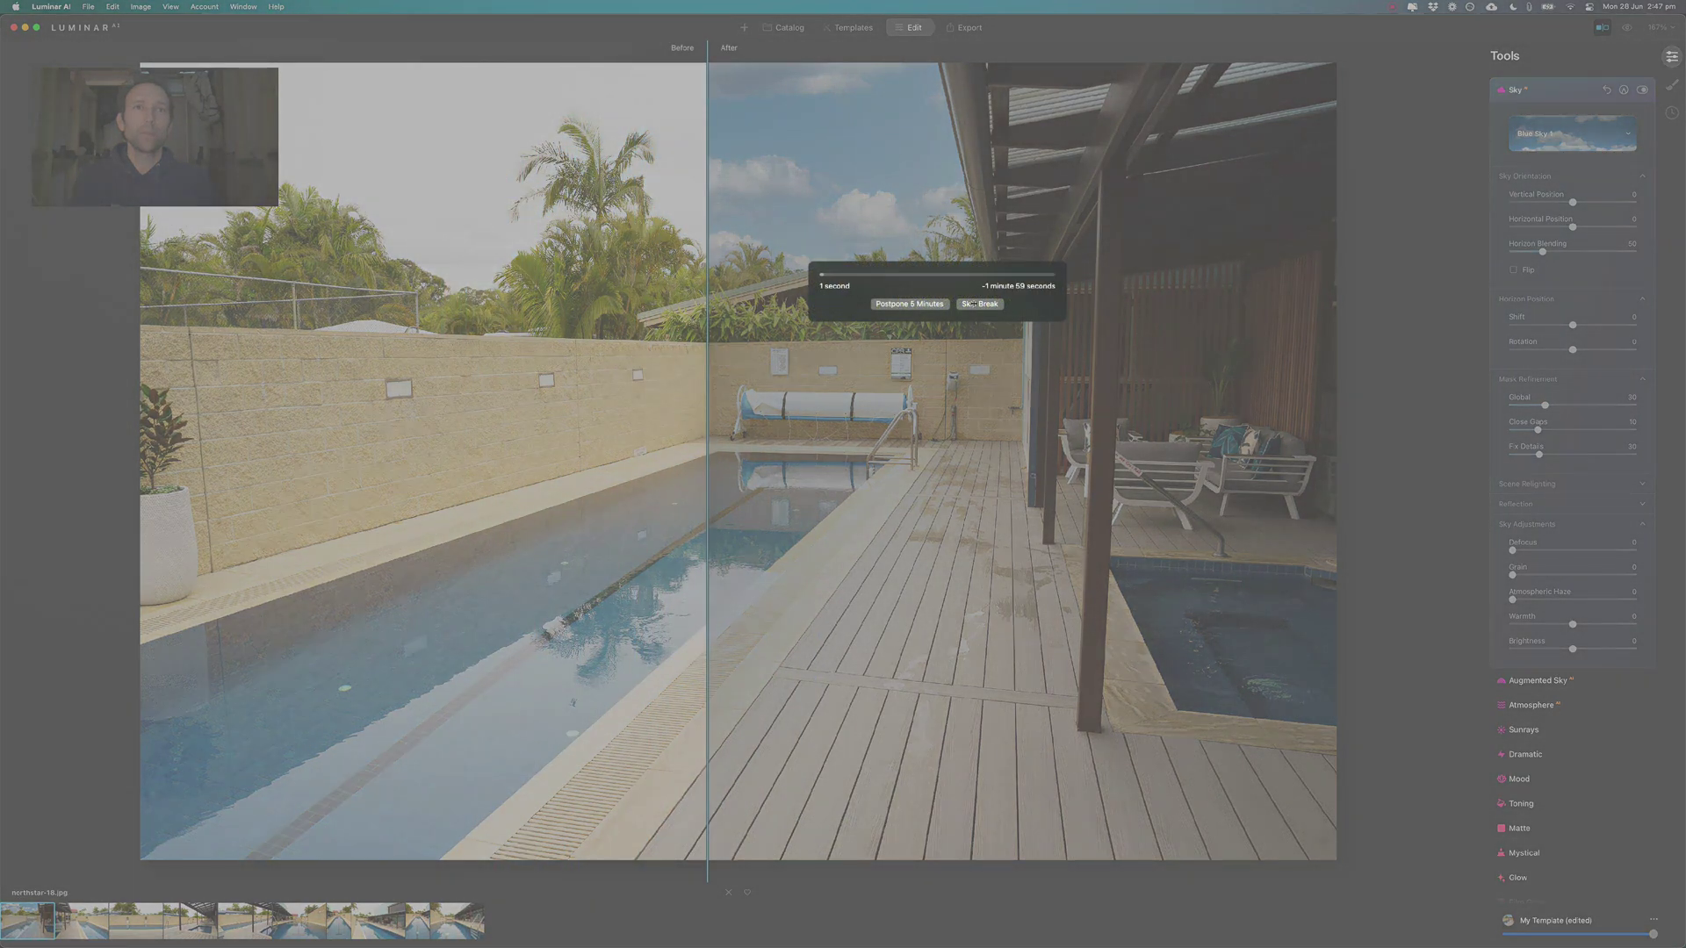
click(977, 305)
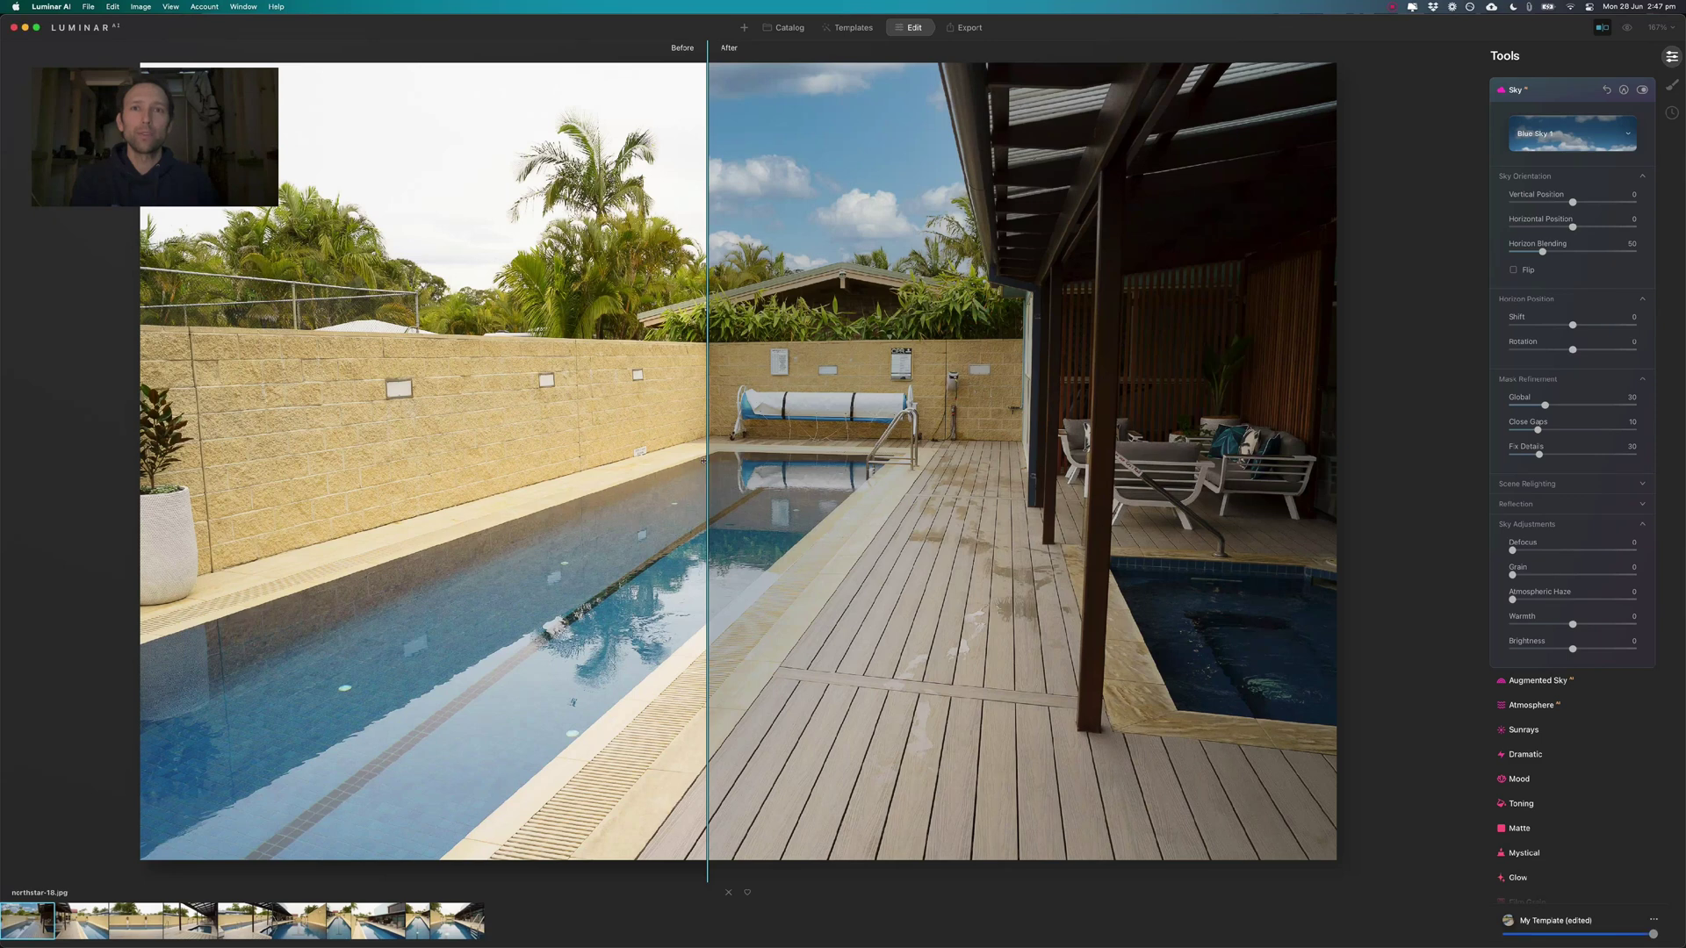
drag(703, 470, 688, 437)
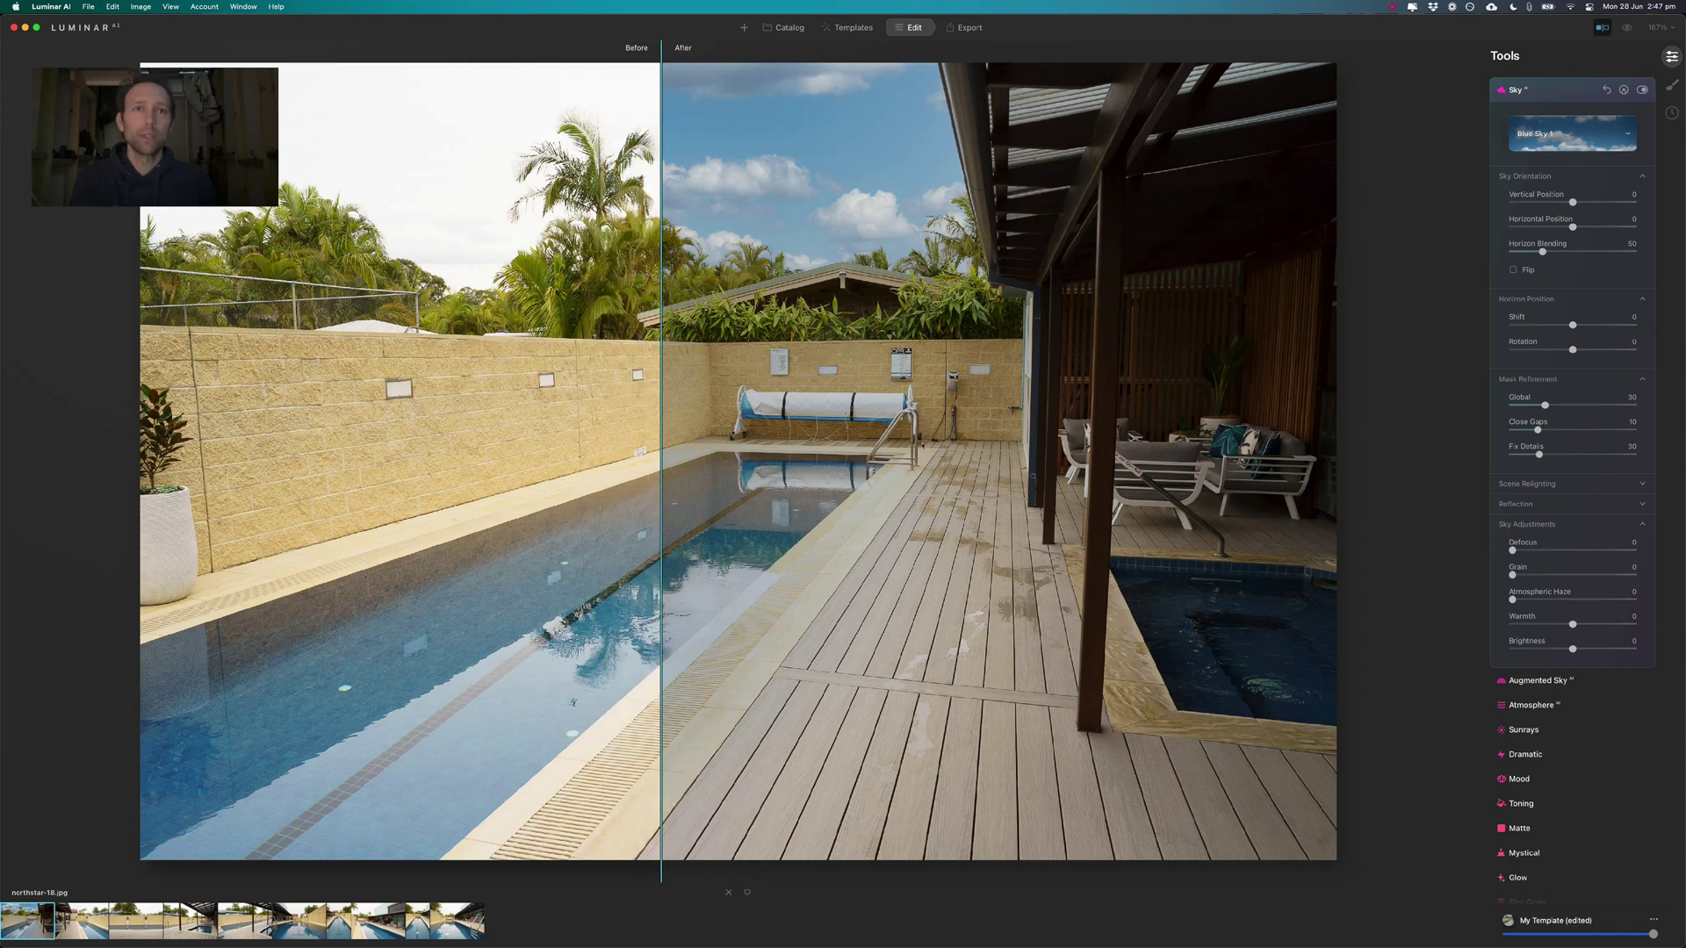
drag(659, 481, 749, 508)
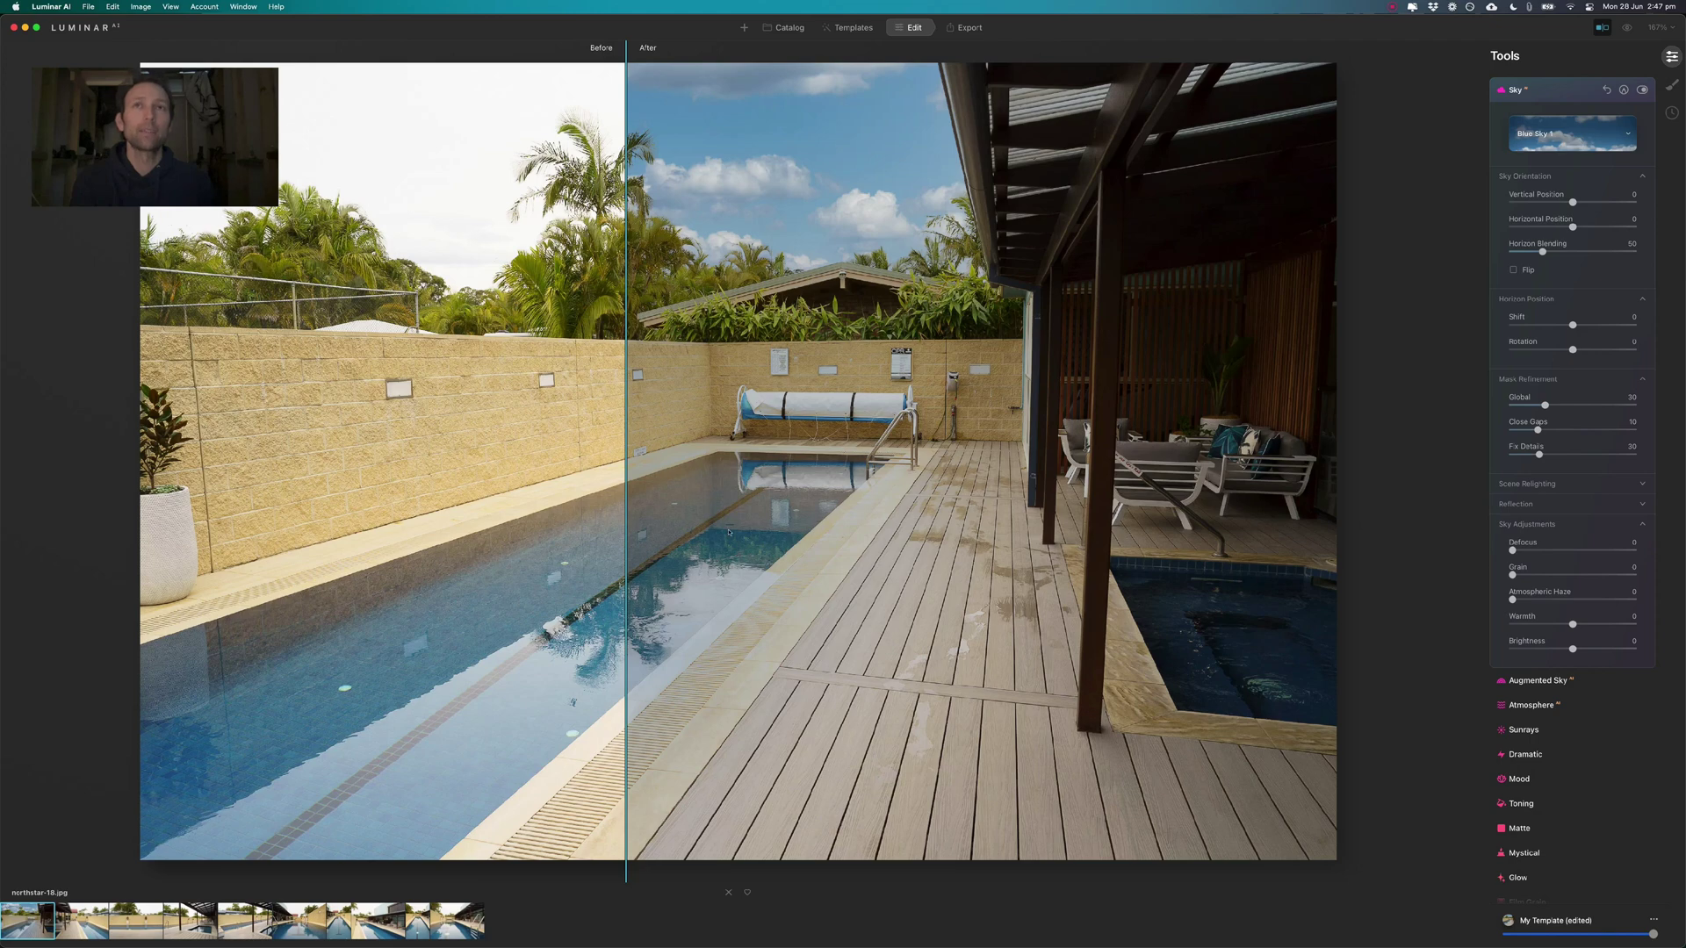
click(1600, 28)
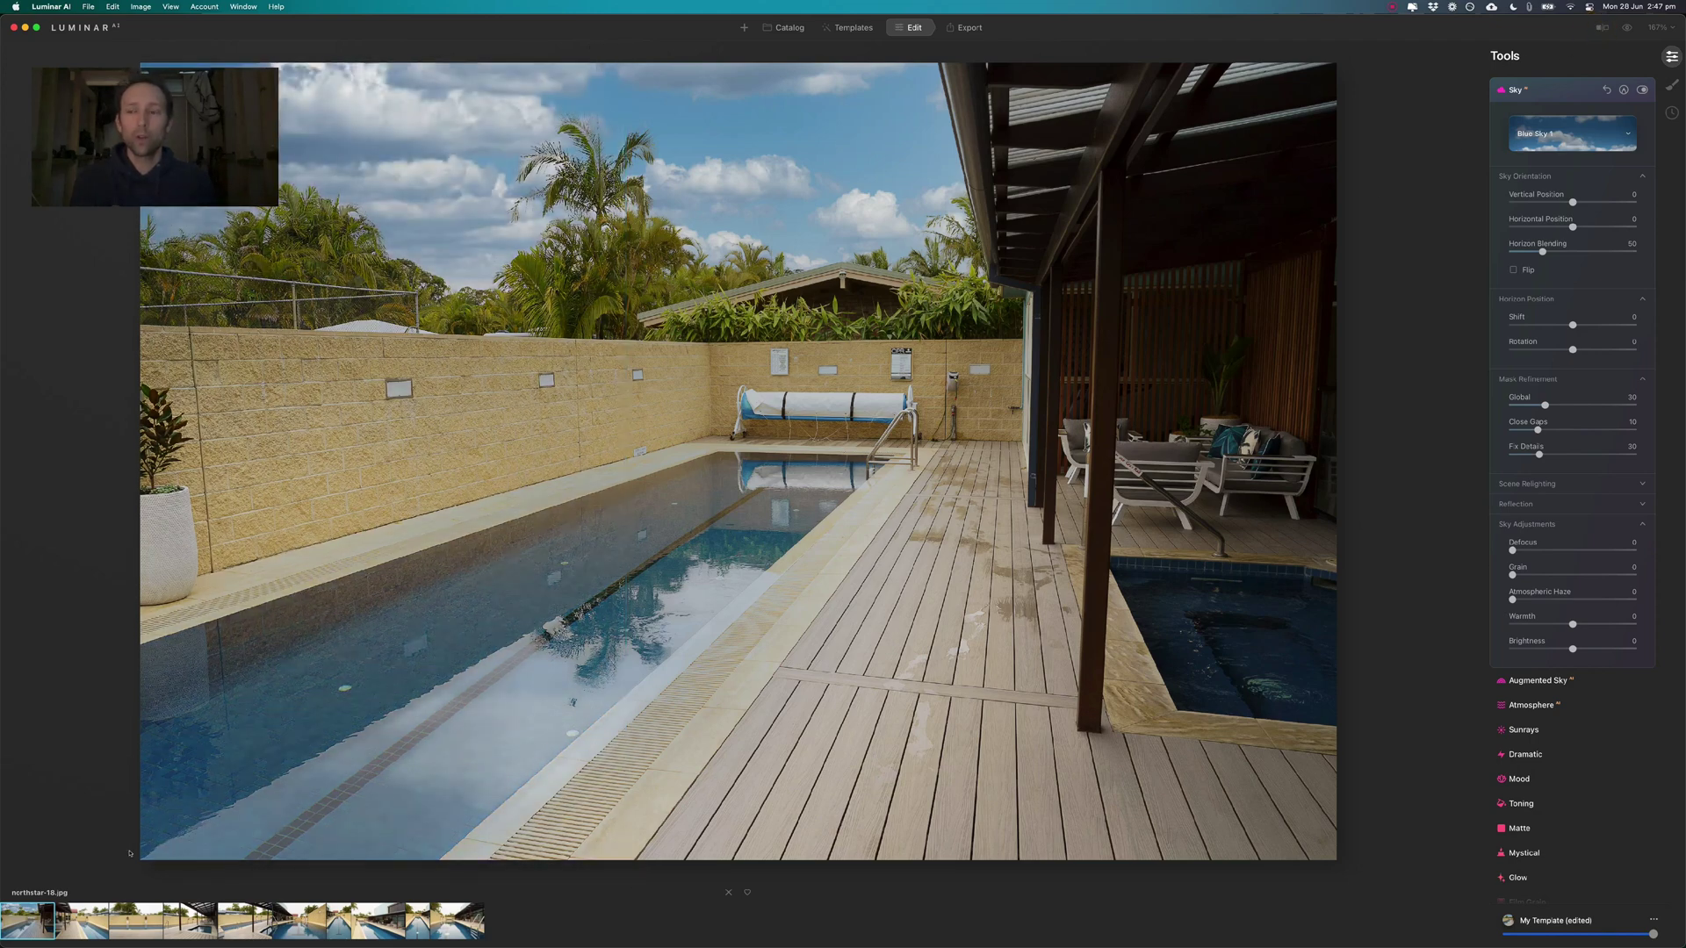
Step through northstar-17, 16, 9, 8 and 14 checking each blue sky, ending around northstar-13.
key(Right)
key(Right)
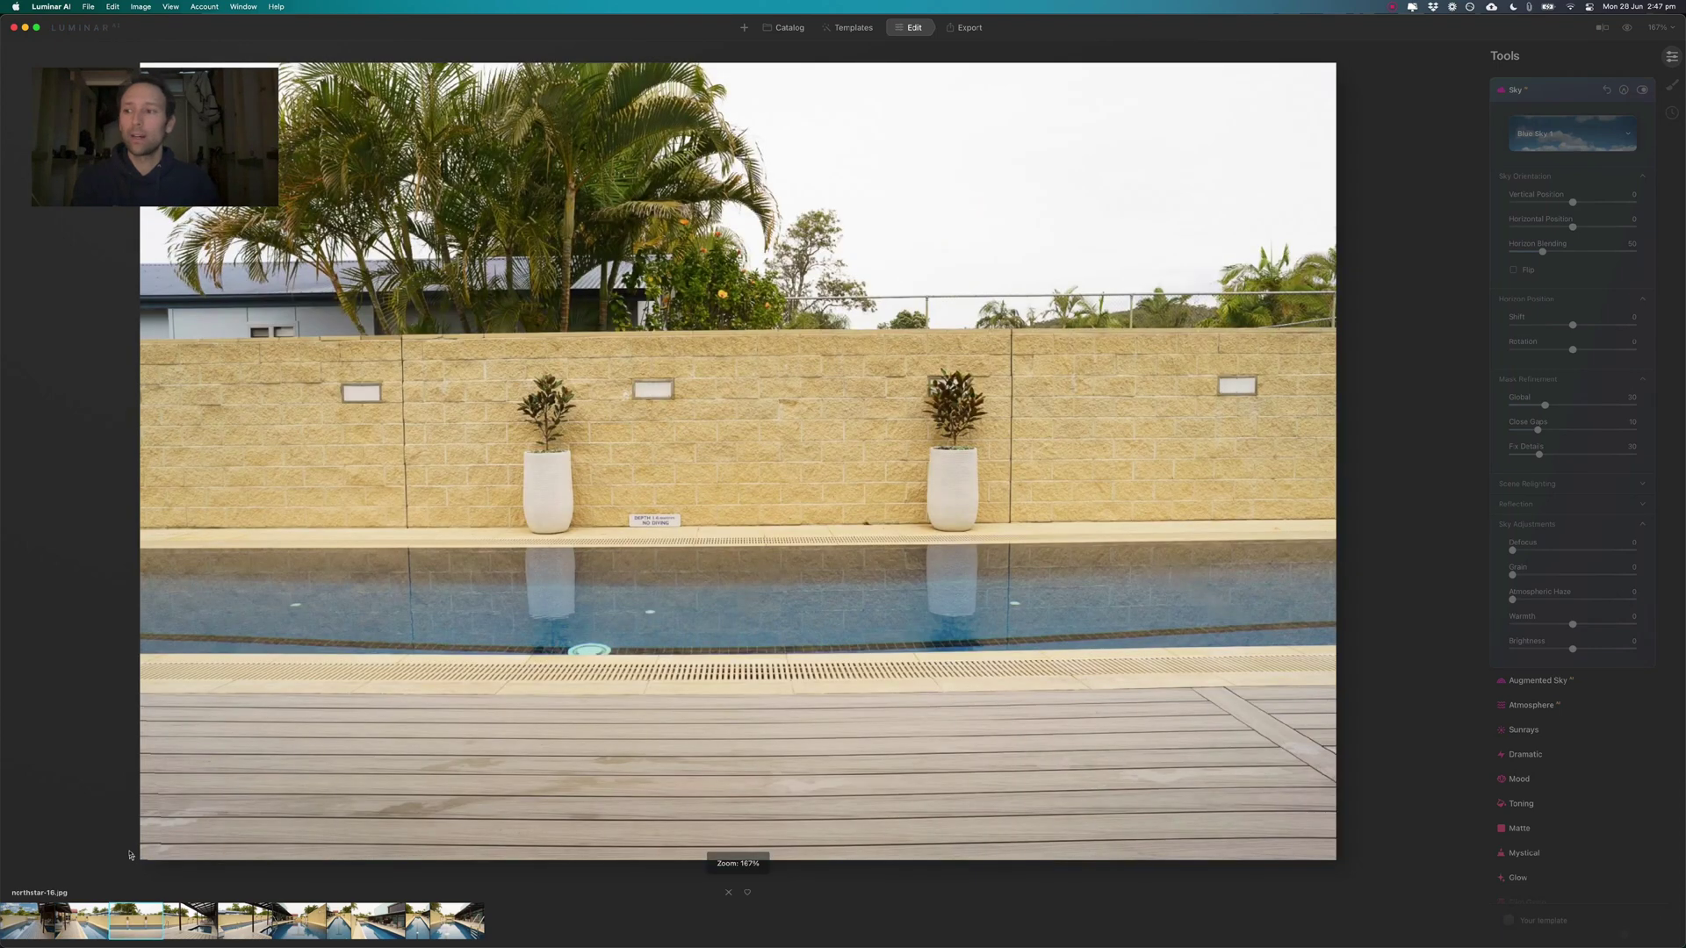
key(Left)
key(Left)
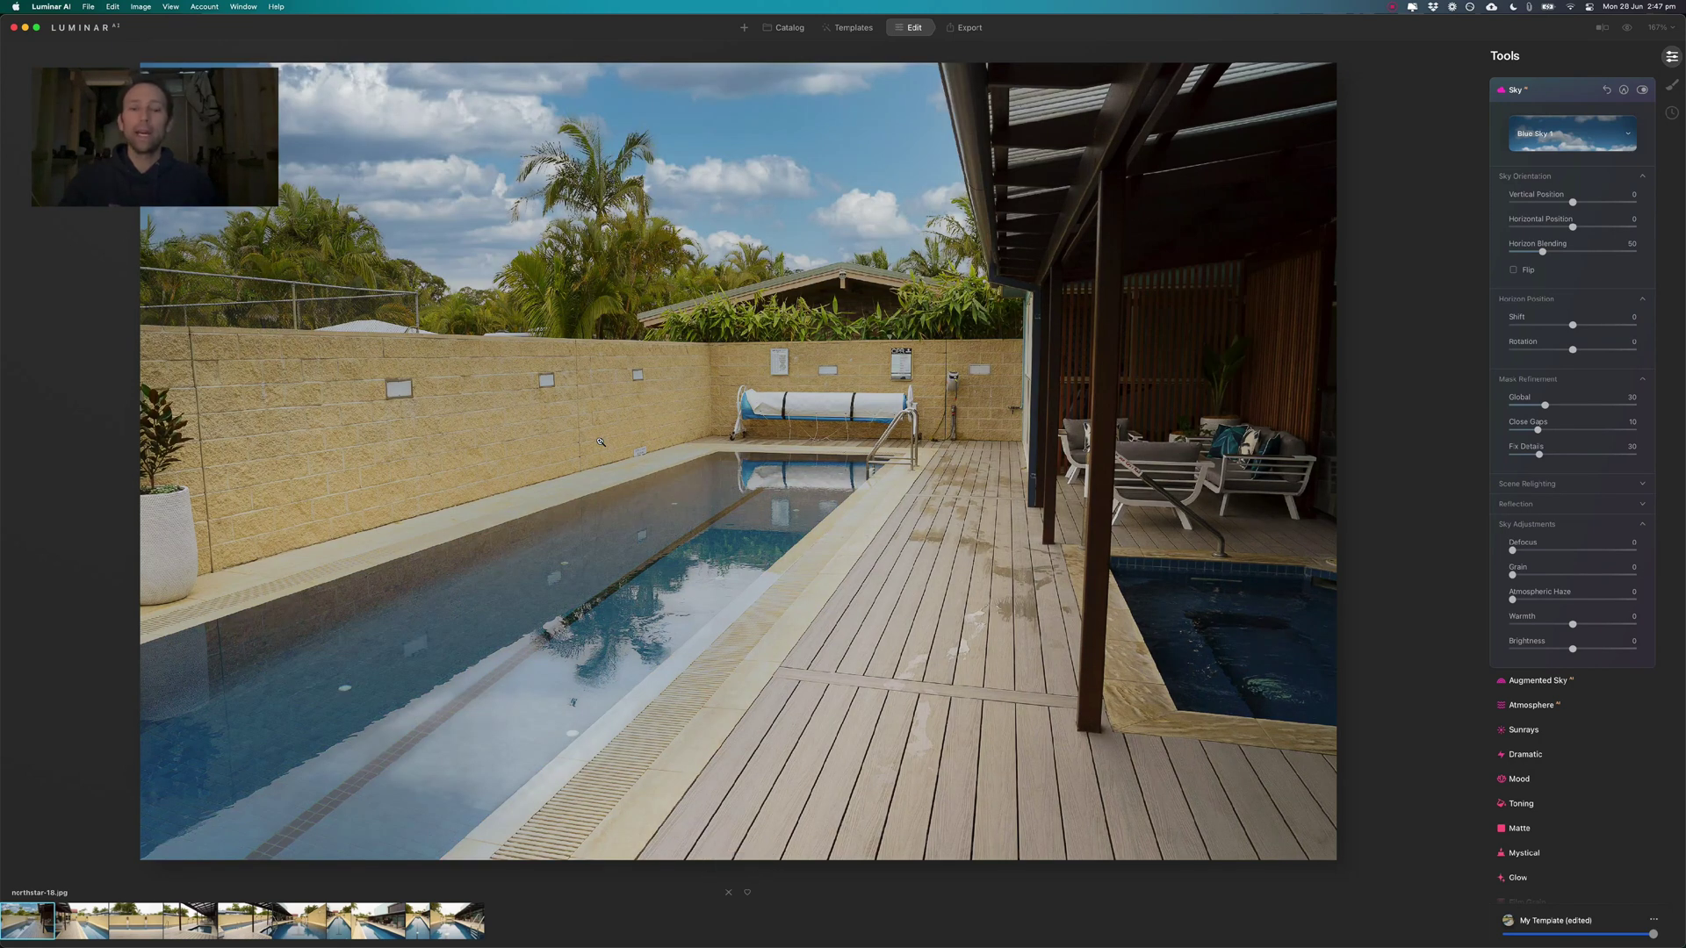
key(Right)
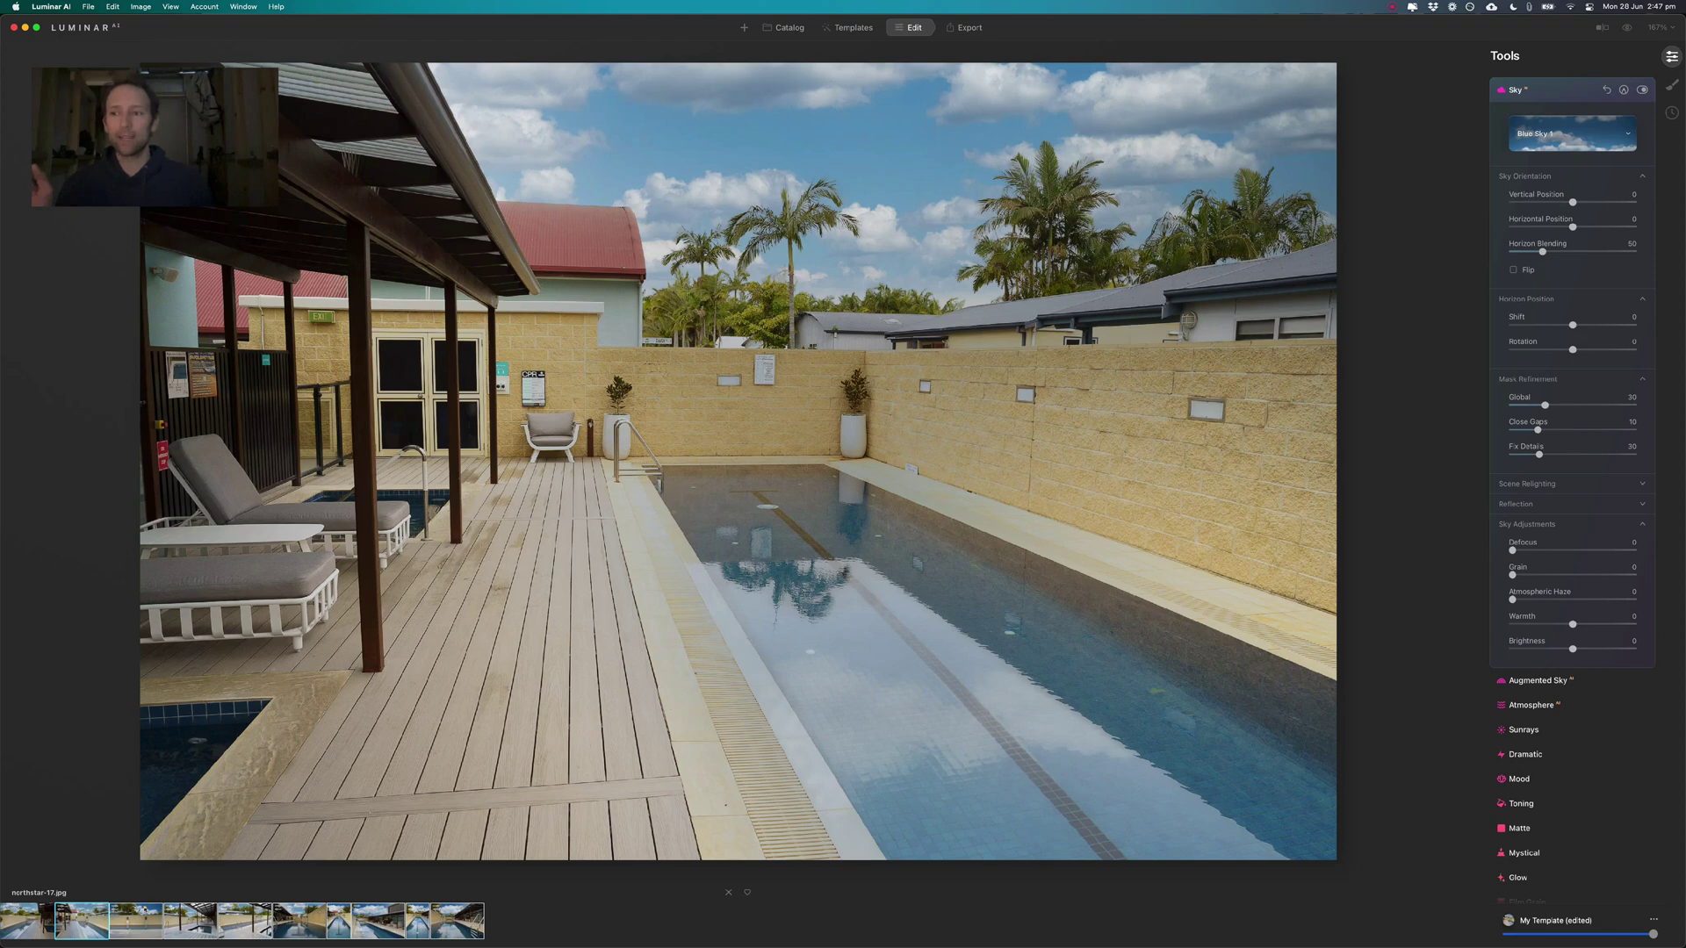
key(Right)
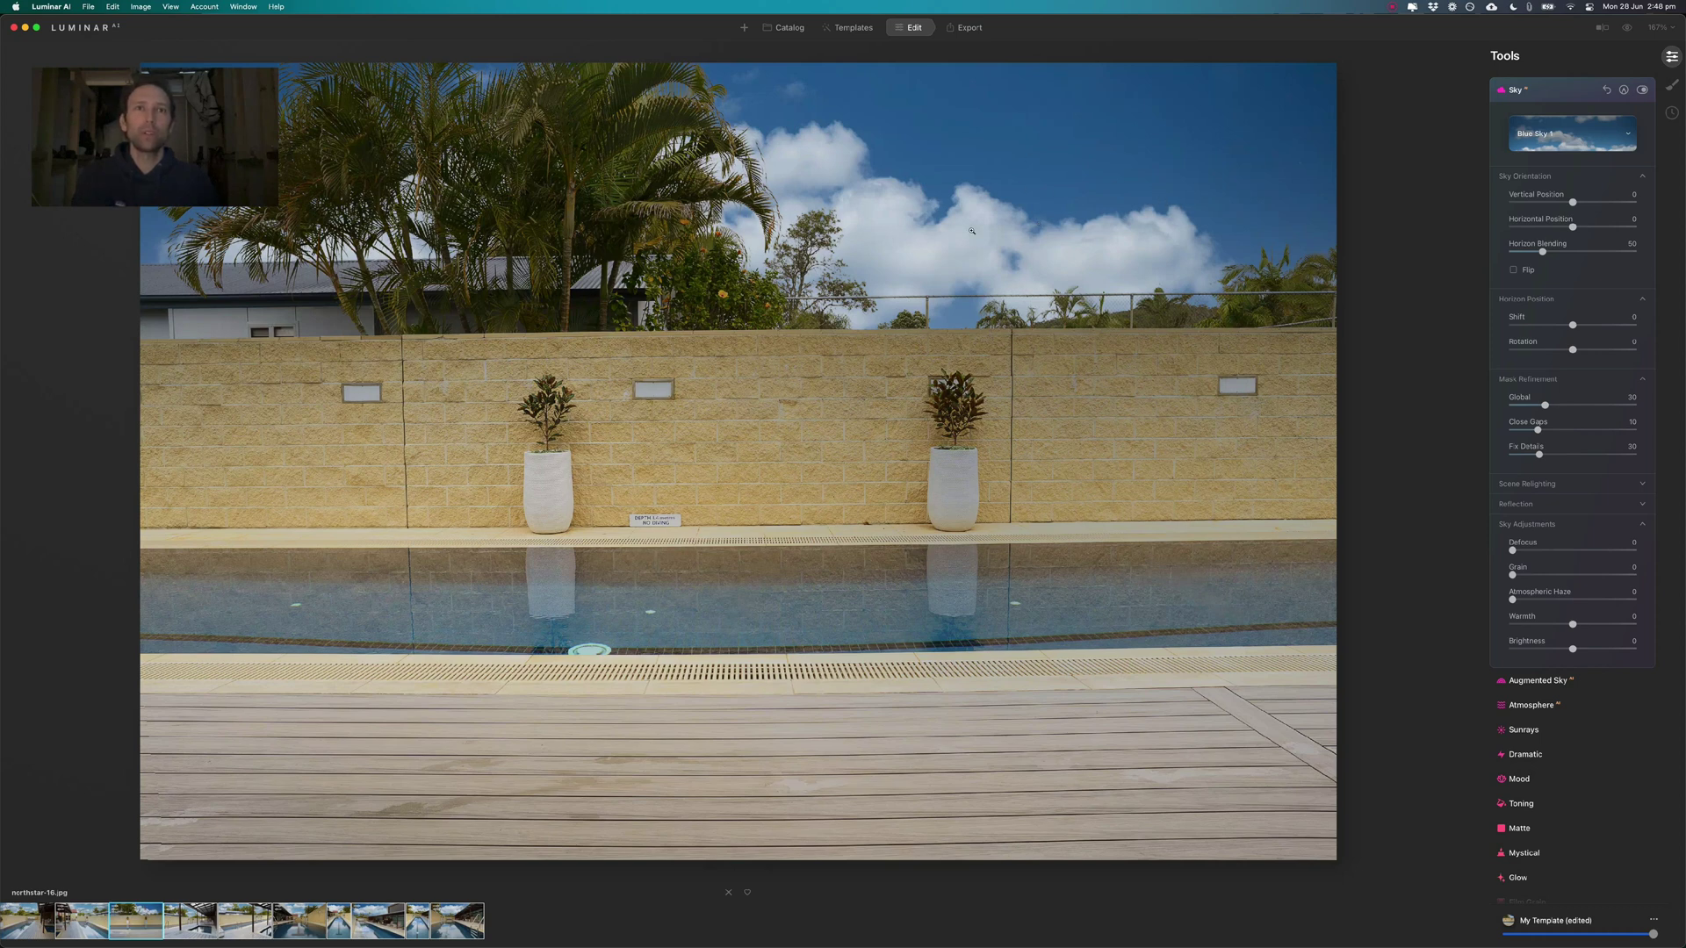
key(Left)
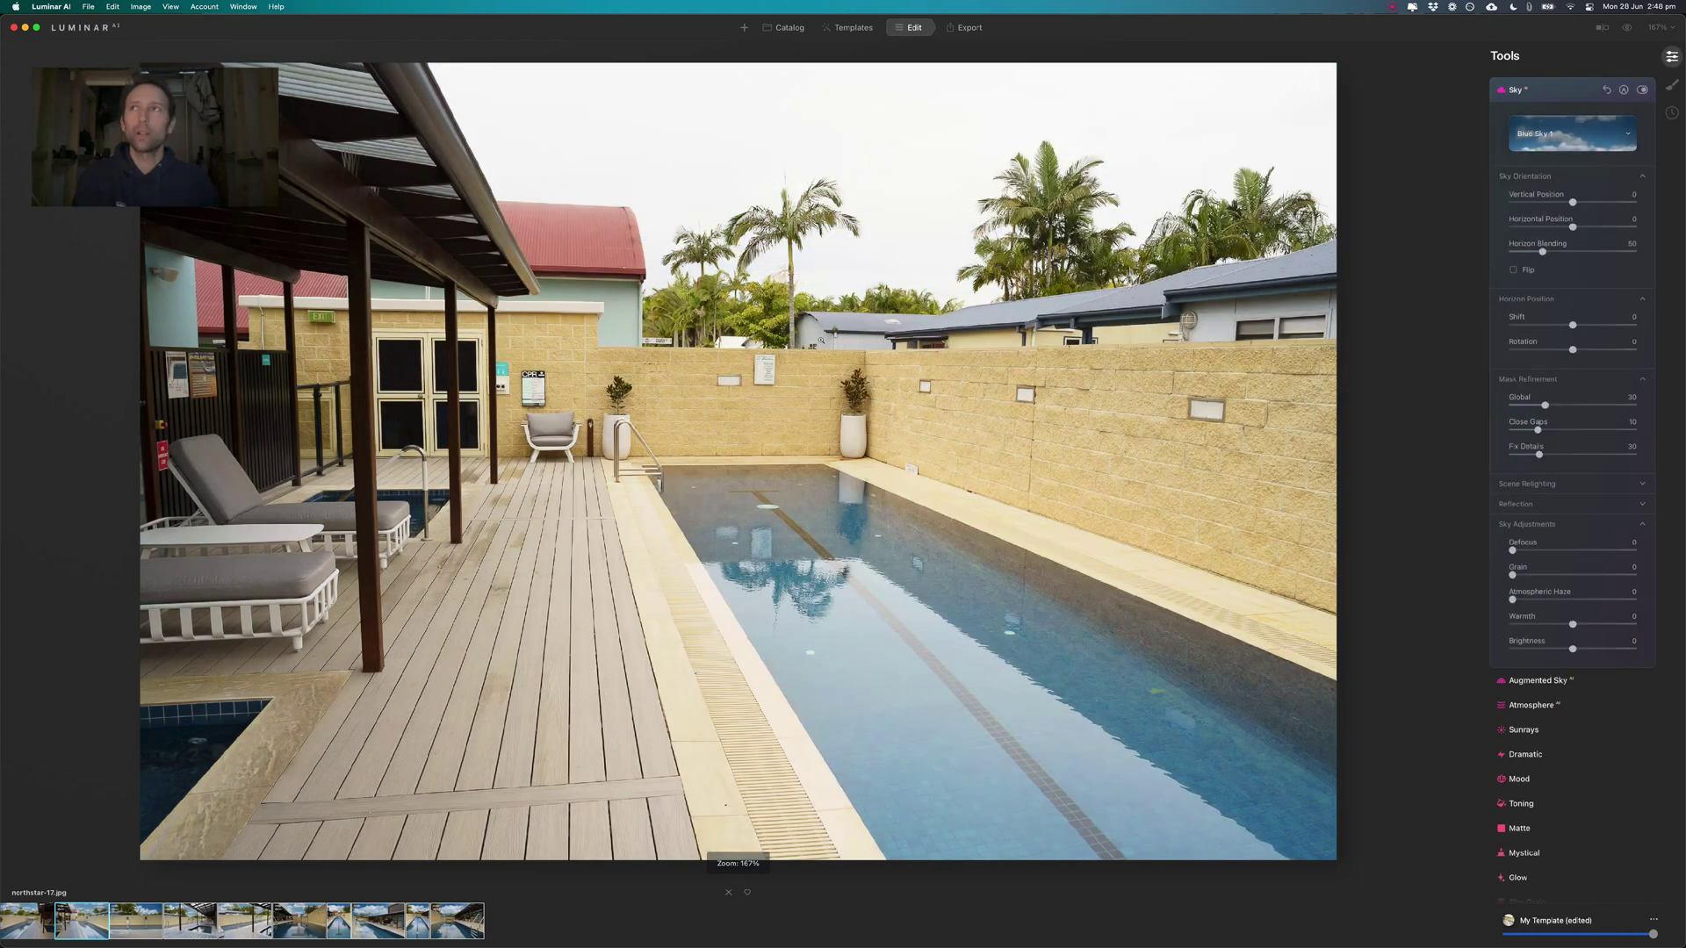
key(Right)
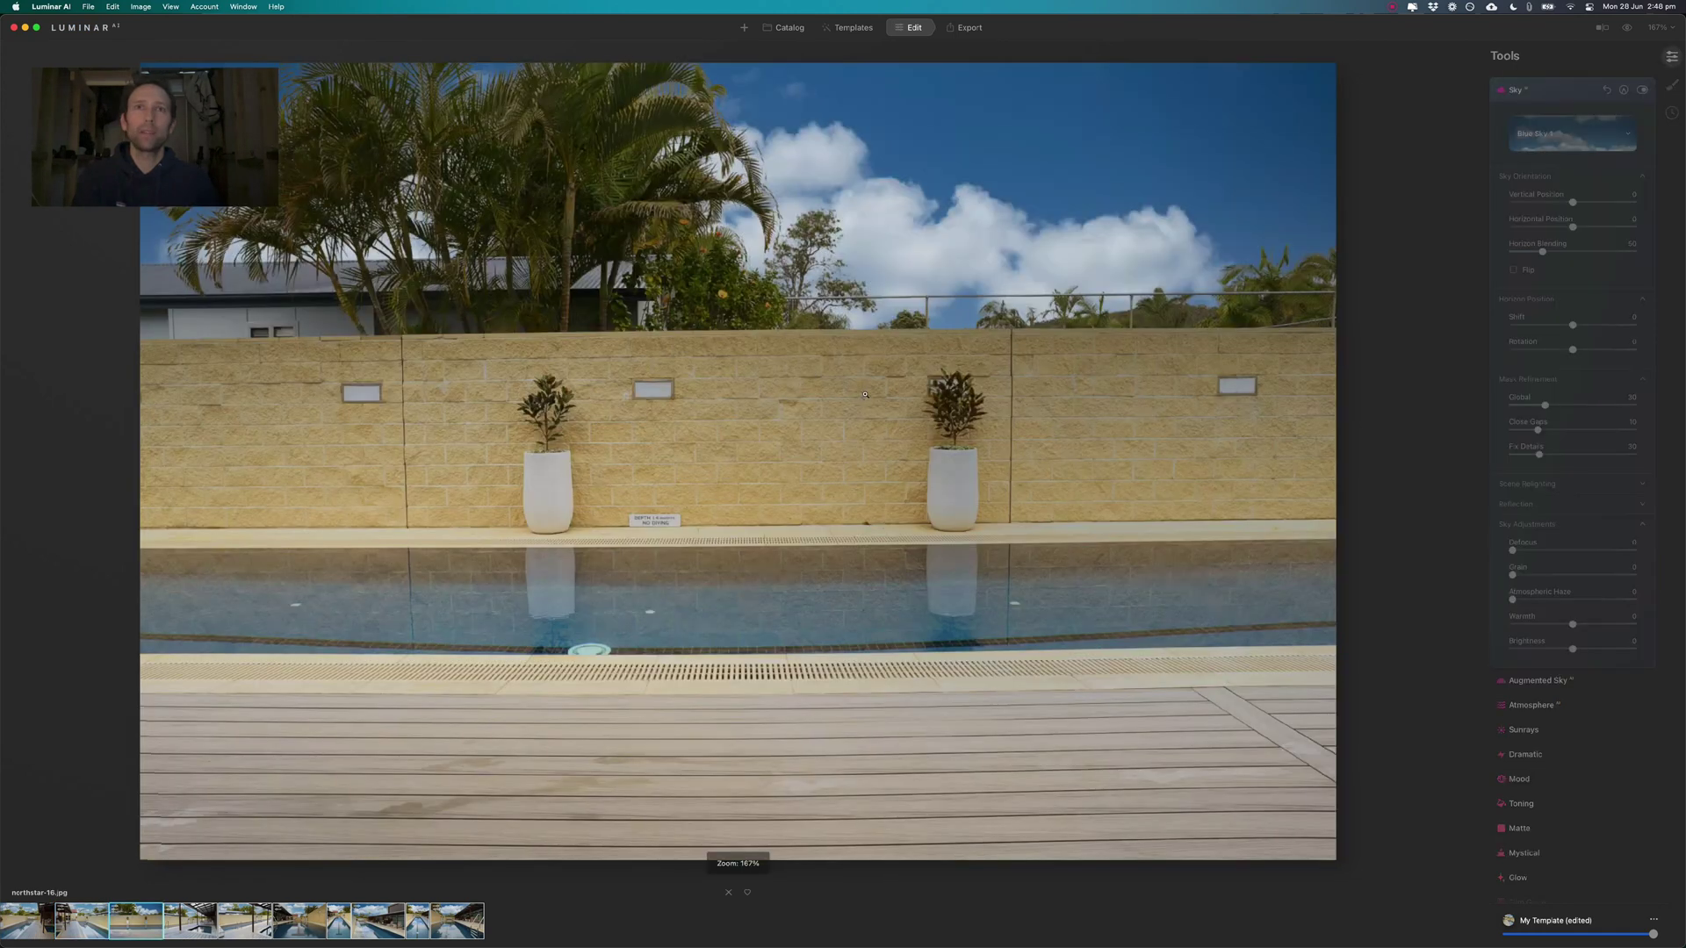
key(Right)
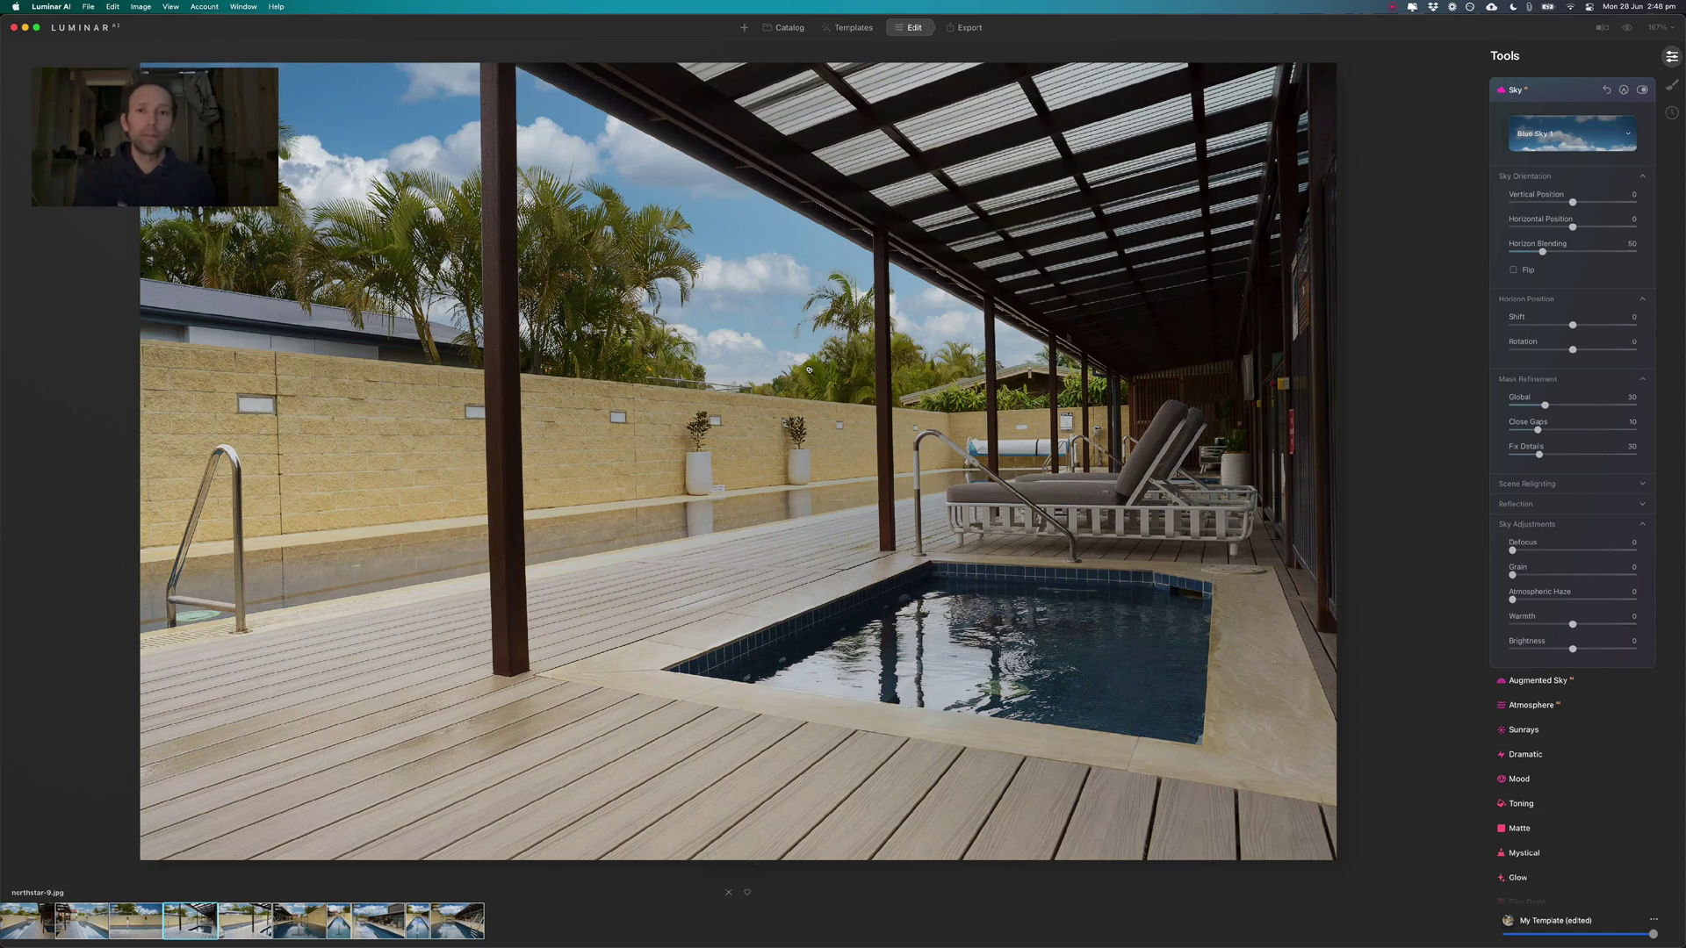
key(Right)
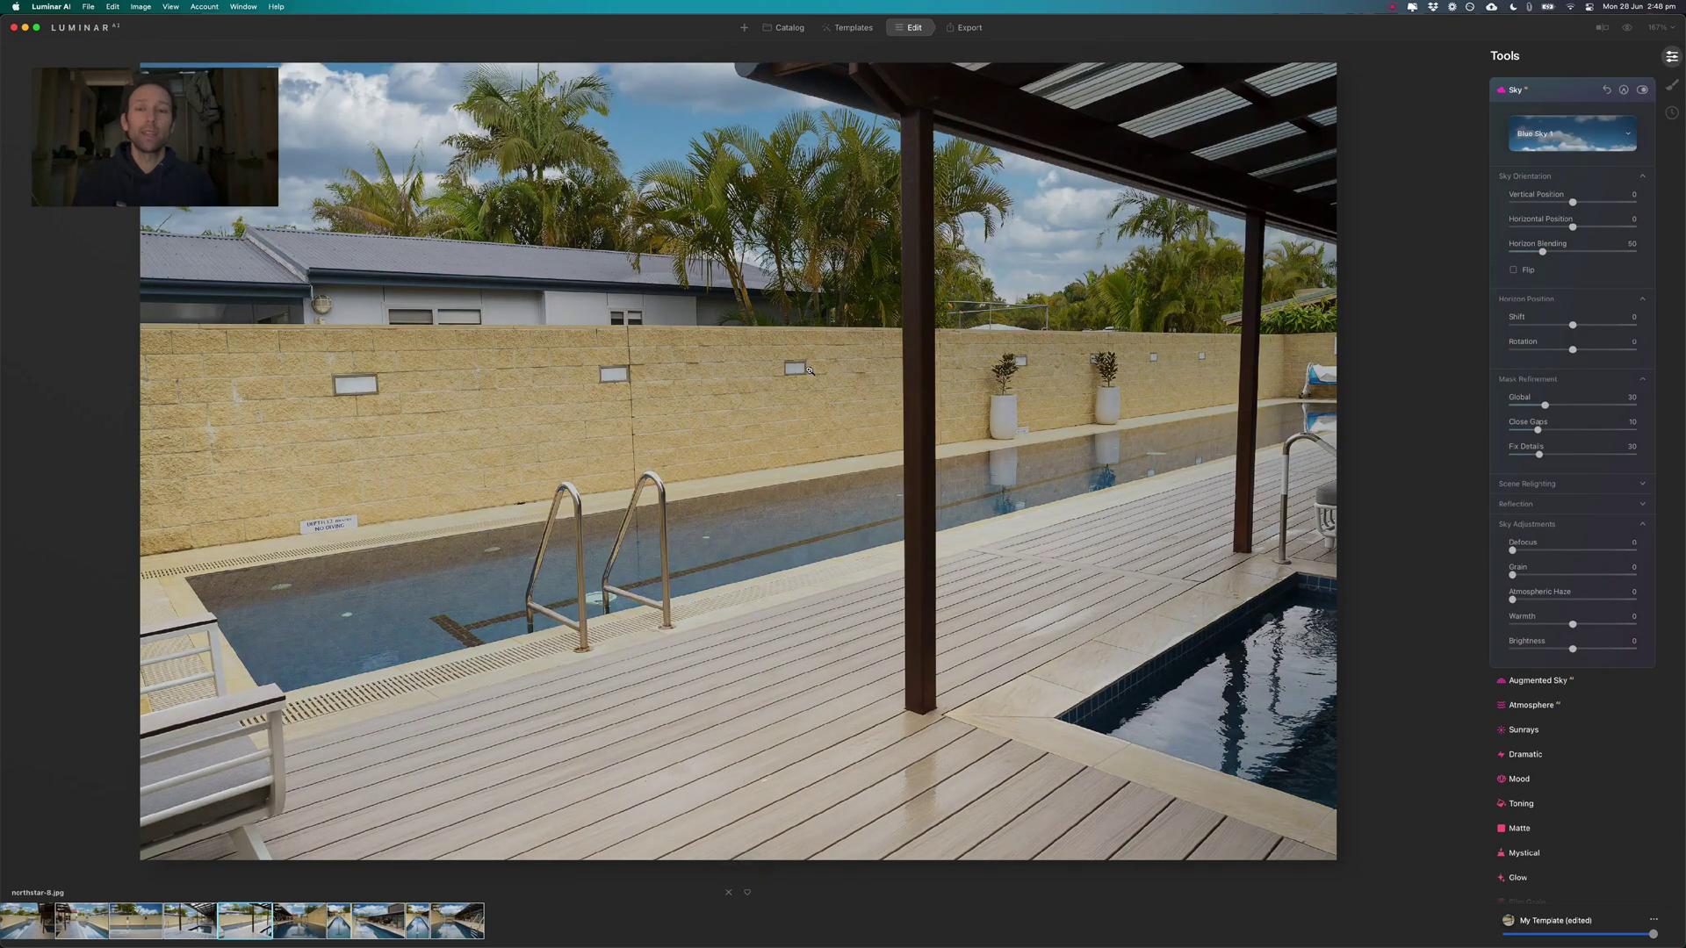
key(Right)
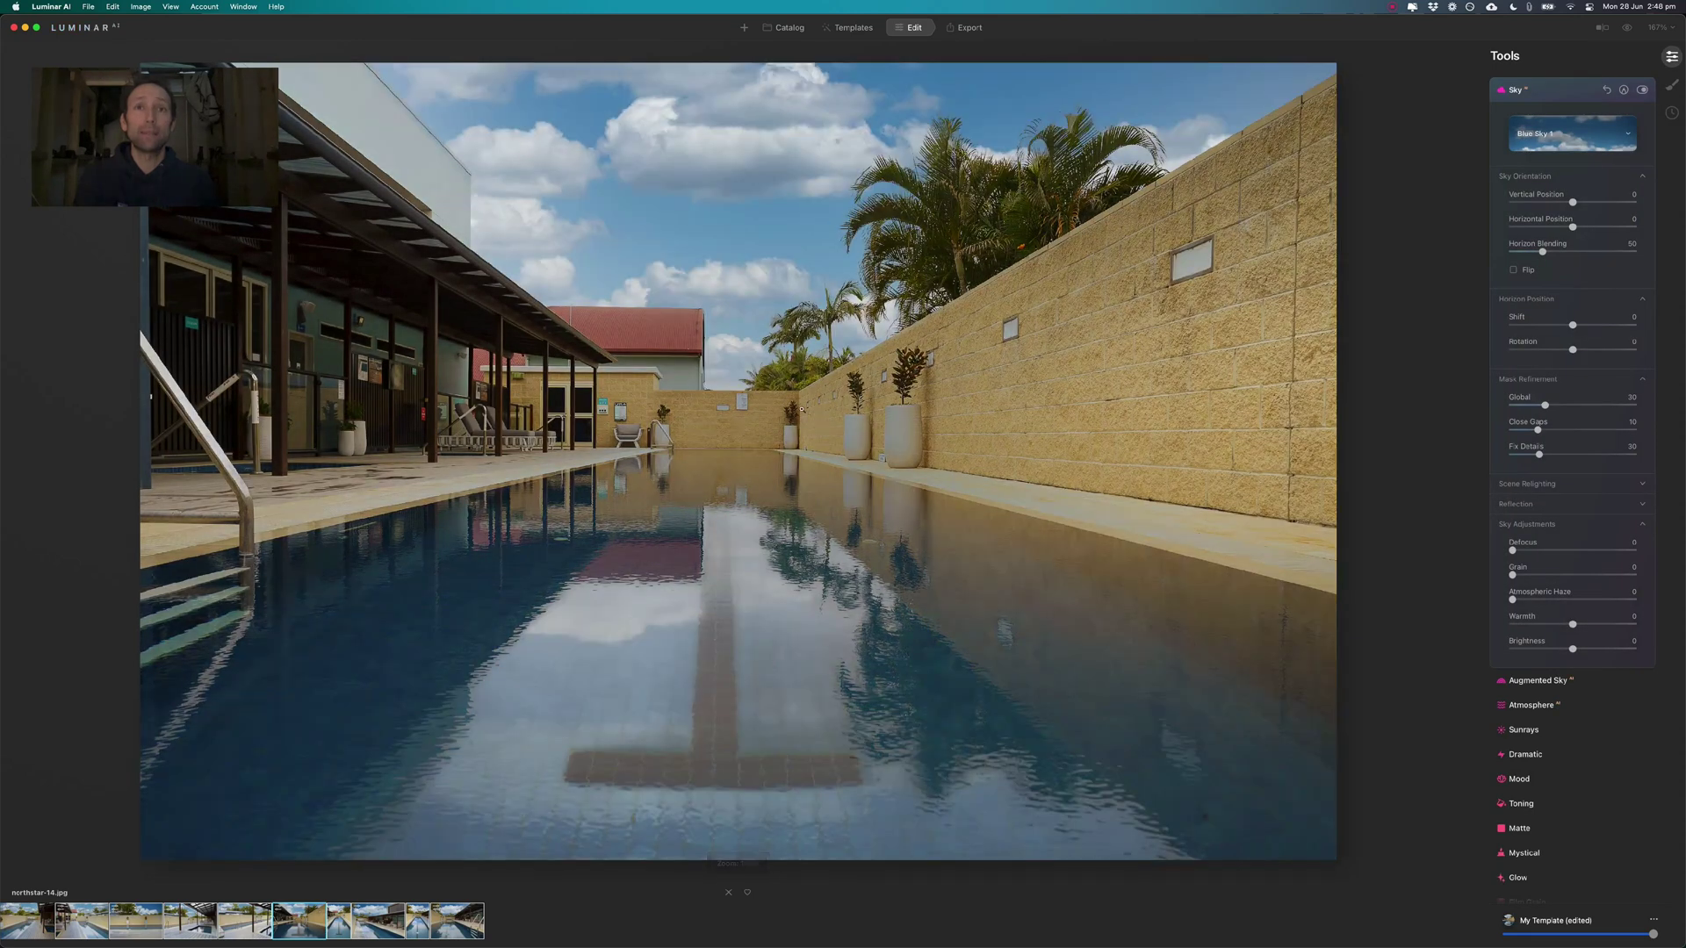
key(Left)
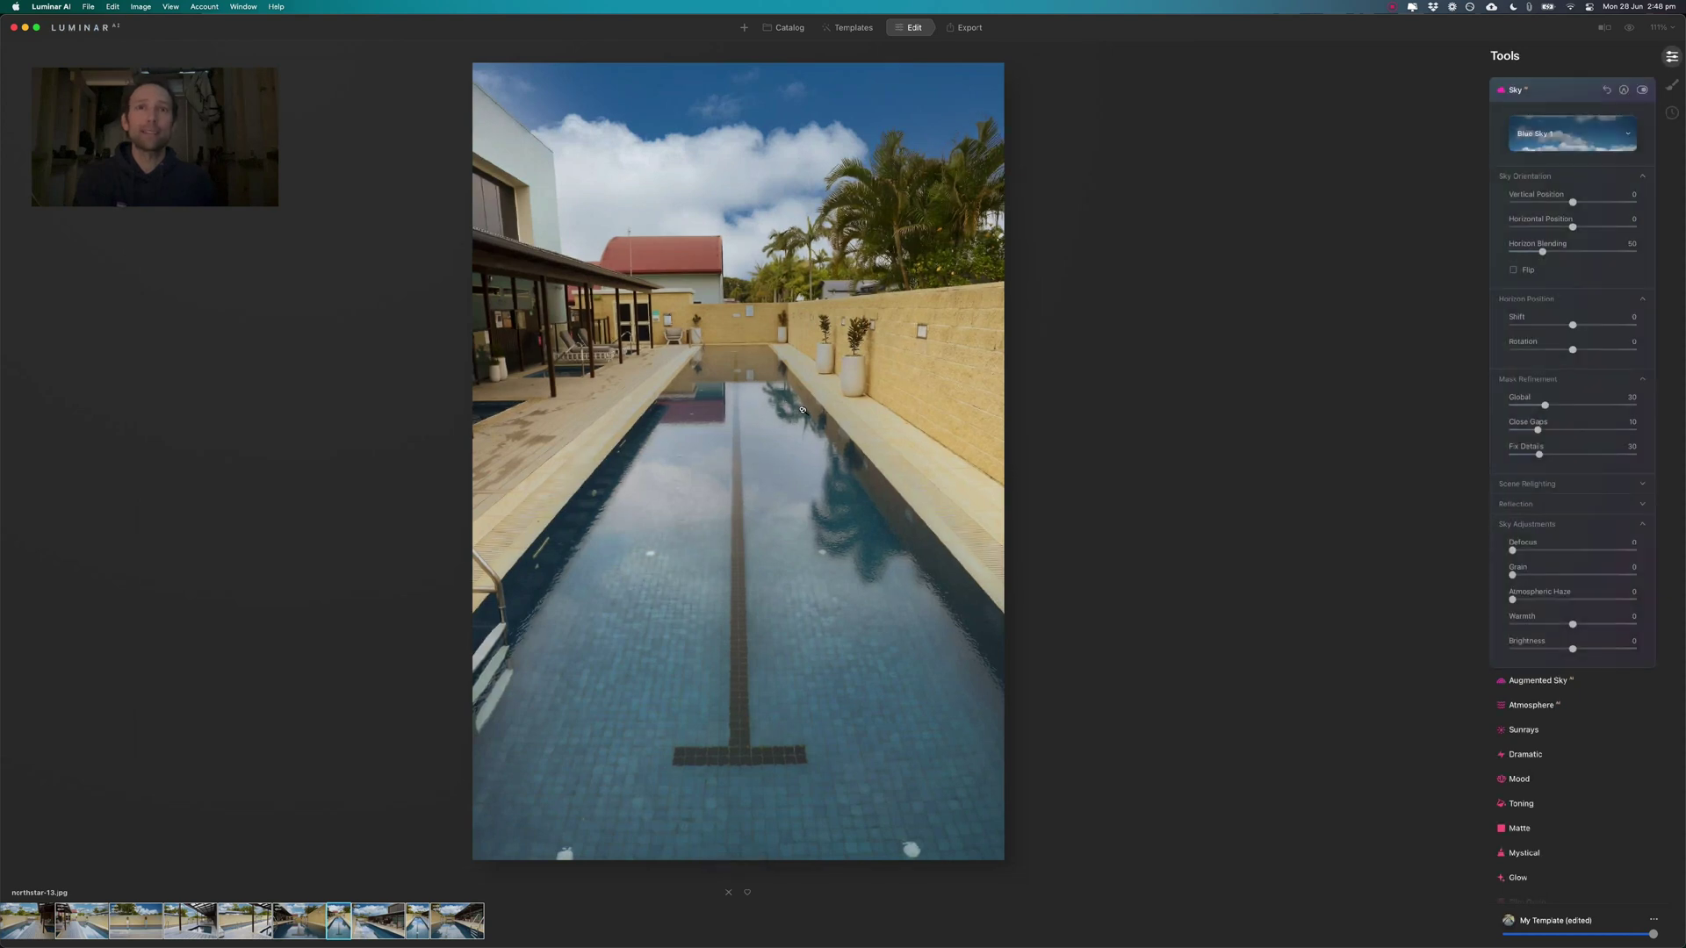
key(Right)
On northstar-13, drag the sky's Vertical Position slider to 17, then switch on Compare.
key(Left)
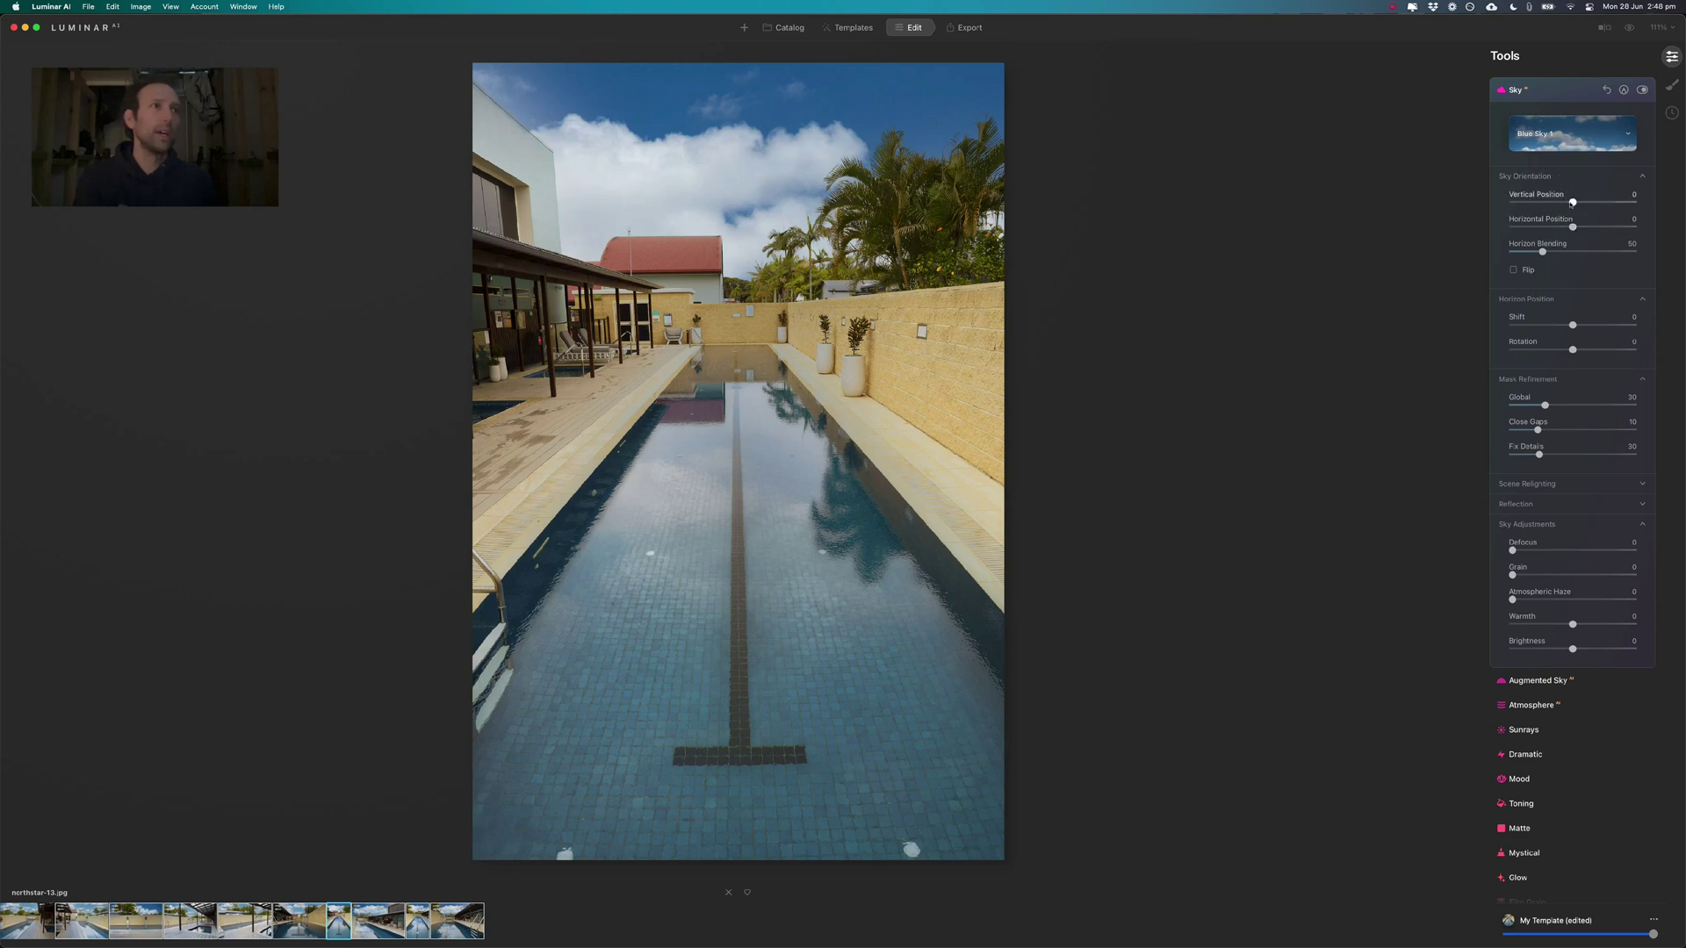
mouse_move(1573, 202)
mouse_down()
mouse_move(1548, 202)
mouse_move(1582, 202)
mouse_up()
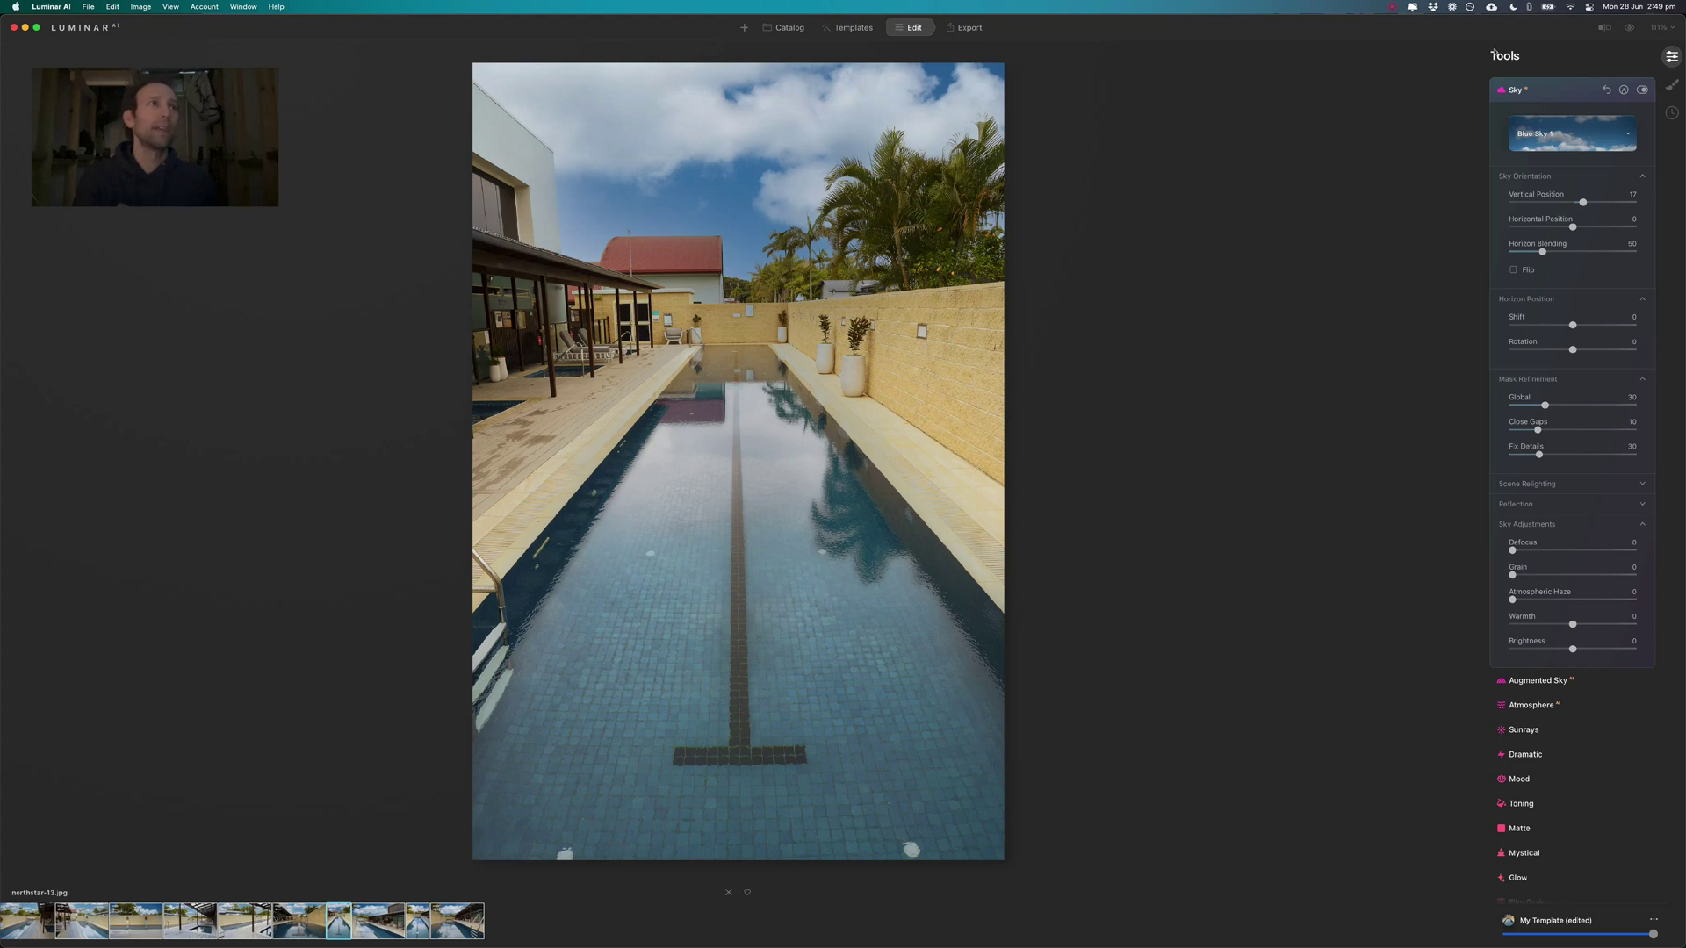
click(1605, 27)
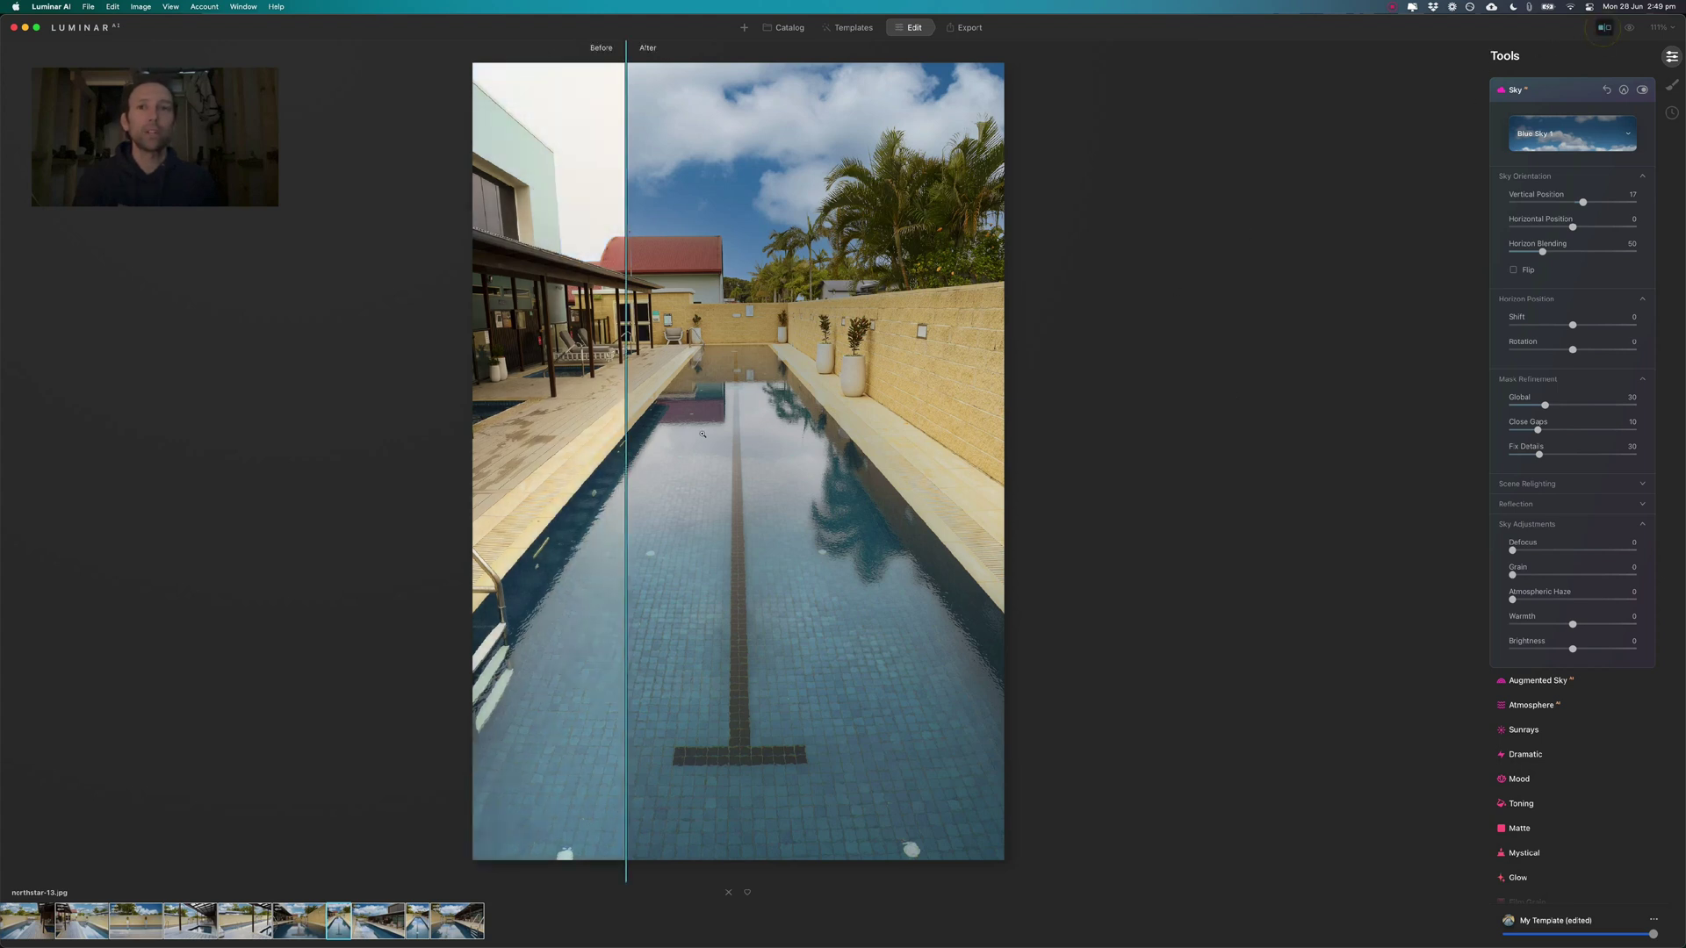
Compare the original and blue-sky versions of northstar-13 and northstar-12 with the Before/After divider.
drag(625, 457, 722, 501)
click(1159, 339)
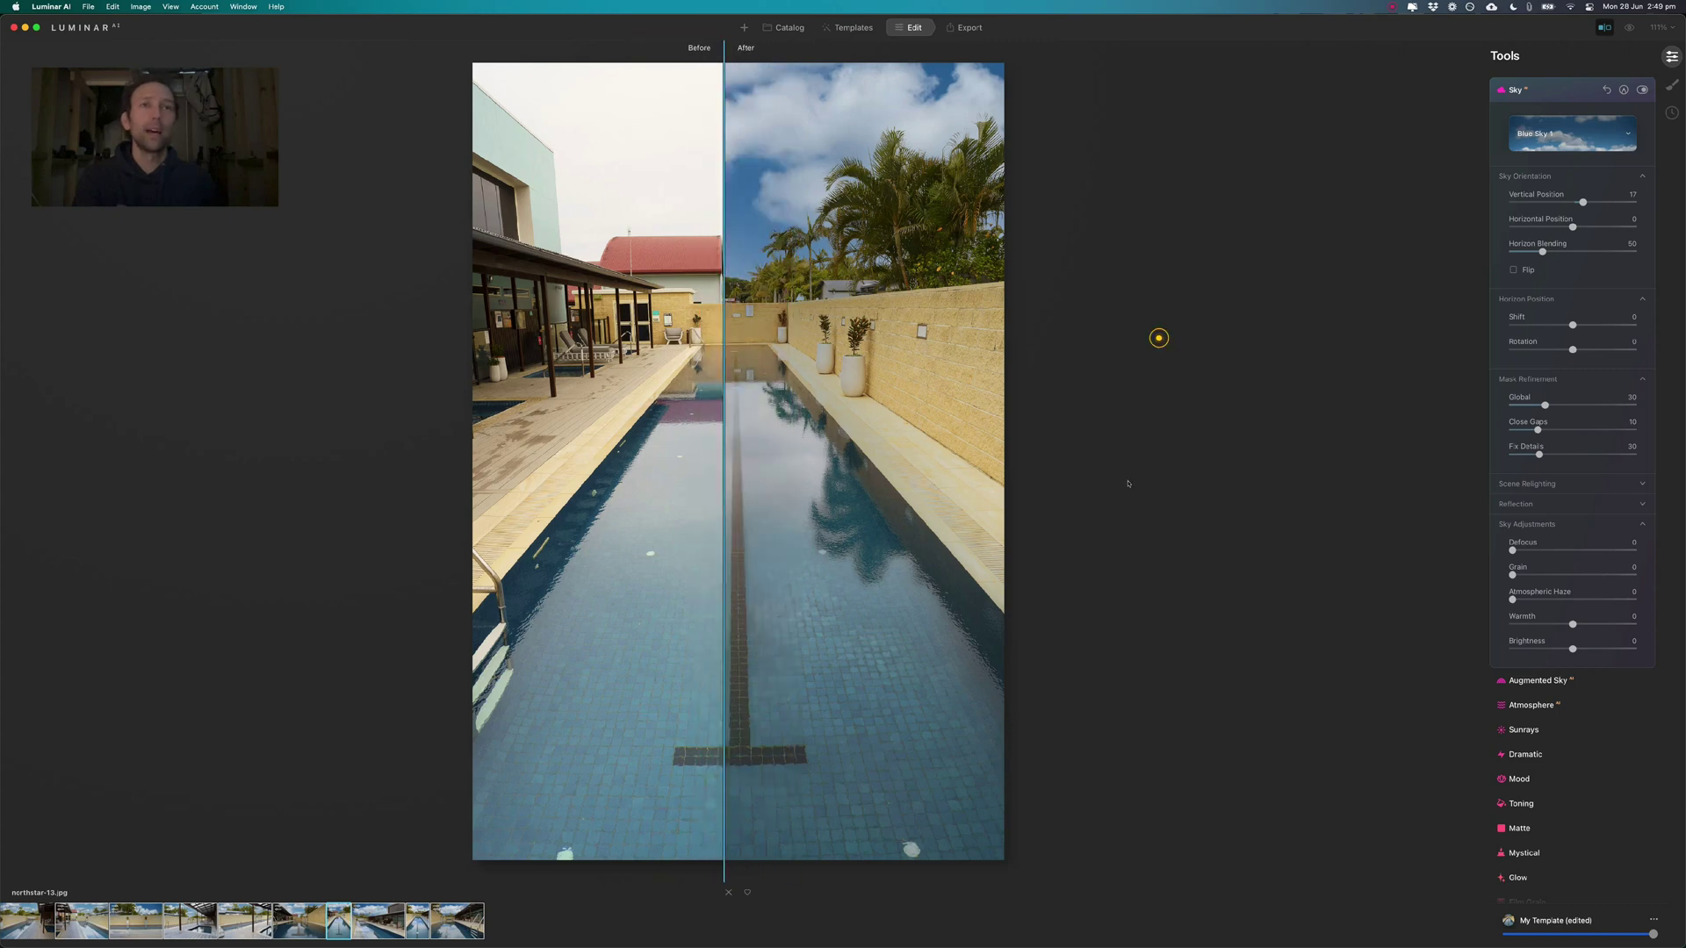
key(Right)
key(backslash)
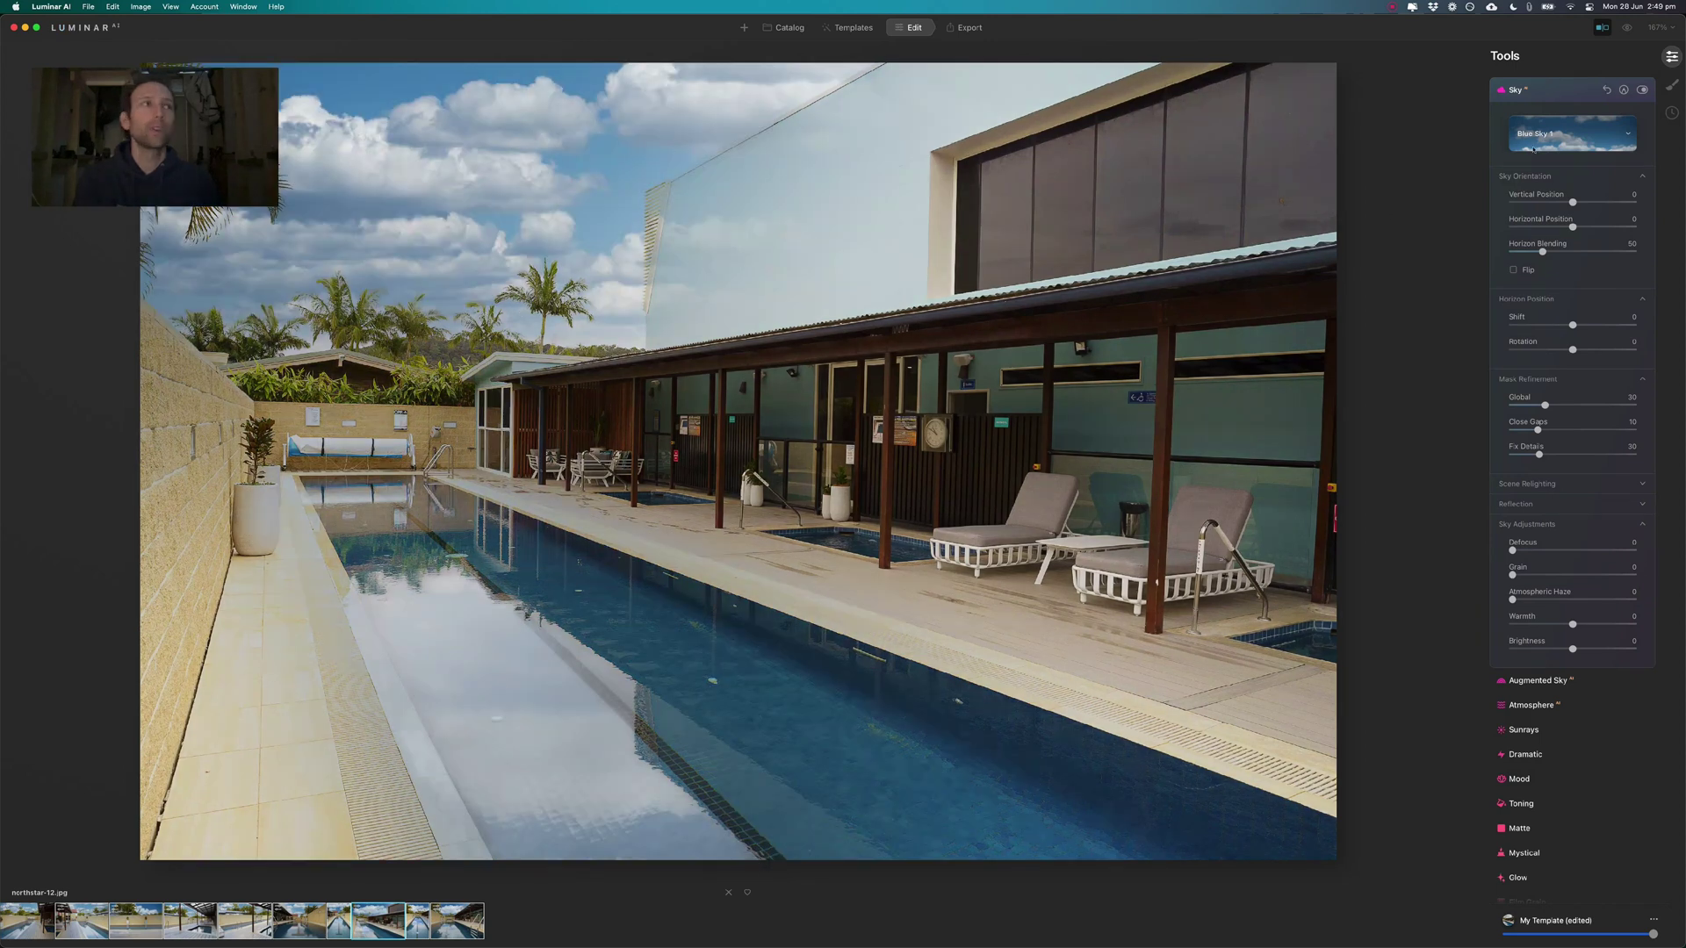
click(1605, 27)
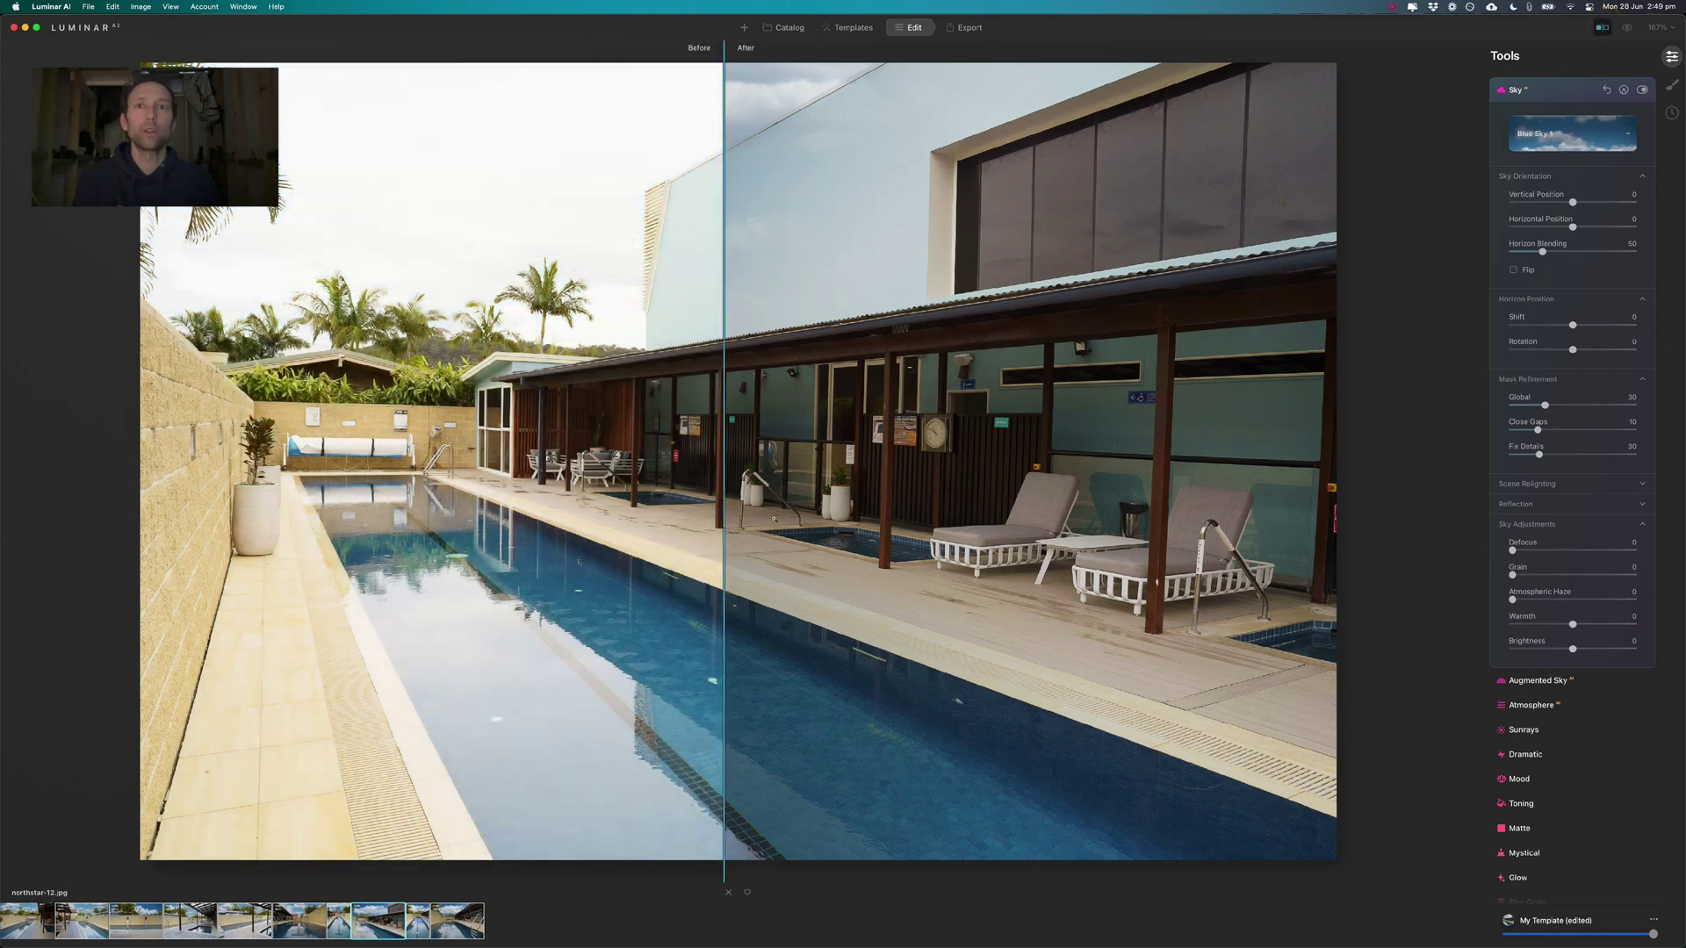
drag(718, 497, 598, 531)
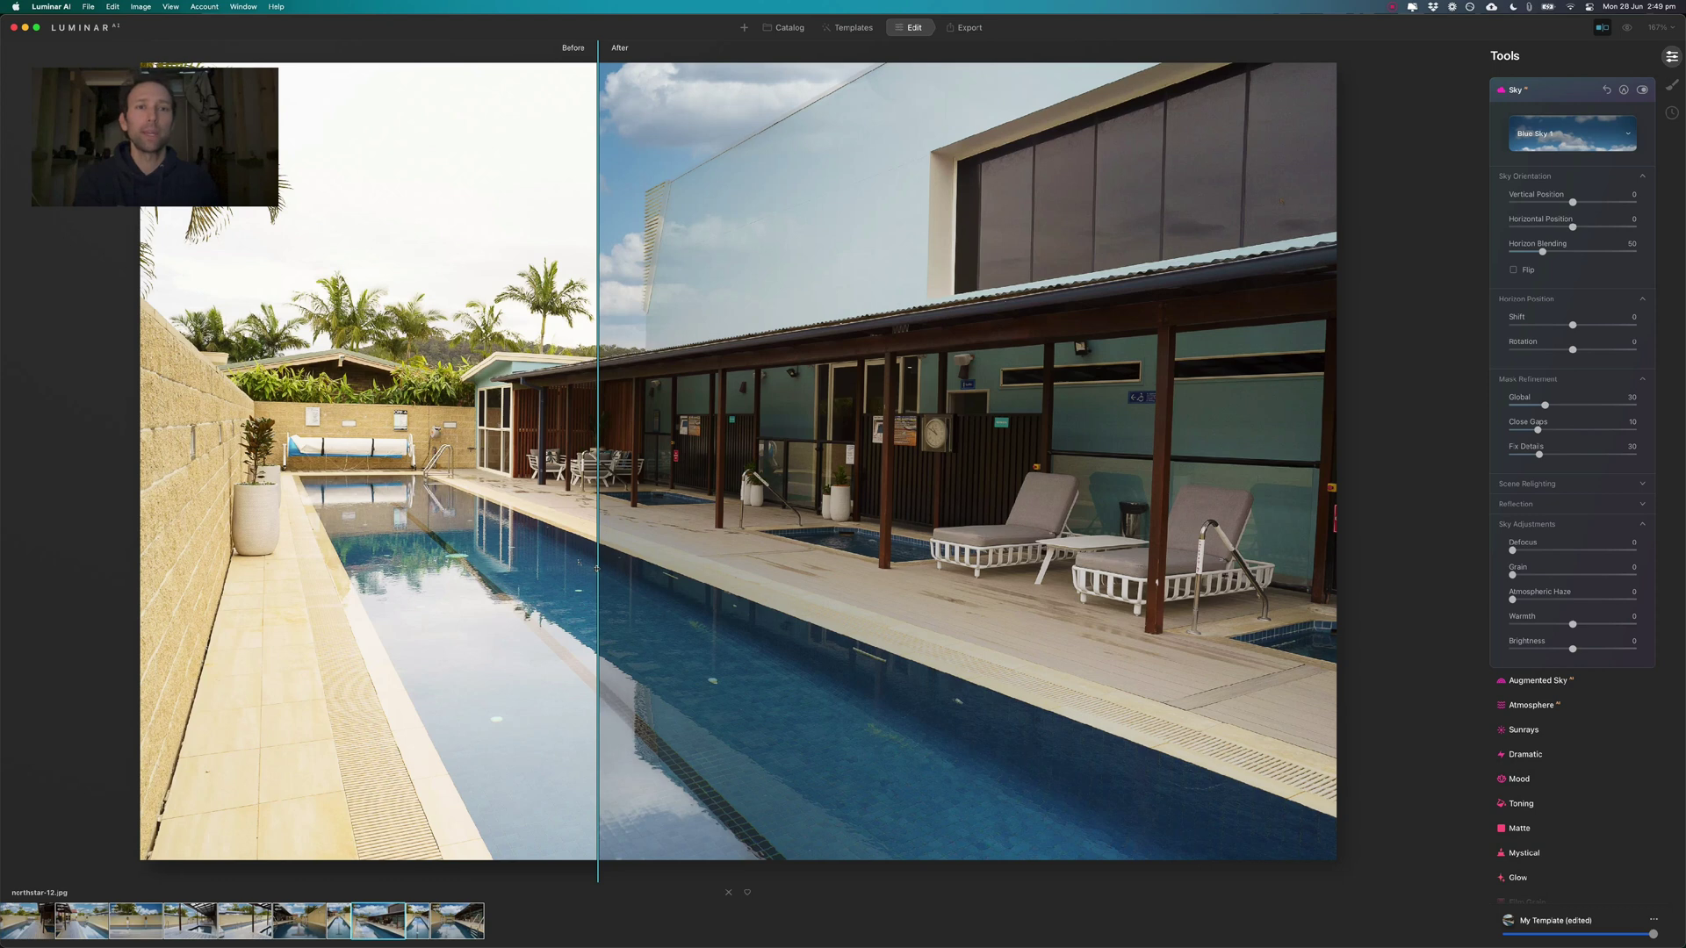
click(1602, 27)
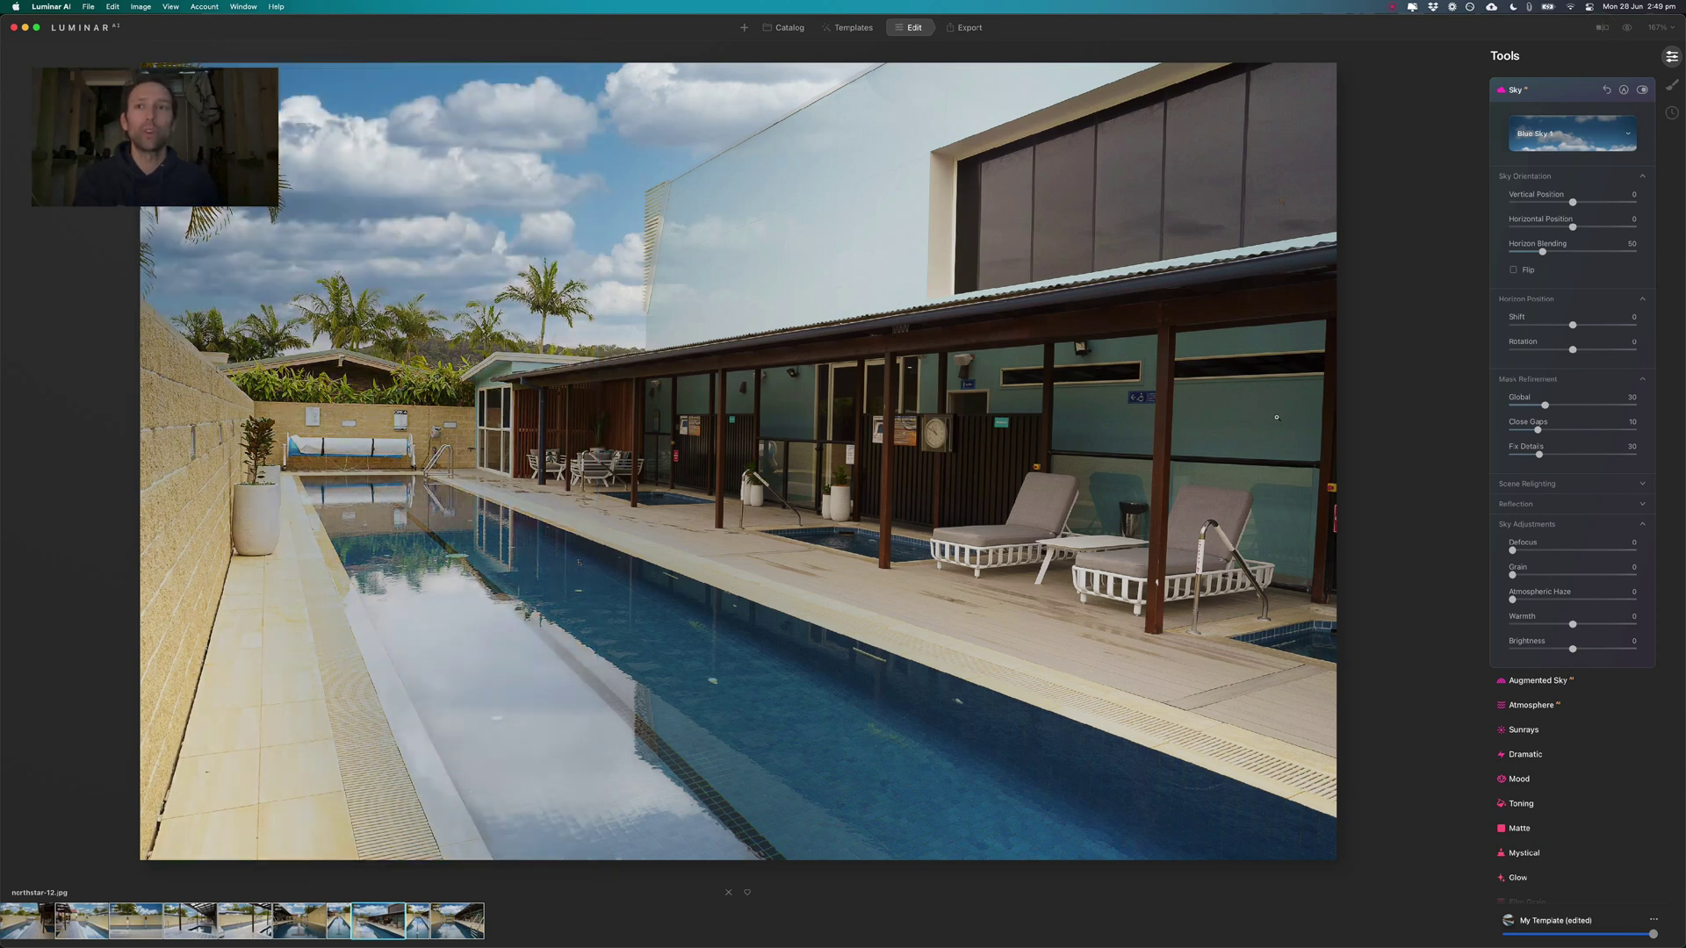
Compare northstar-11 against its original white sky, then move to northstar-10 and reopen northstar-18.
key(Right)
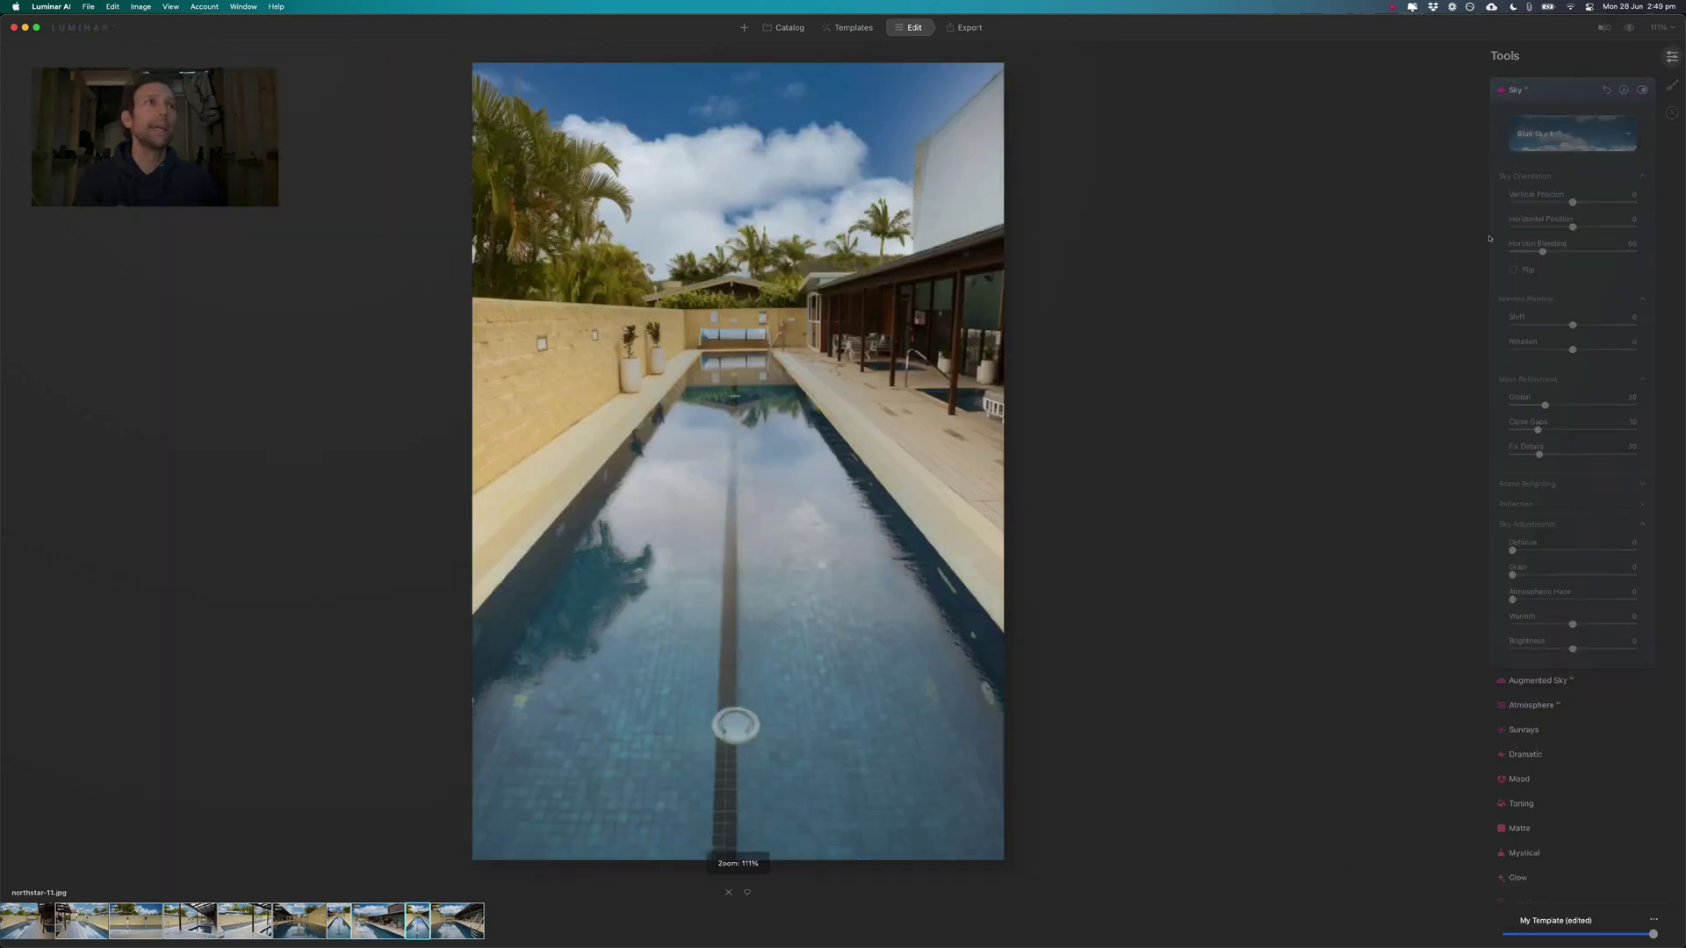
click(1605, 27)
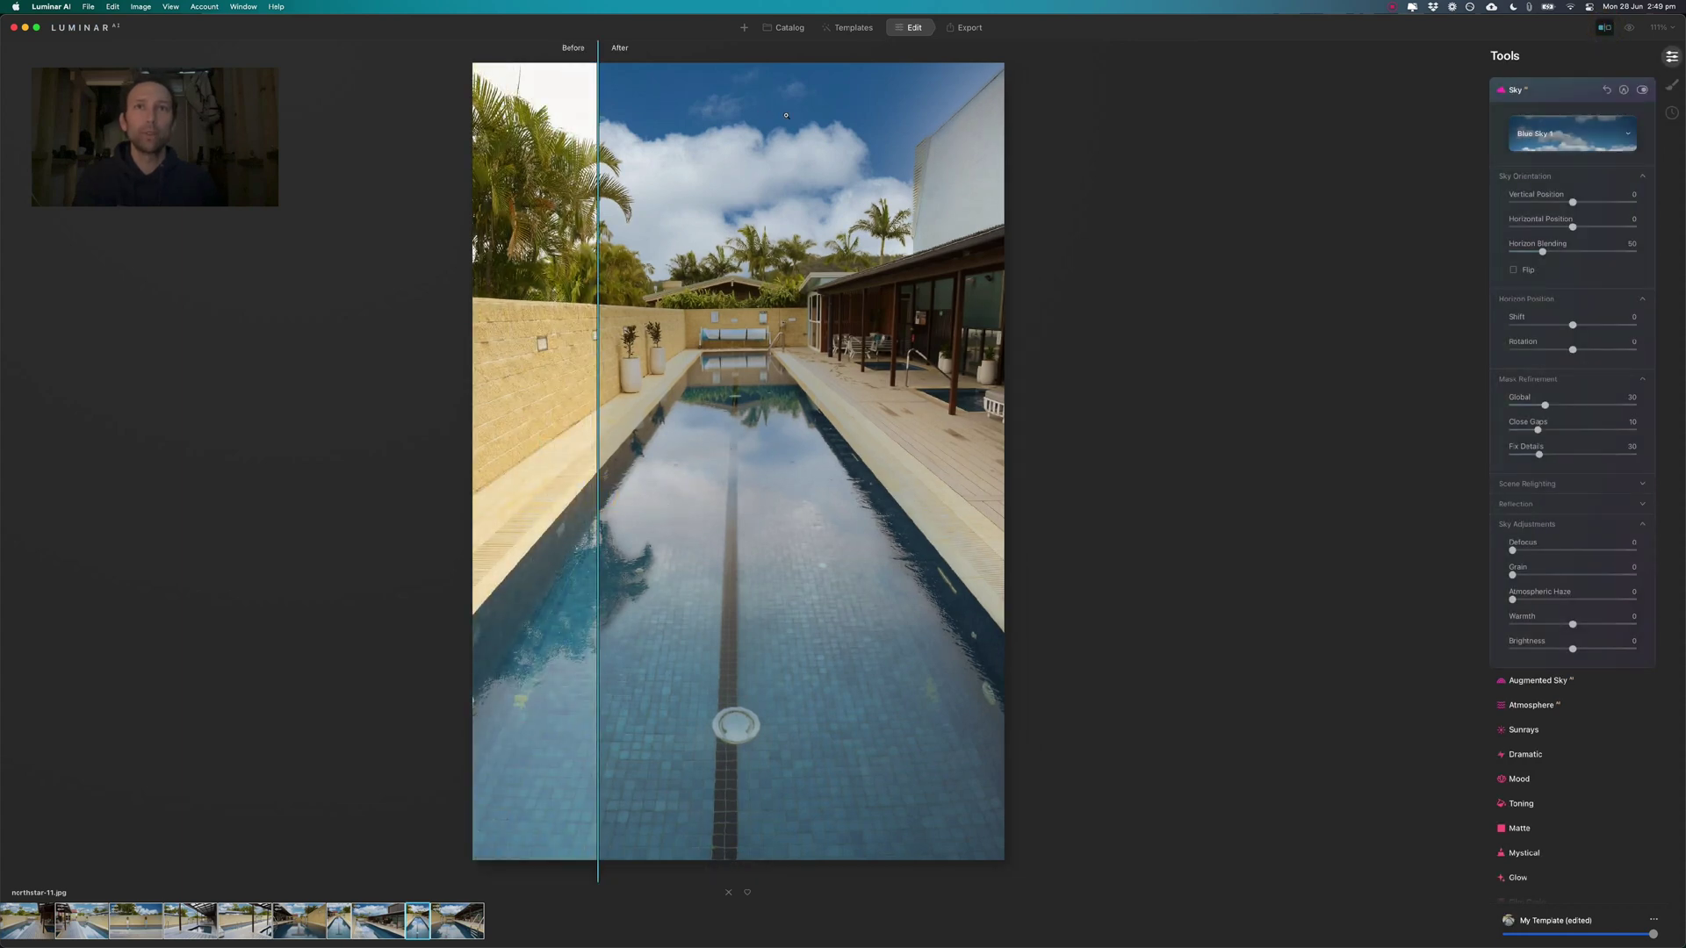
drag(596, 457, 739, 465)
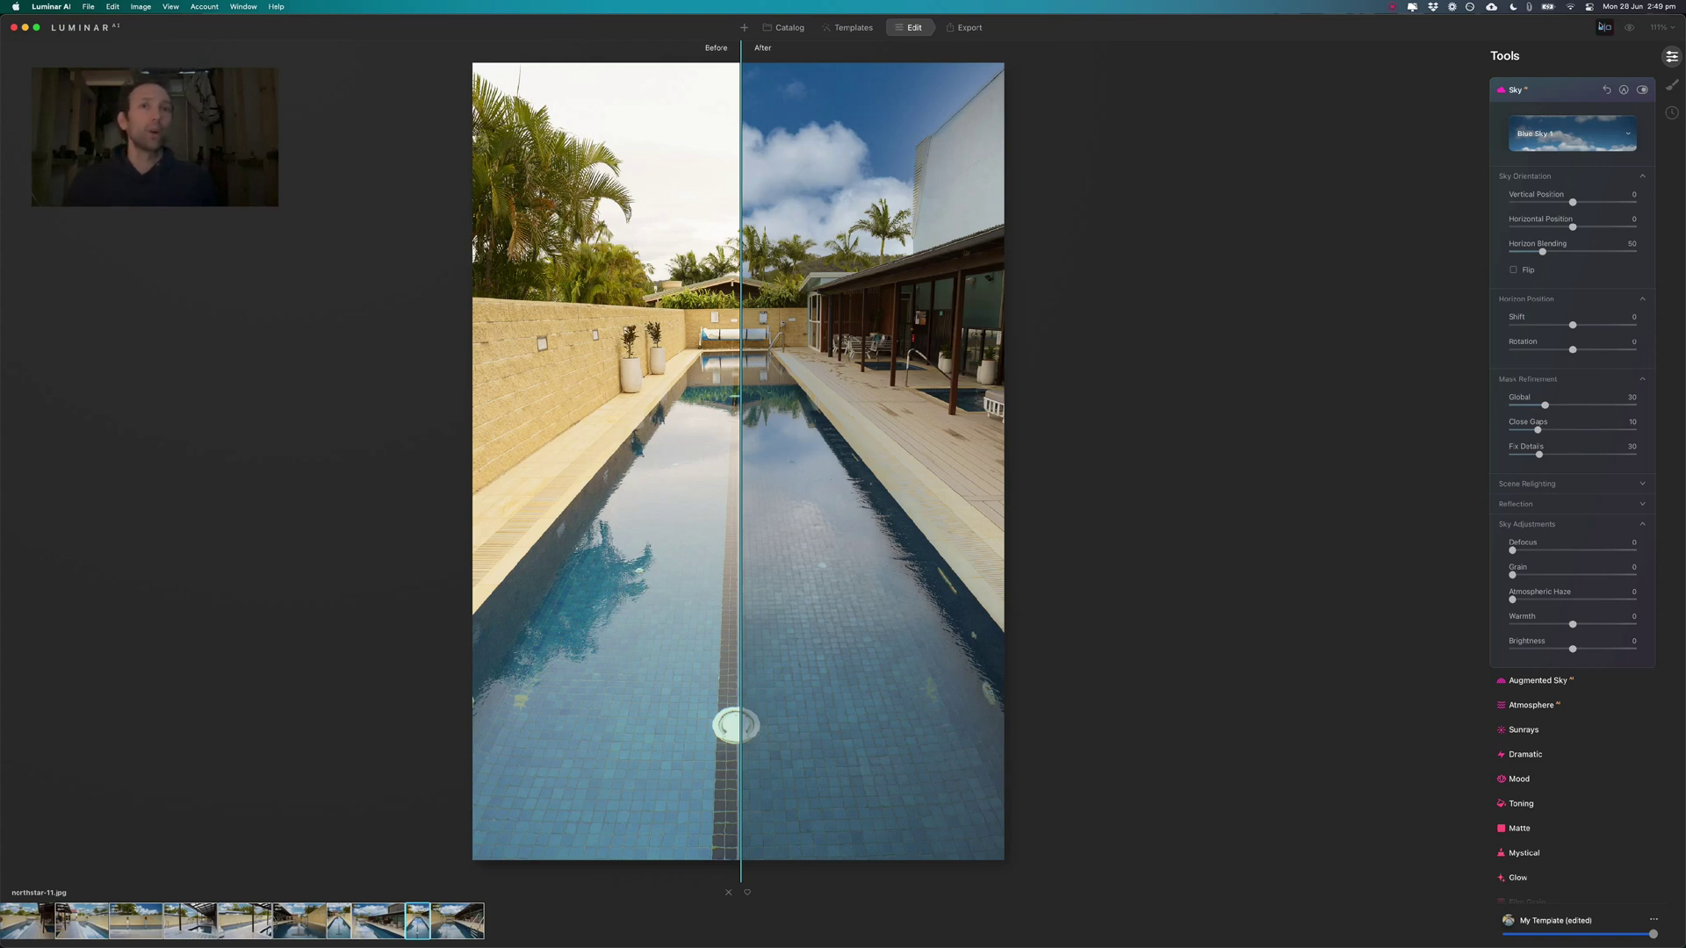
click(1604, 27)
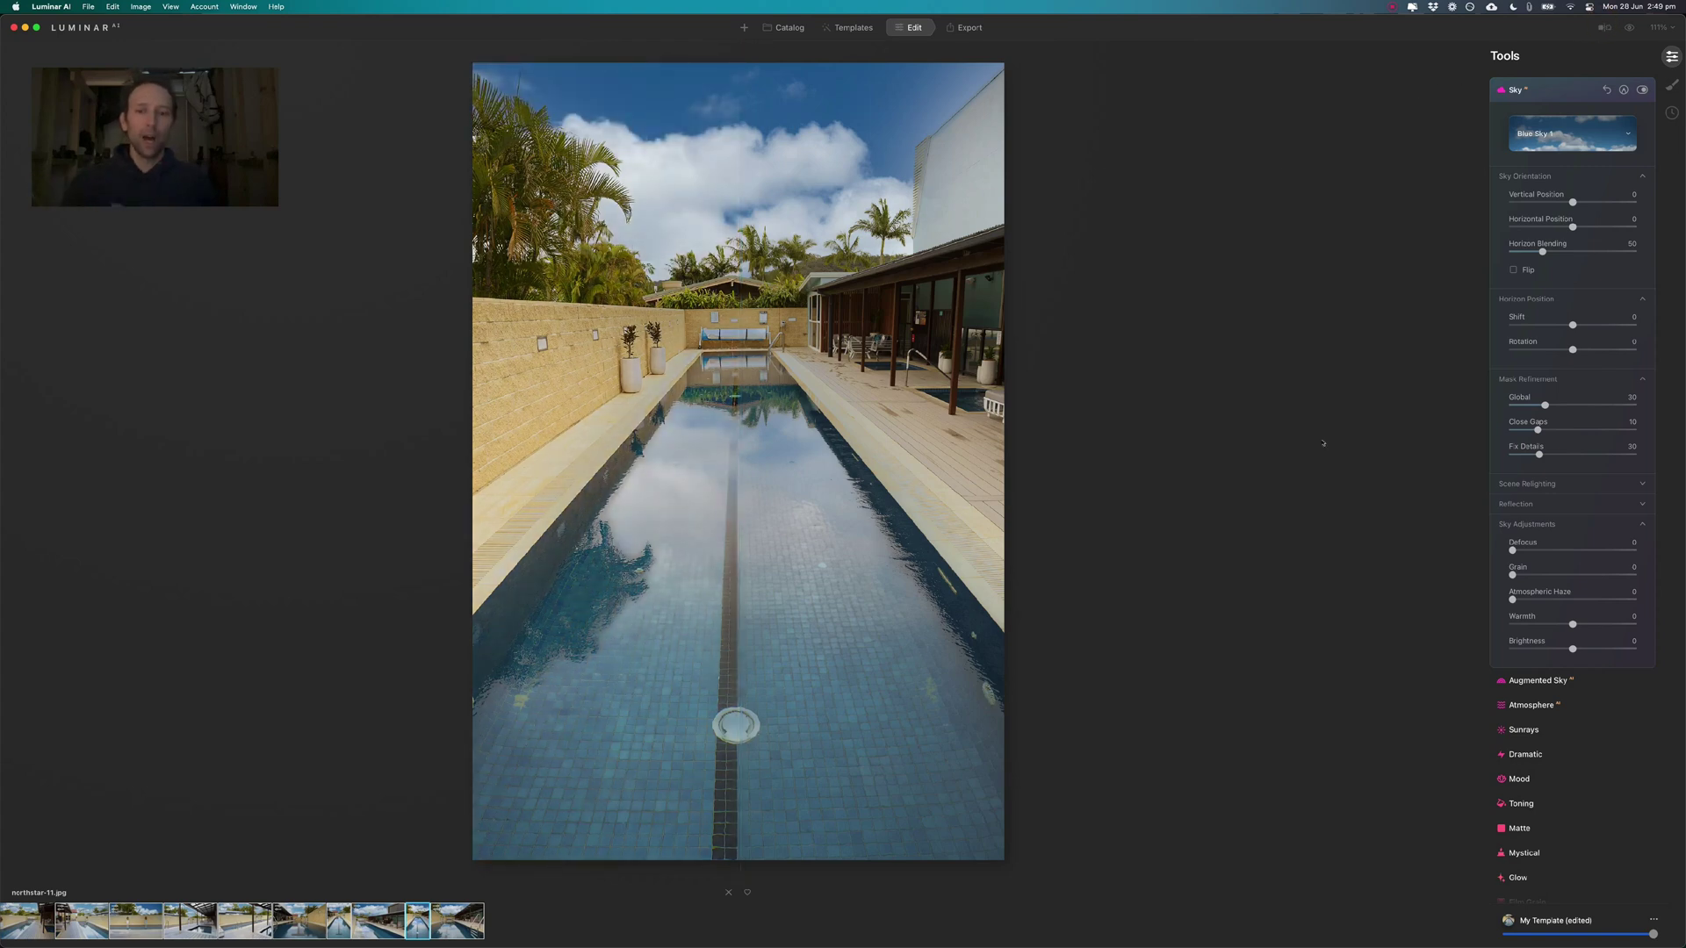
key(Right)
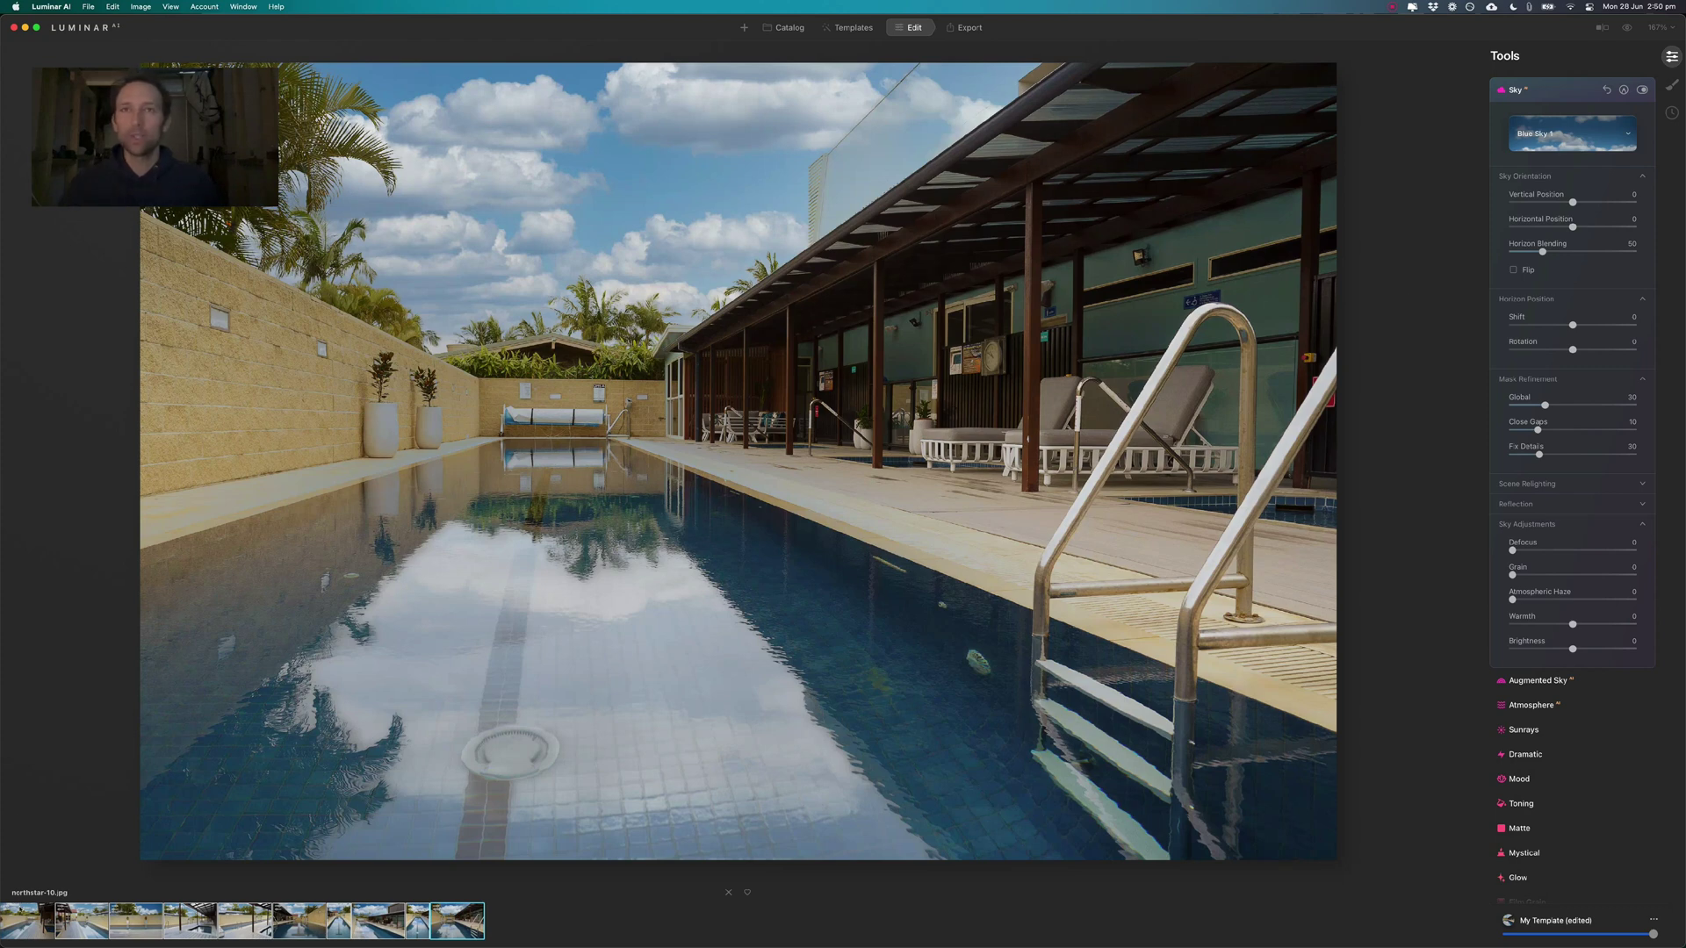
click(26, 919)
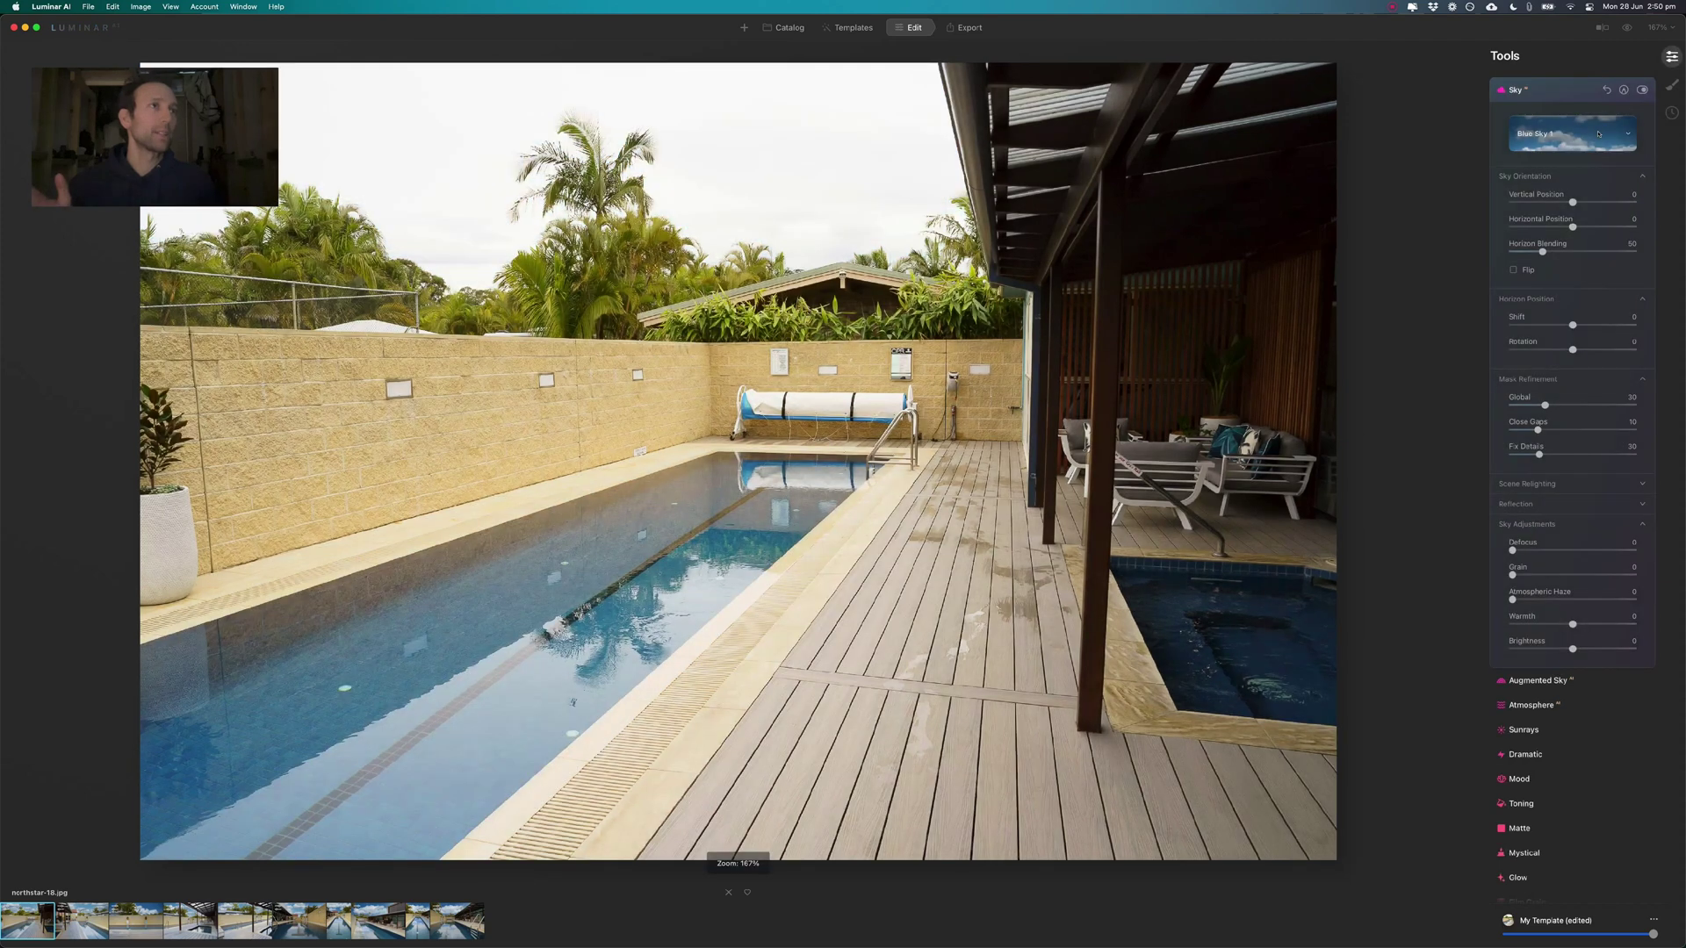
Switch the sky category to Sunset Clouds and give northstar-18 the Sunset Clouds 2 sky.
click(1597, 134)
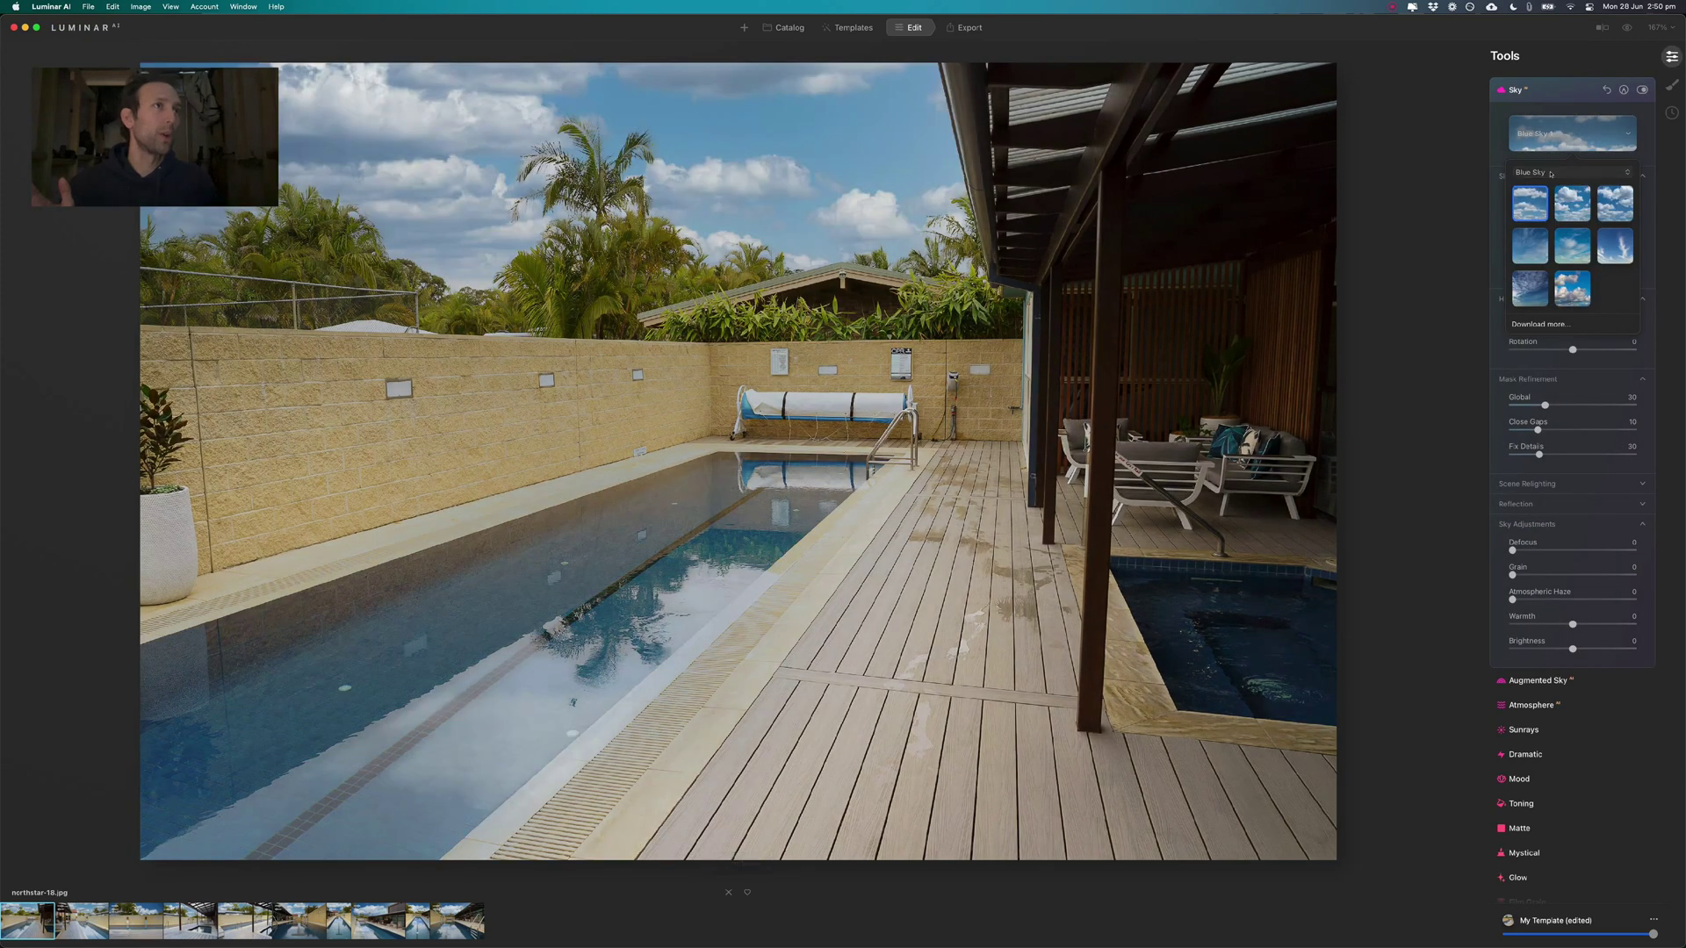
click(1550, 173)
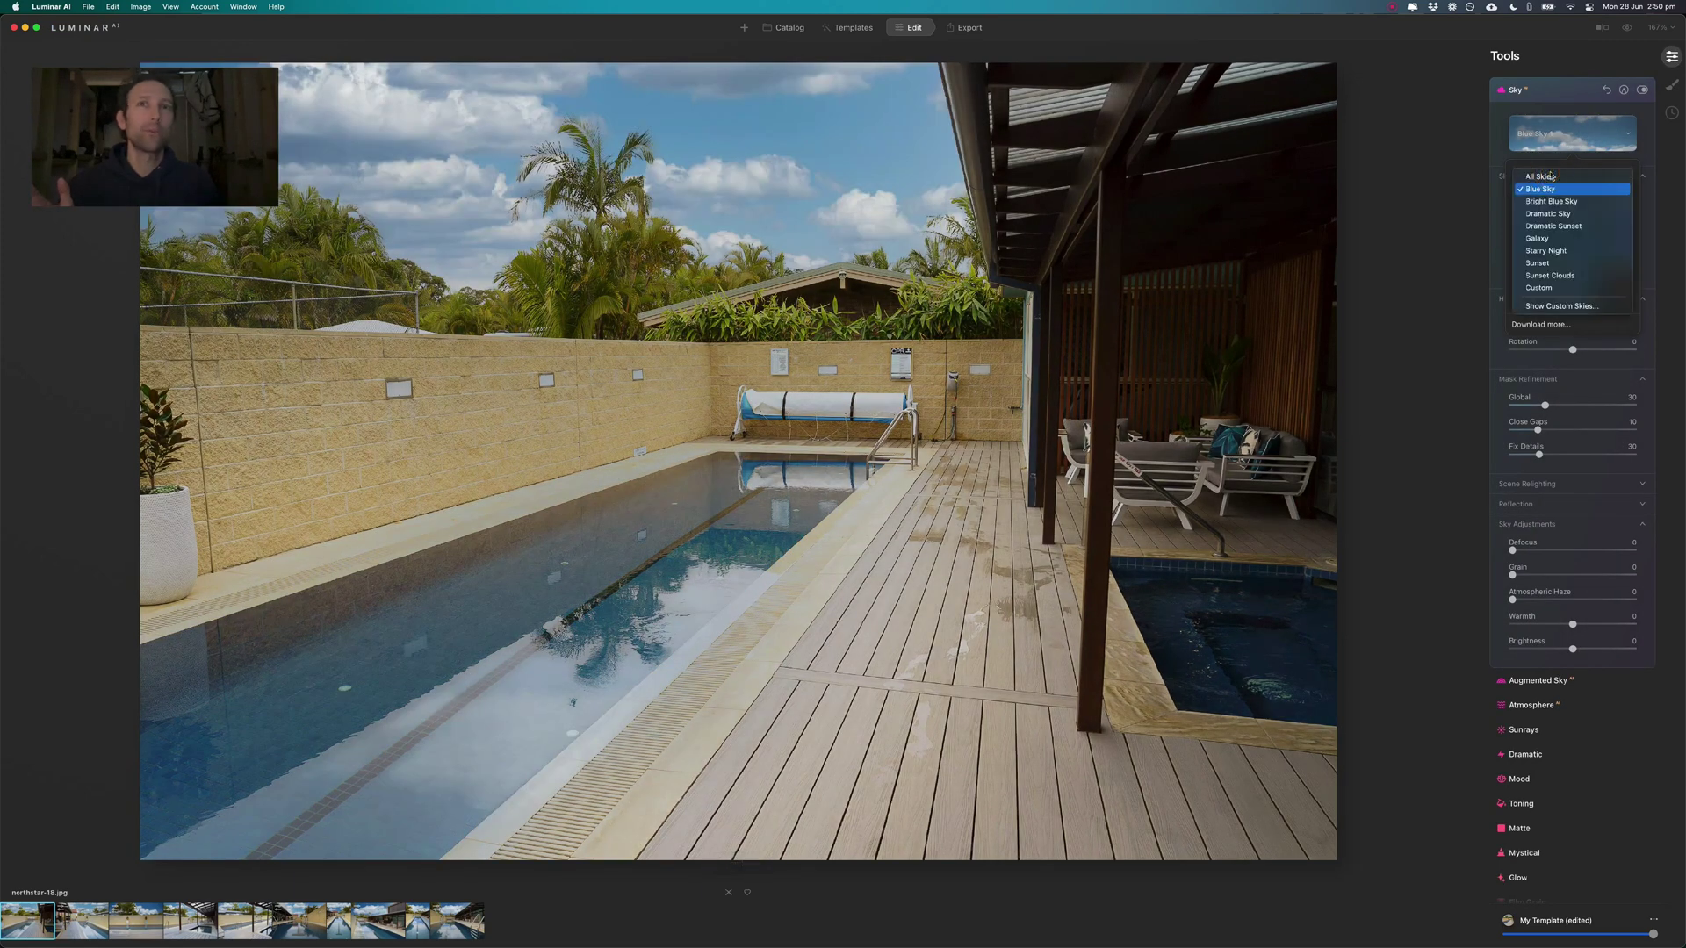
click(1543, 276)
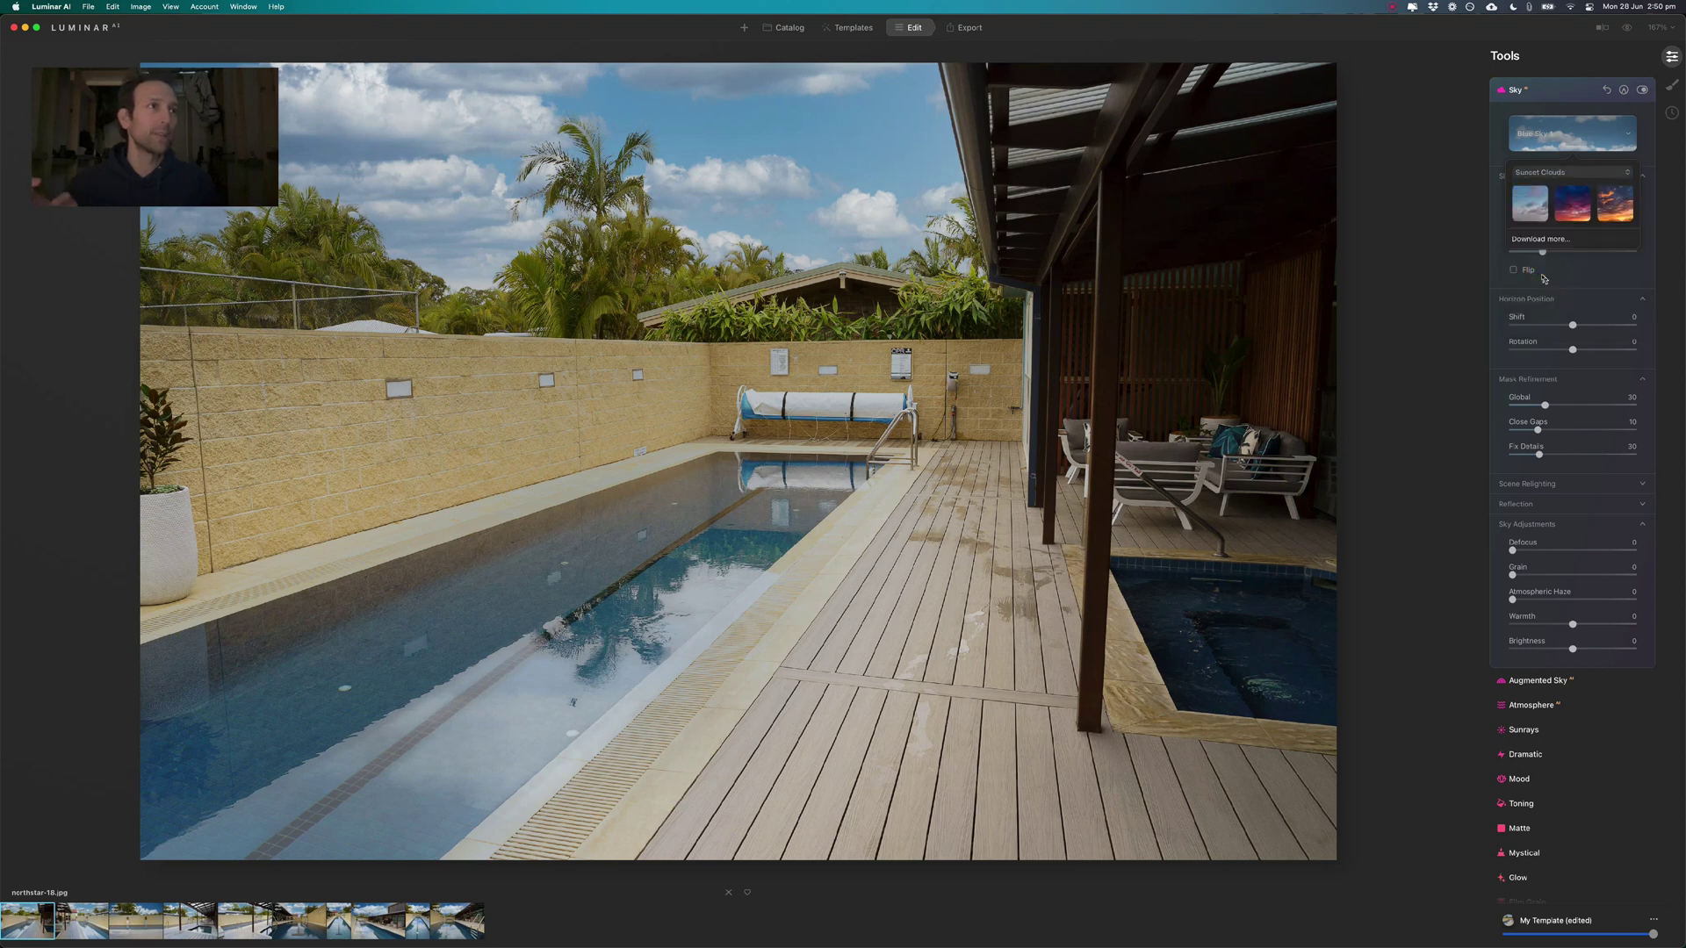
click(1532, 209)
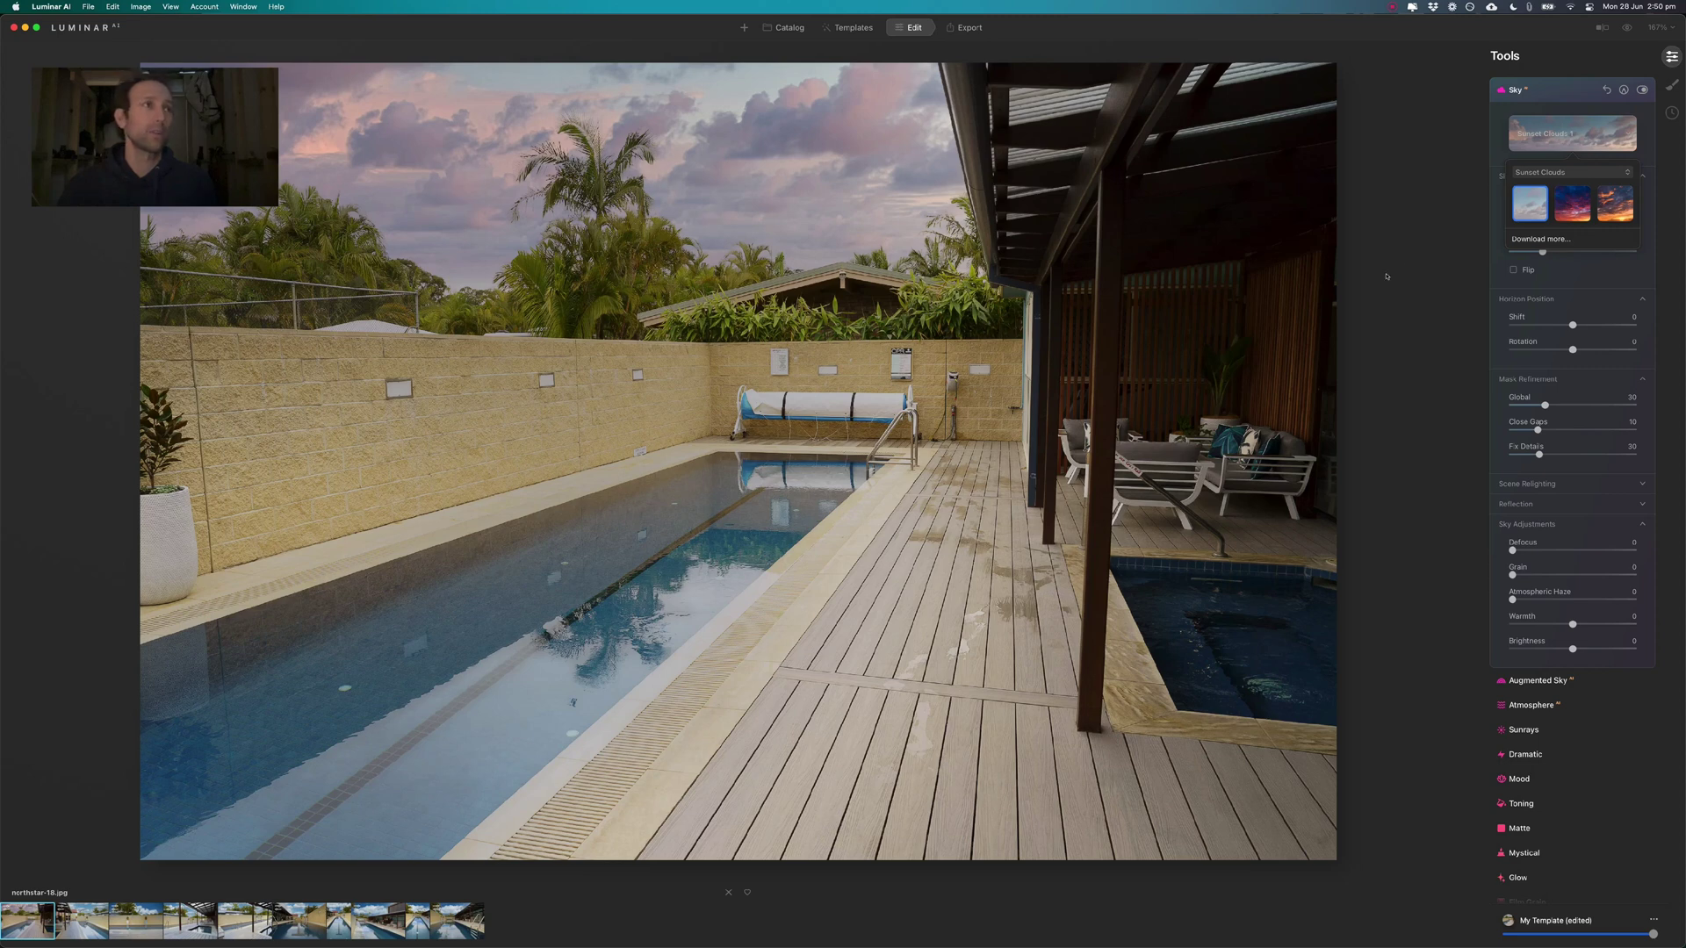
click(1564, 206)
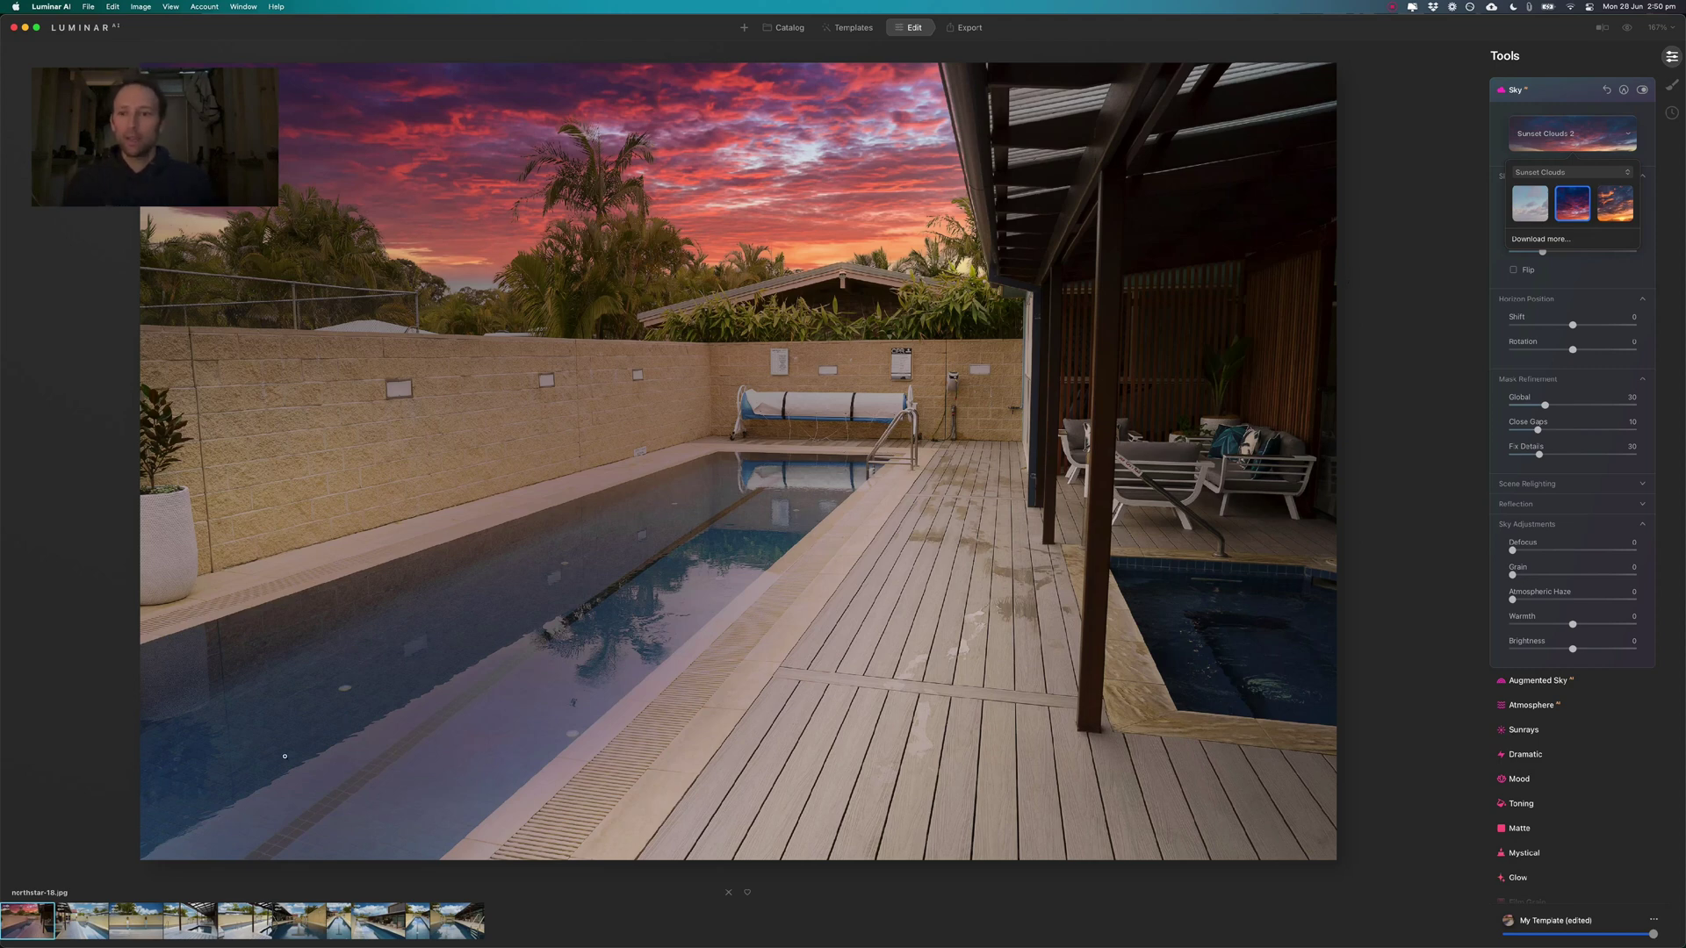
key(Right)
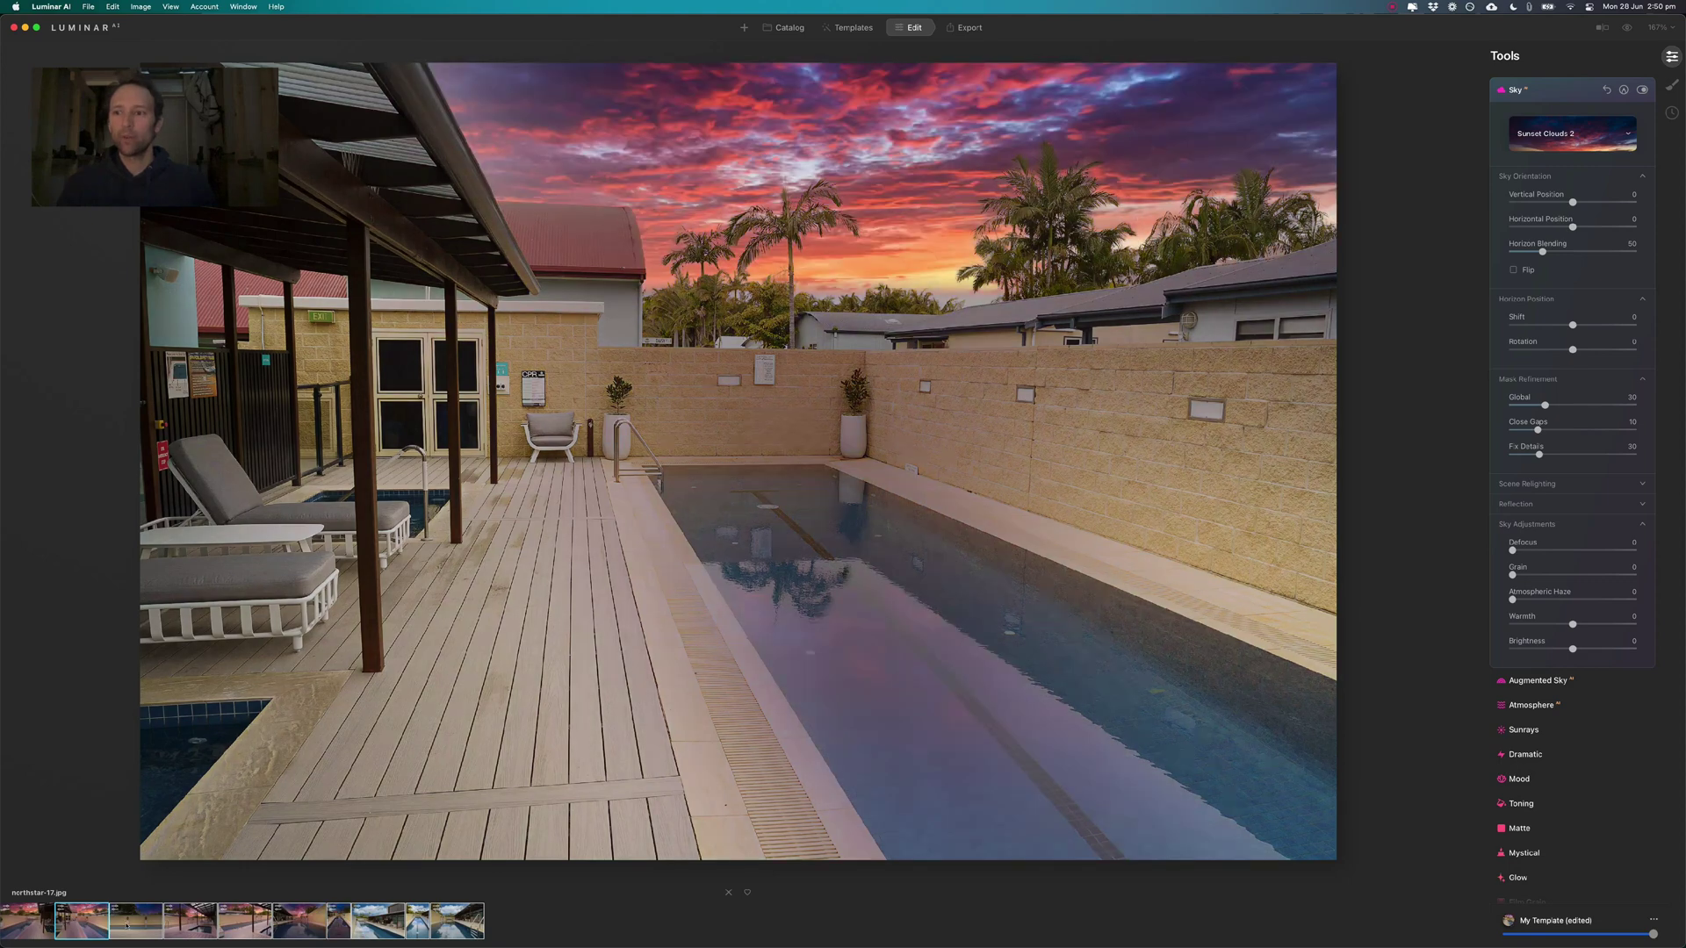
Open northstar-16 and raise its Sunset Clouds 2 sky's Vertical Position to 56.
click(127, 925)
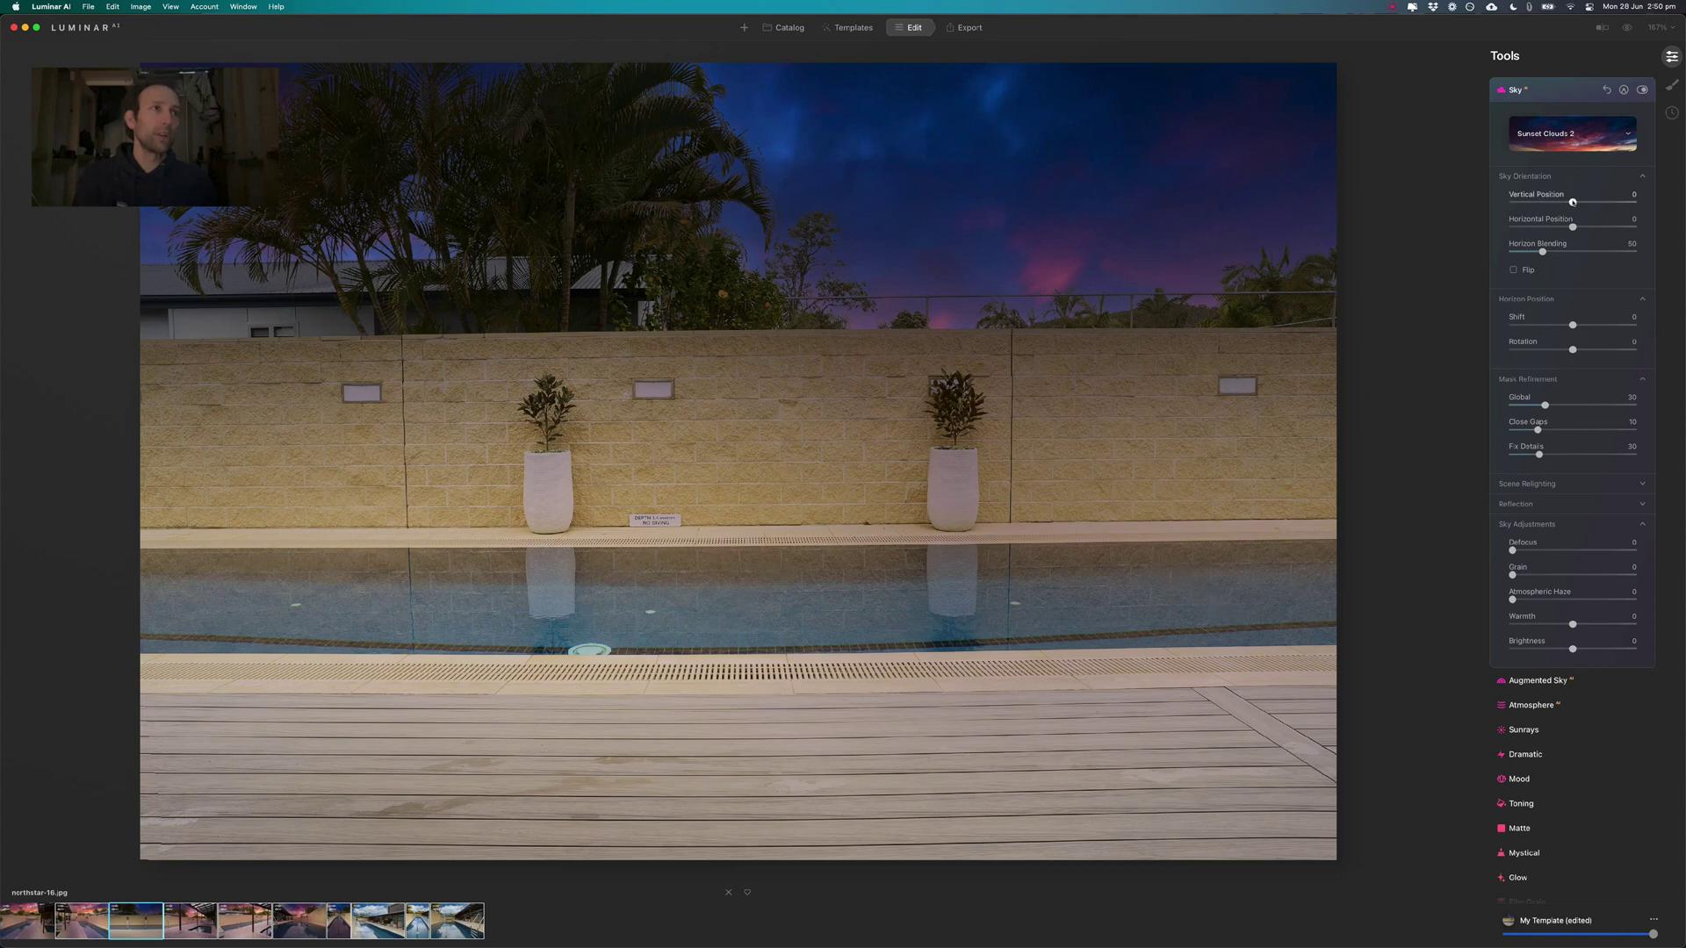
mouse_move(1573, 202)
mouse_down()
mouse_move(1535, 201)
mouse_move(1603, 203)
mouse_up()
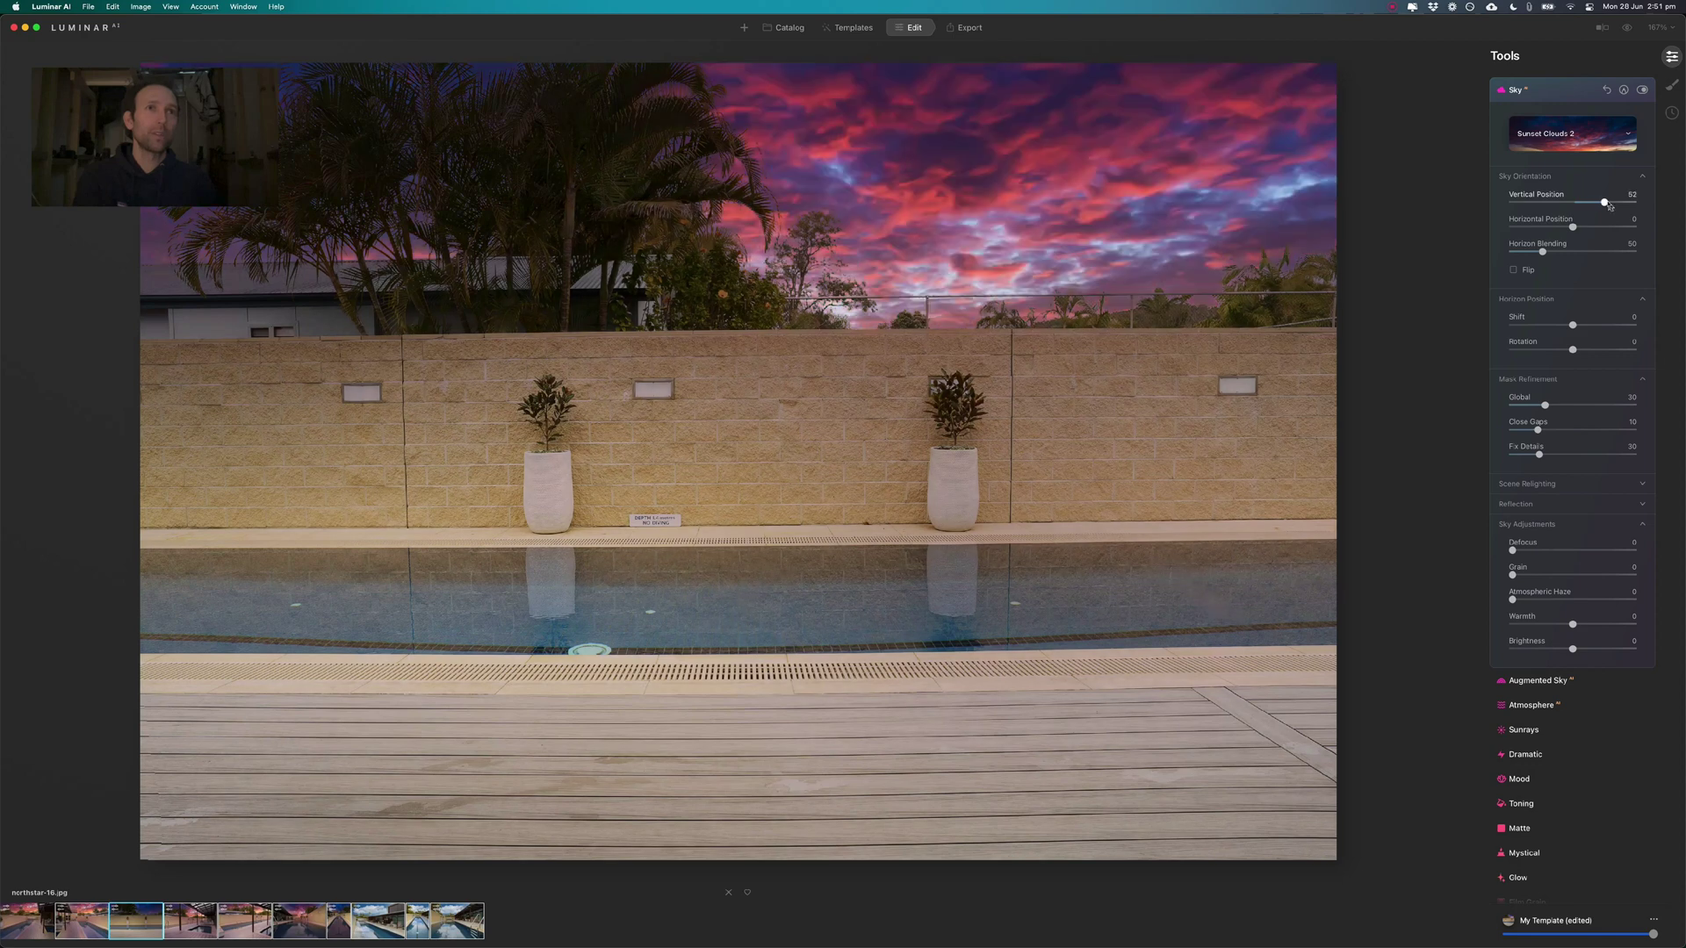
drag(1605, 203, 1608, 203)
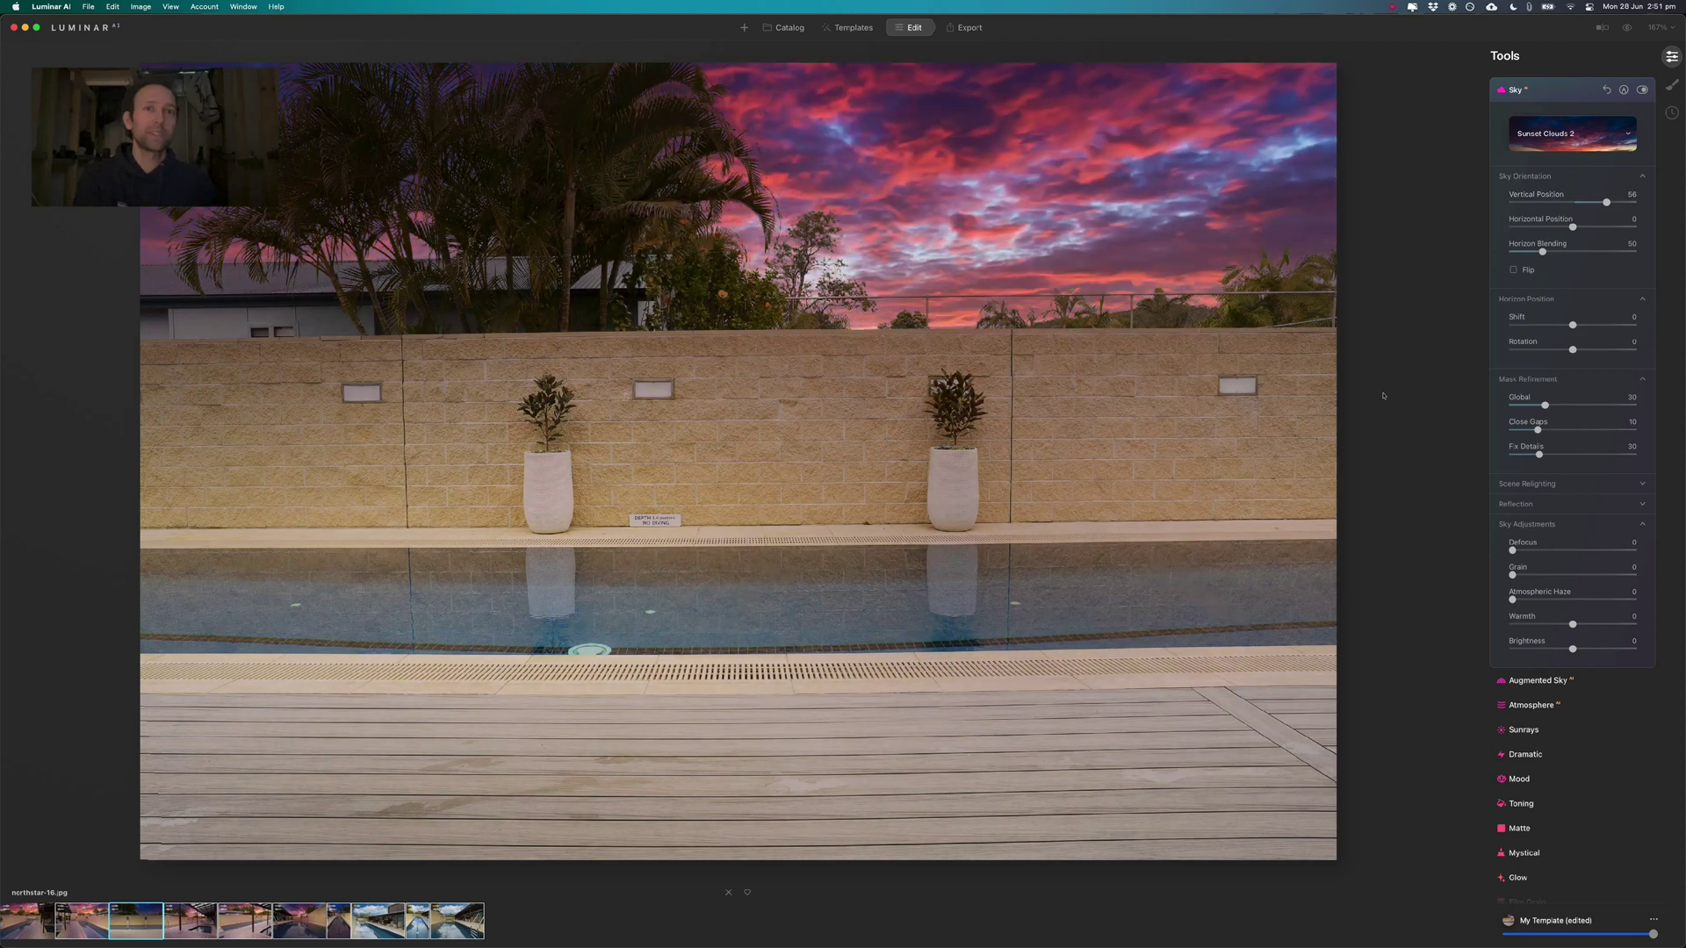
Move through northstar-9 and northstar-8 to northstar-13 and drag its sunset sky's Vertical Position up.
key(Right)
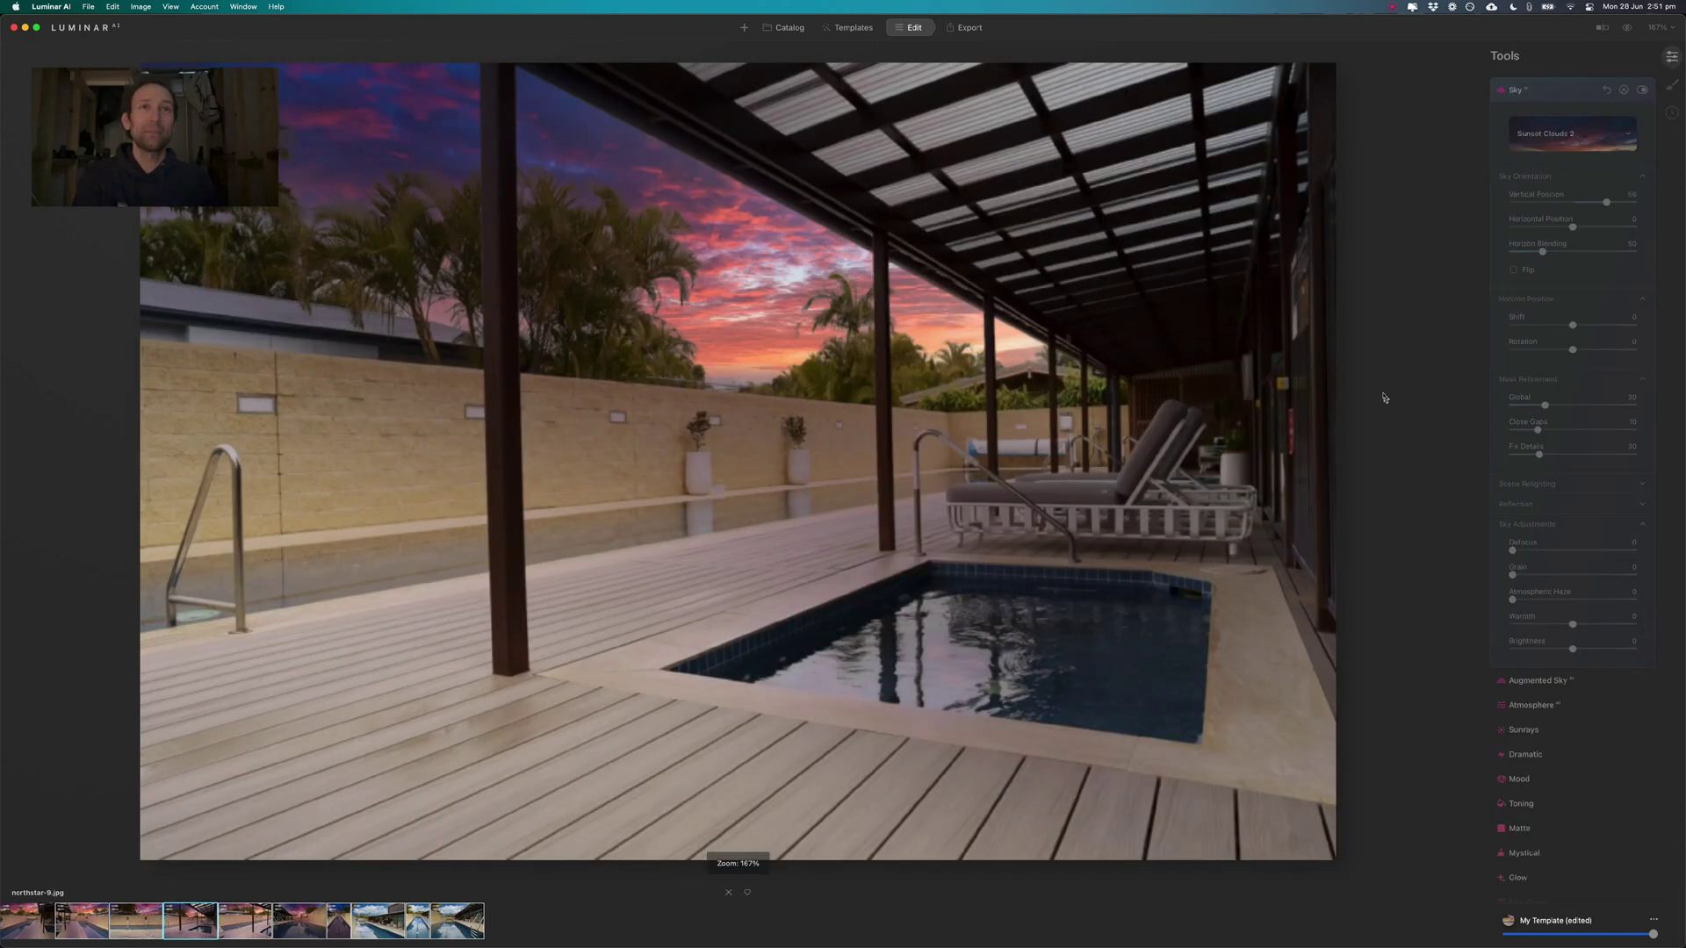
key(Right)
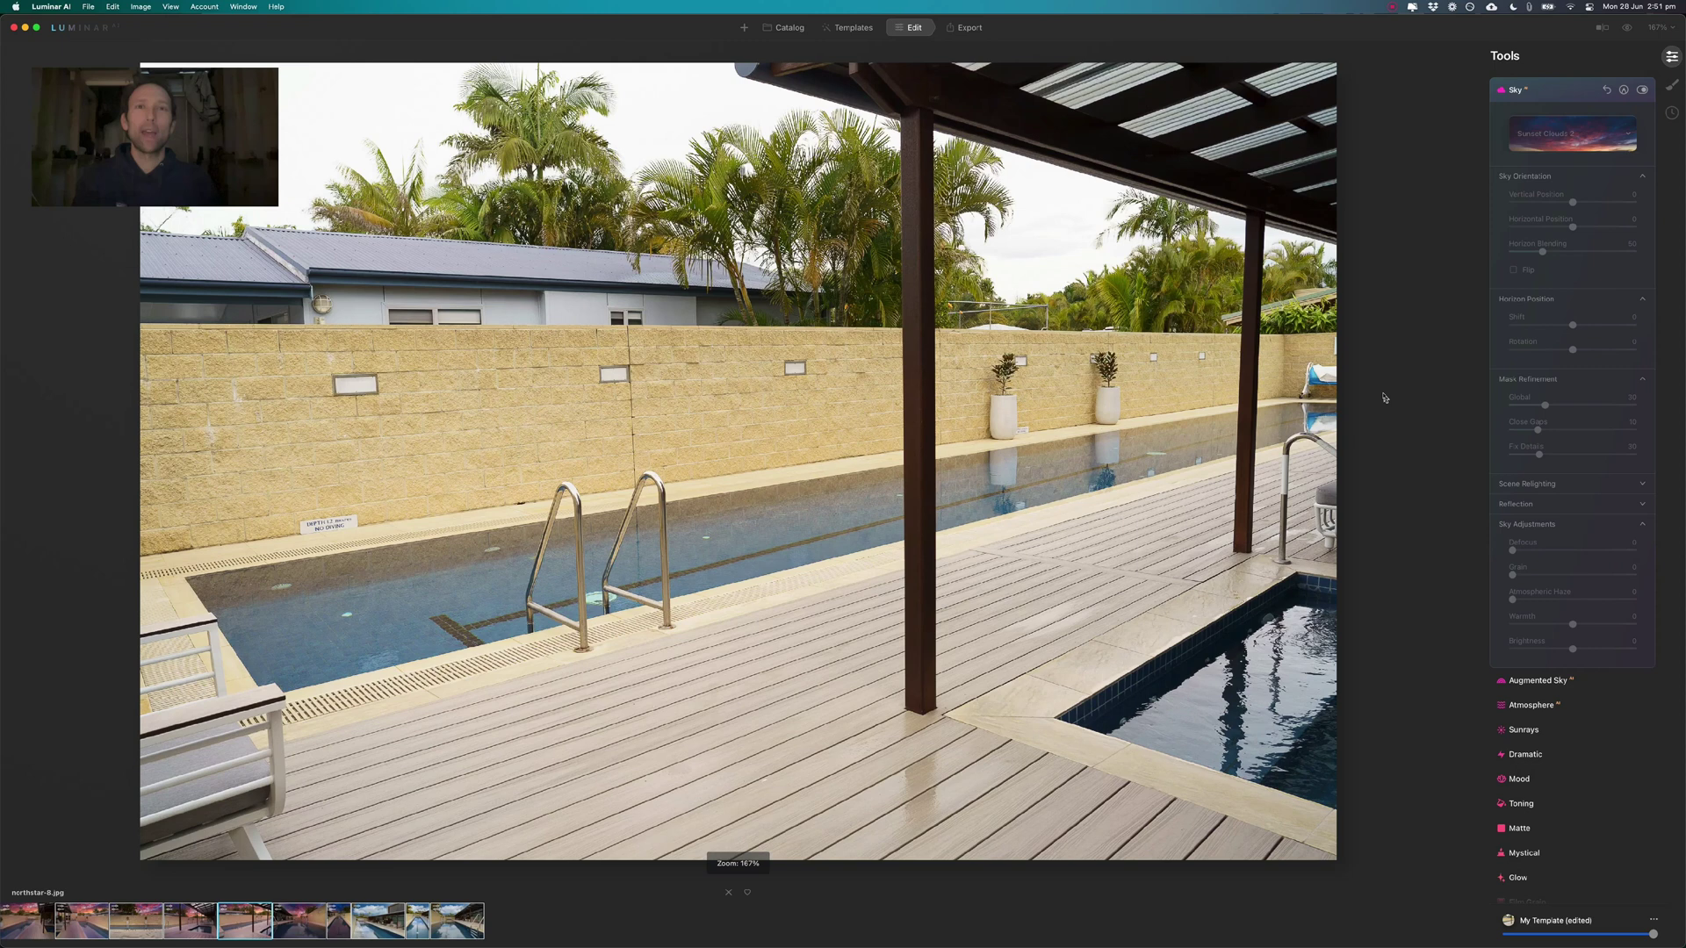
key(Right)
key(Right)
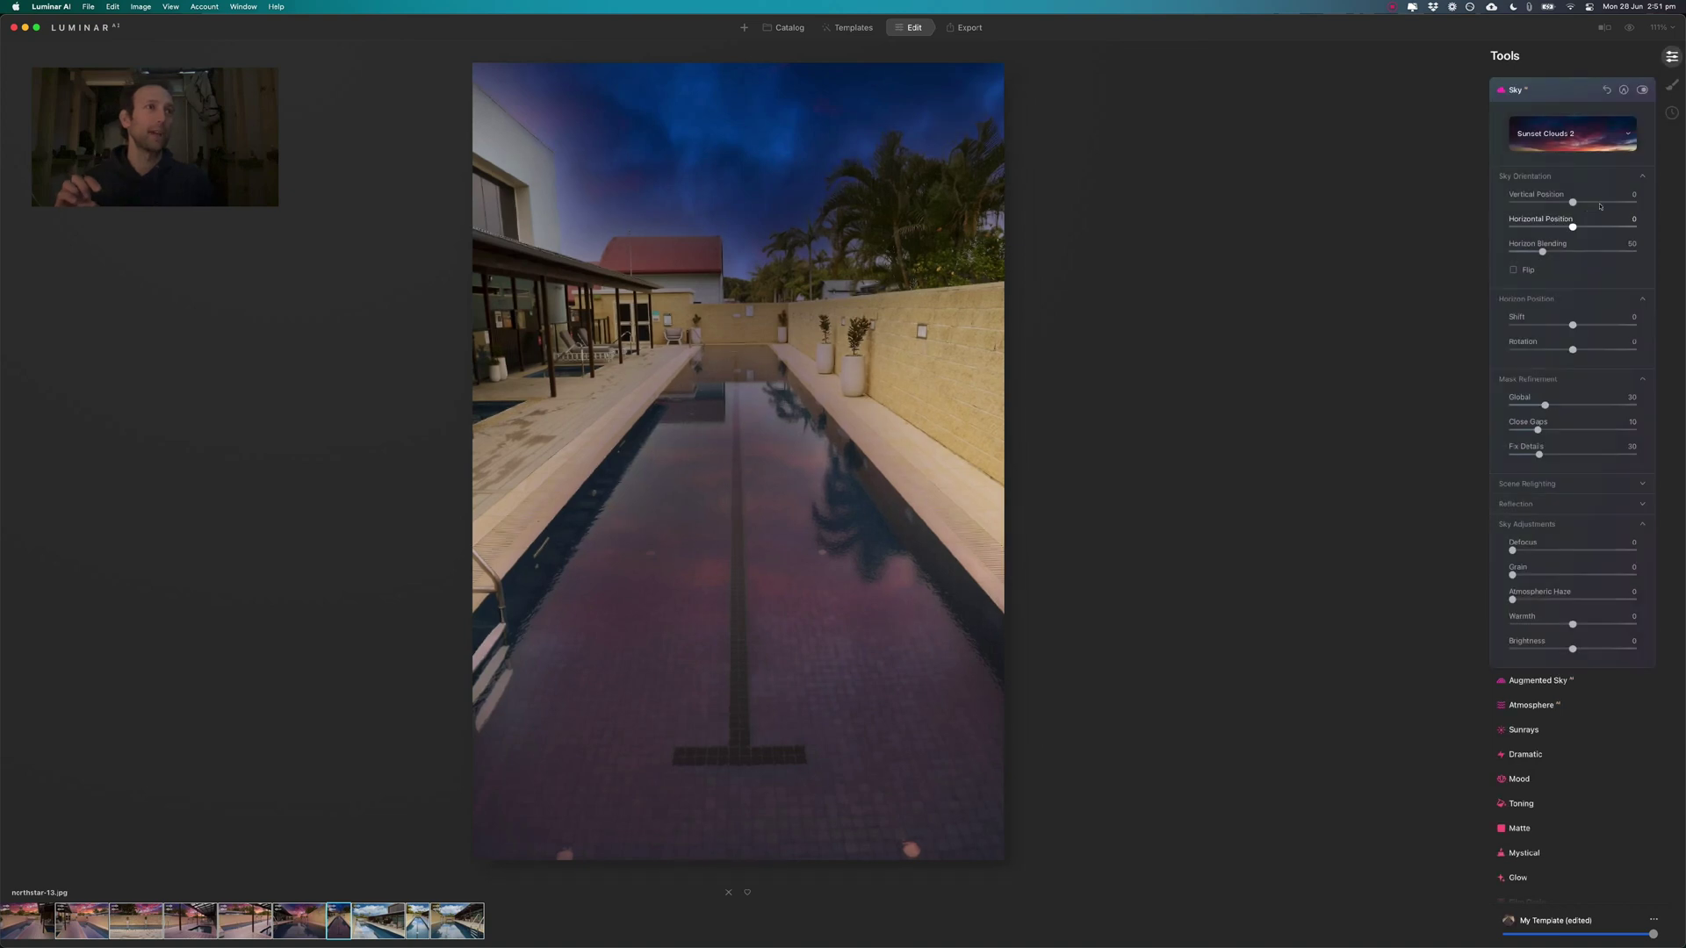
drag(1573, 202, 1613, 204)
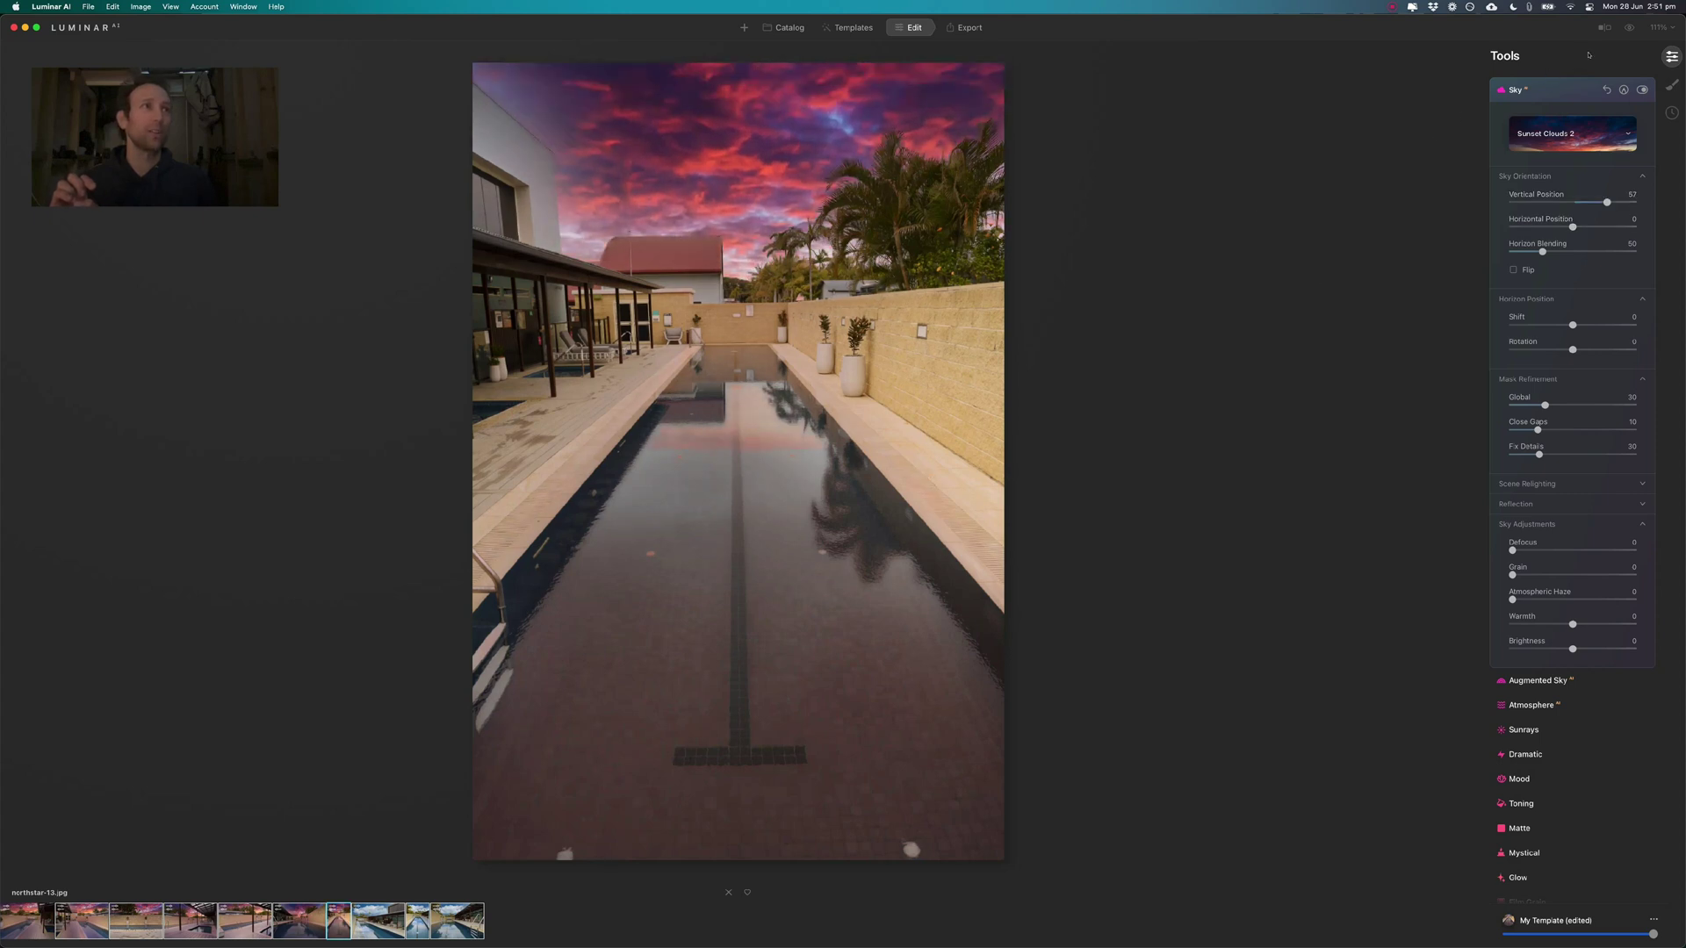
Check northstar-13 against the original with Compare, then set Vertical Position to 69.
click(1605, 27)
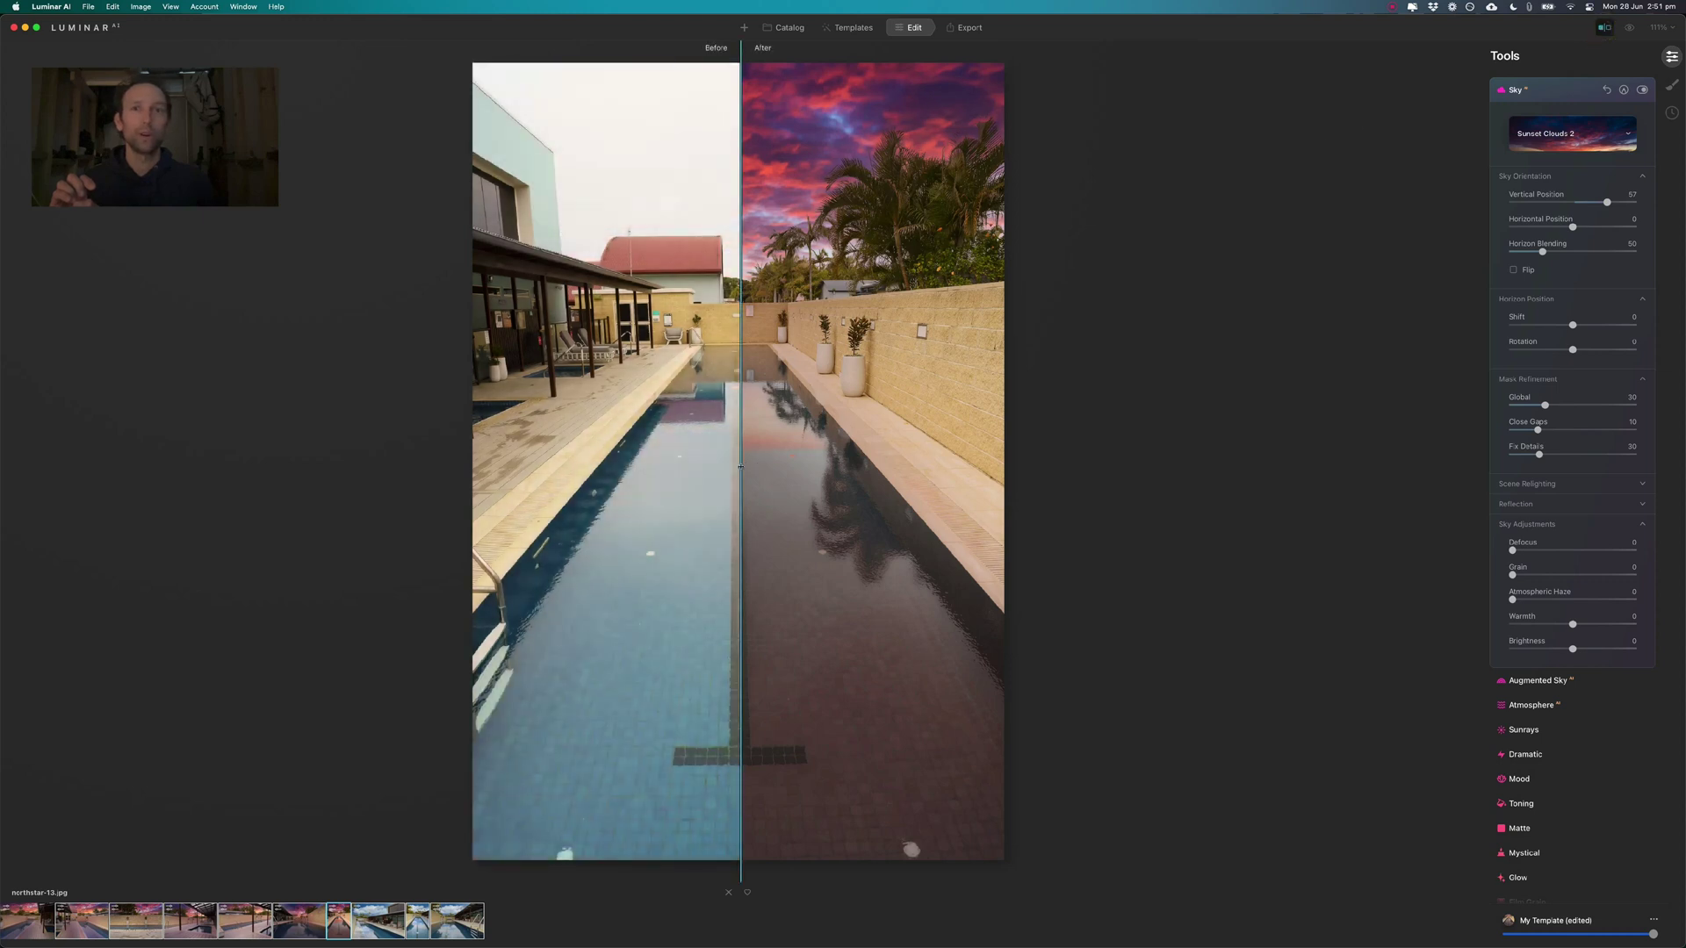
mouse_move(741, 466)
mouse_down()
mouse_move(851, 466)
mouse_move(743, 466)
mouse_up()
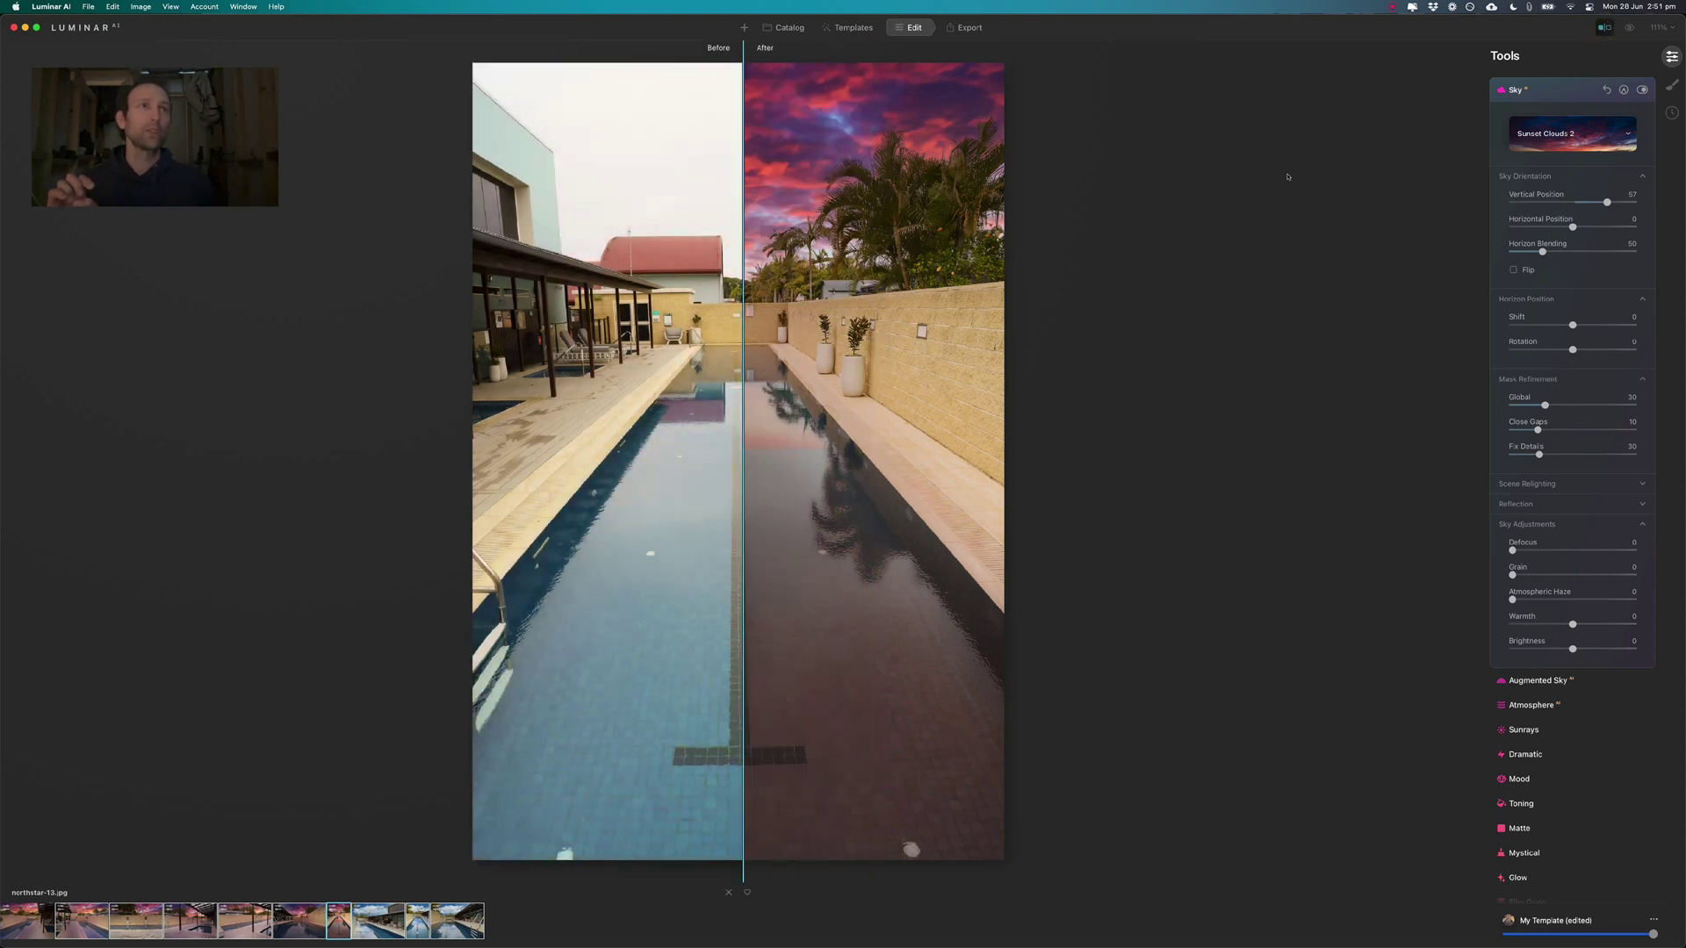
click(1605, 28)
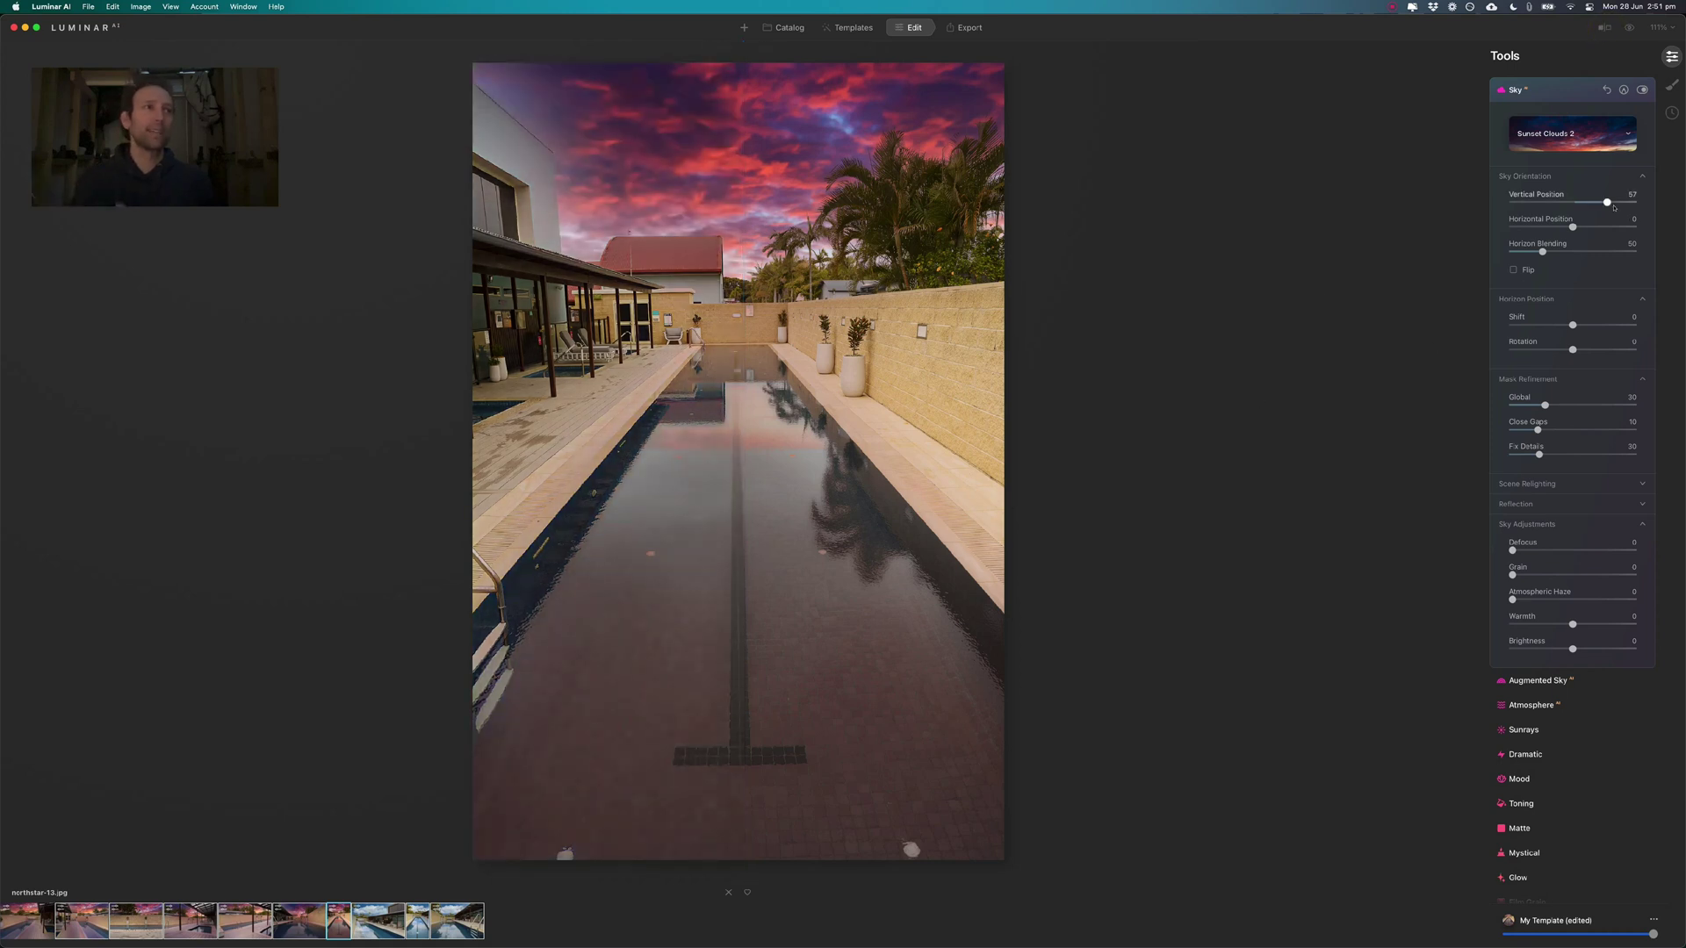
click(1616, 202)
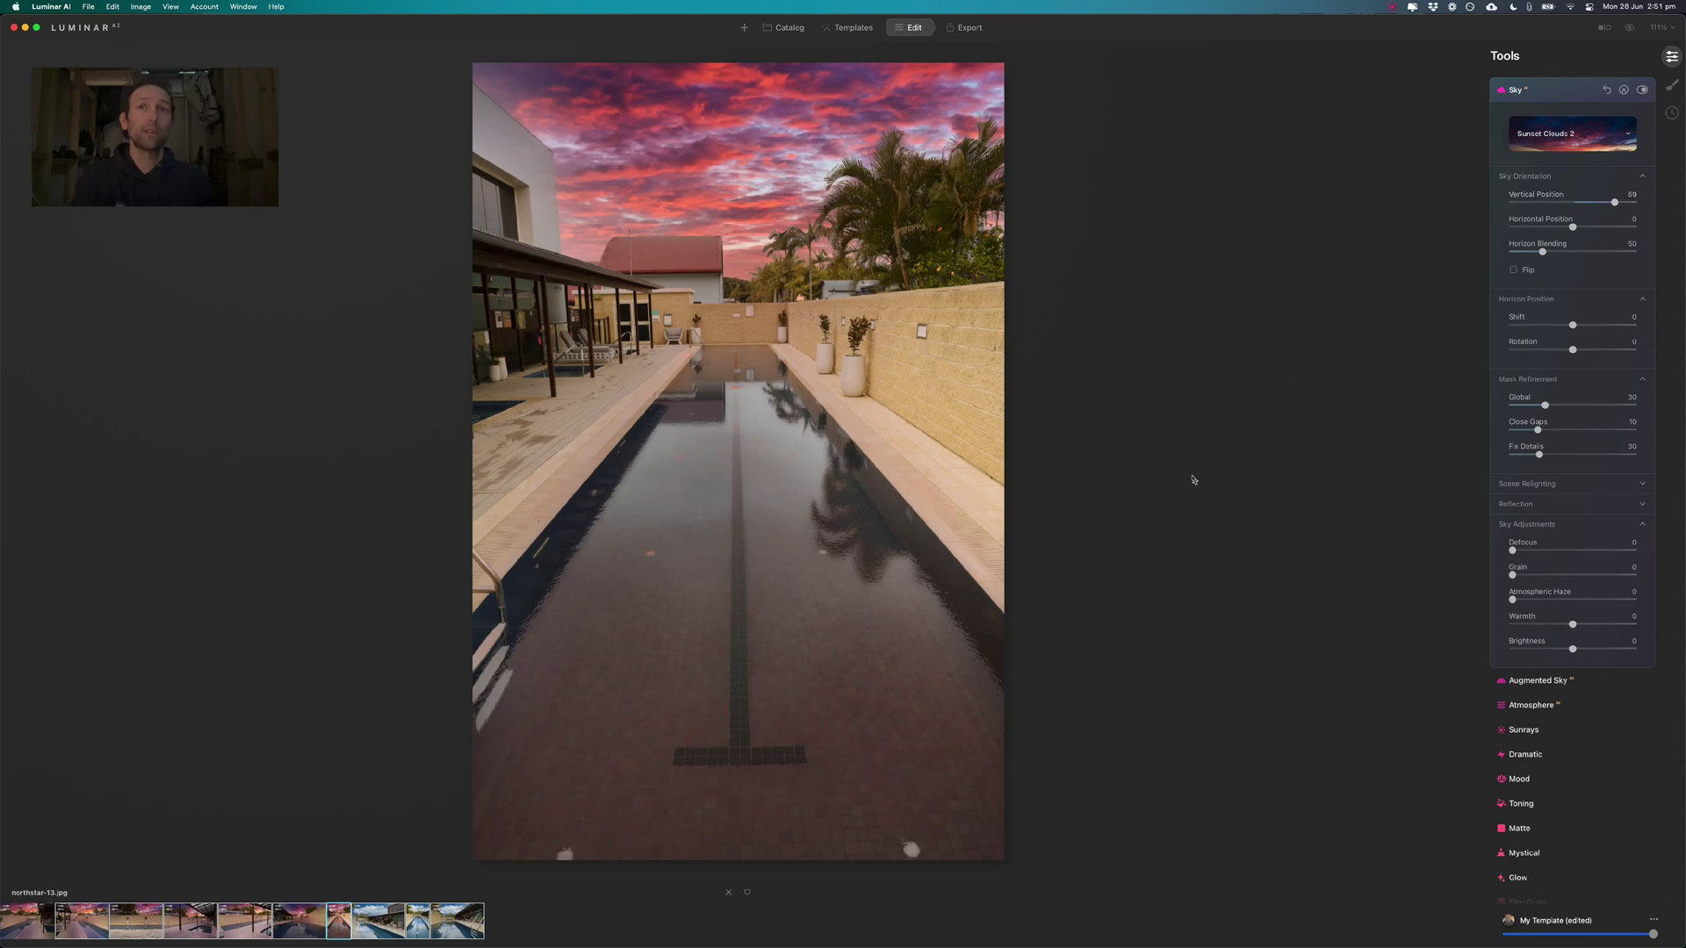
key(Right)
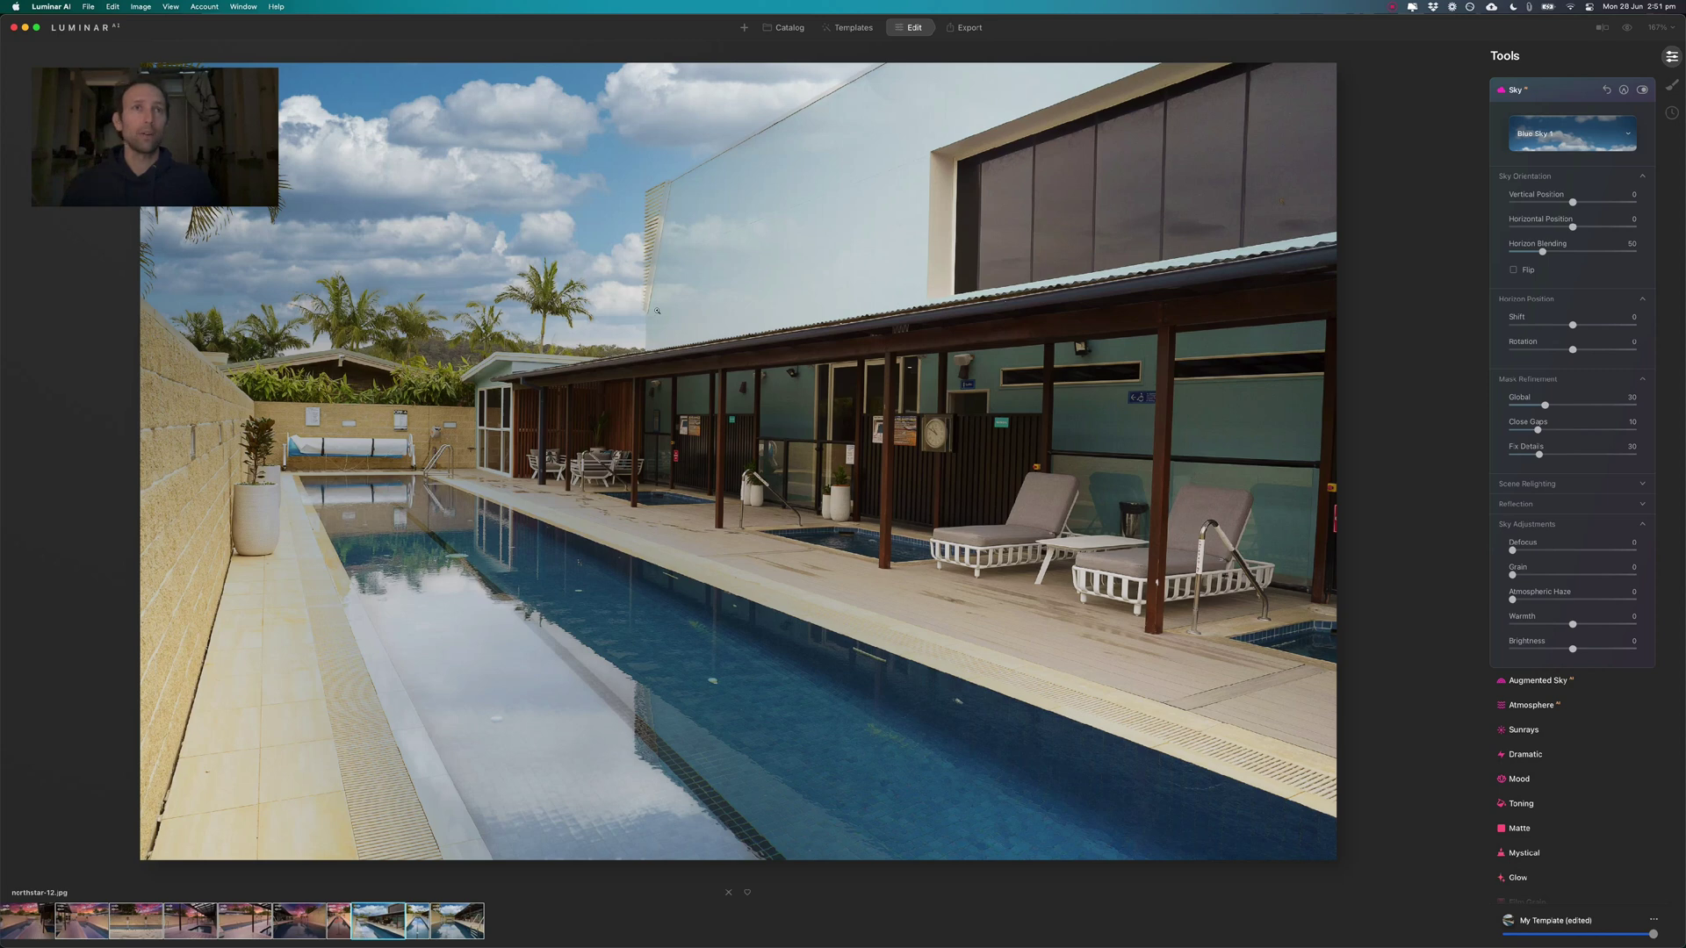
Arrow back through northstar-11, northstar-9 and northstar-16 to northstar-17's sunset sky.
key(Right)
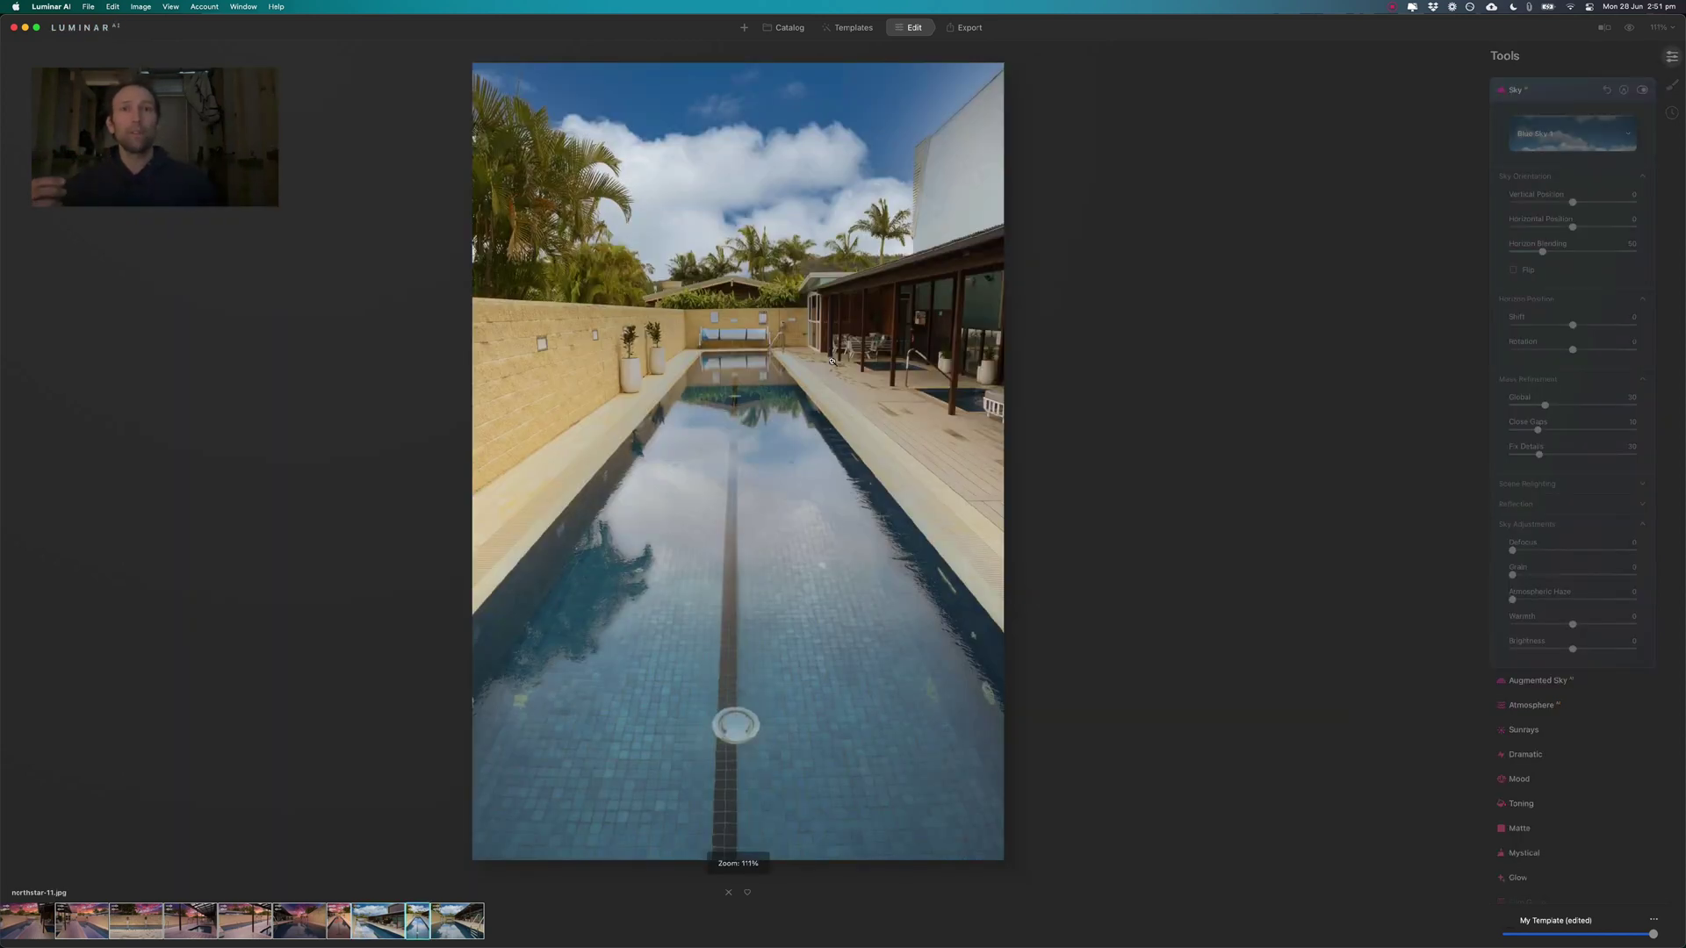
key(Left)
key(Left)
key(Left)
key(Left)
key(Left)
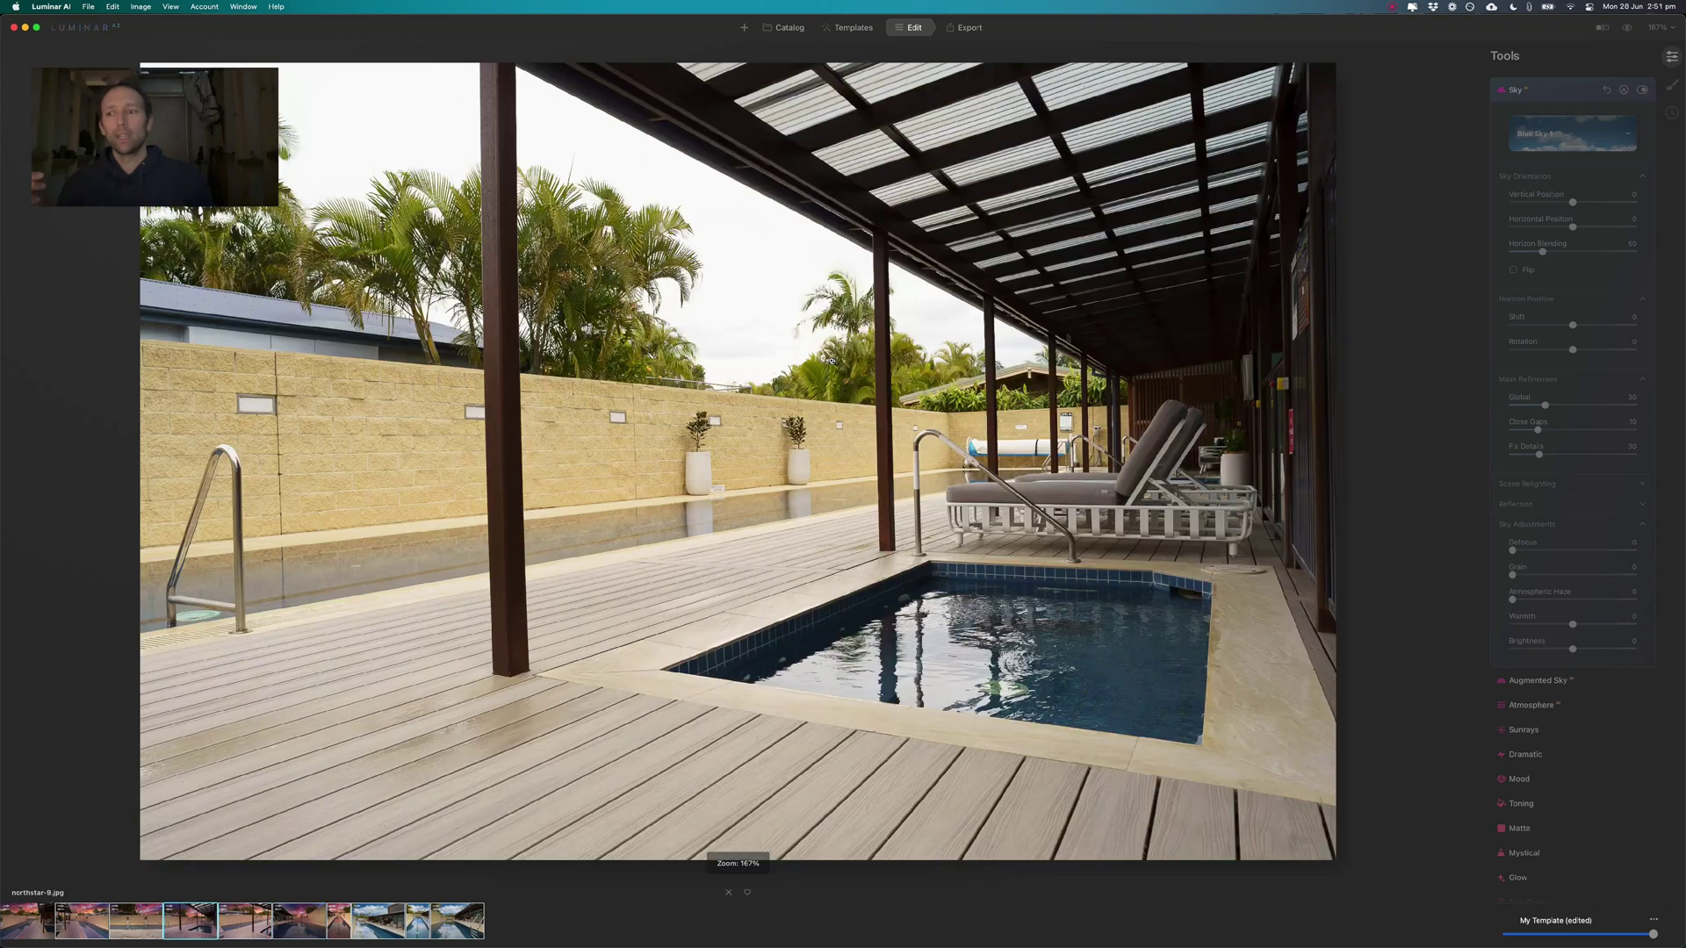
key(Left)
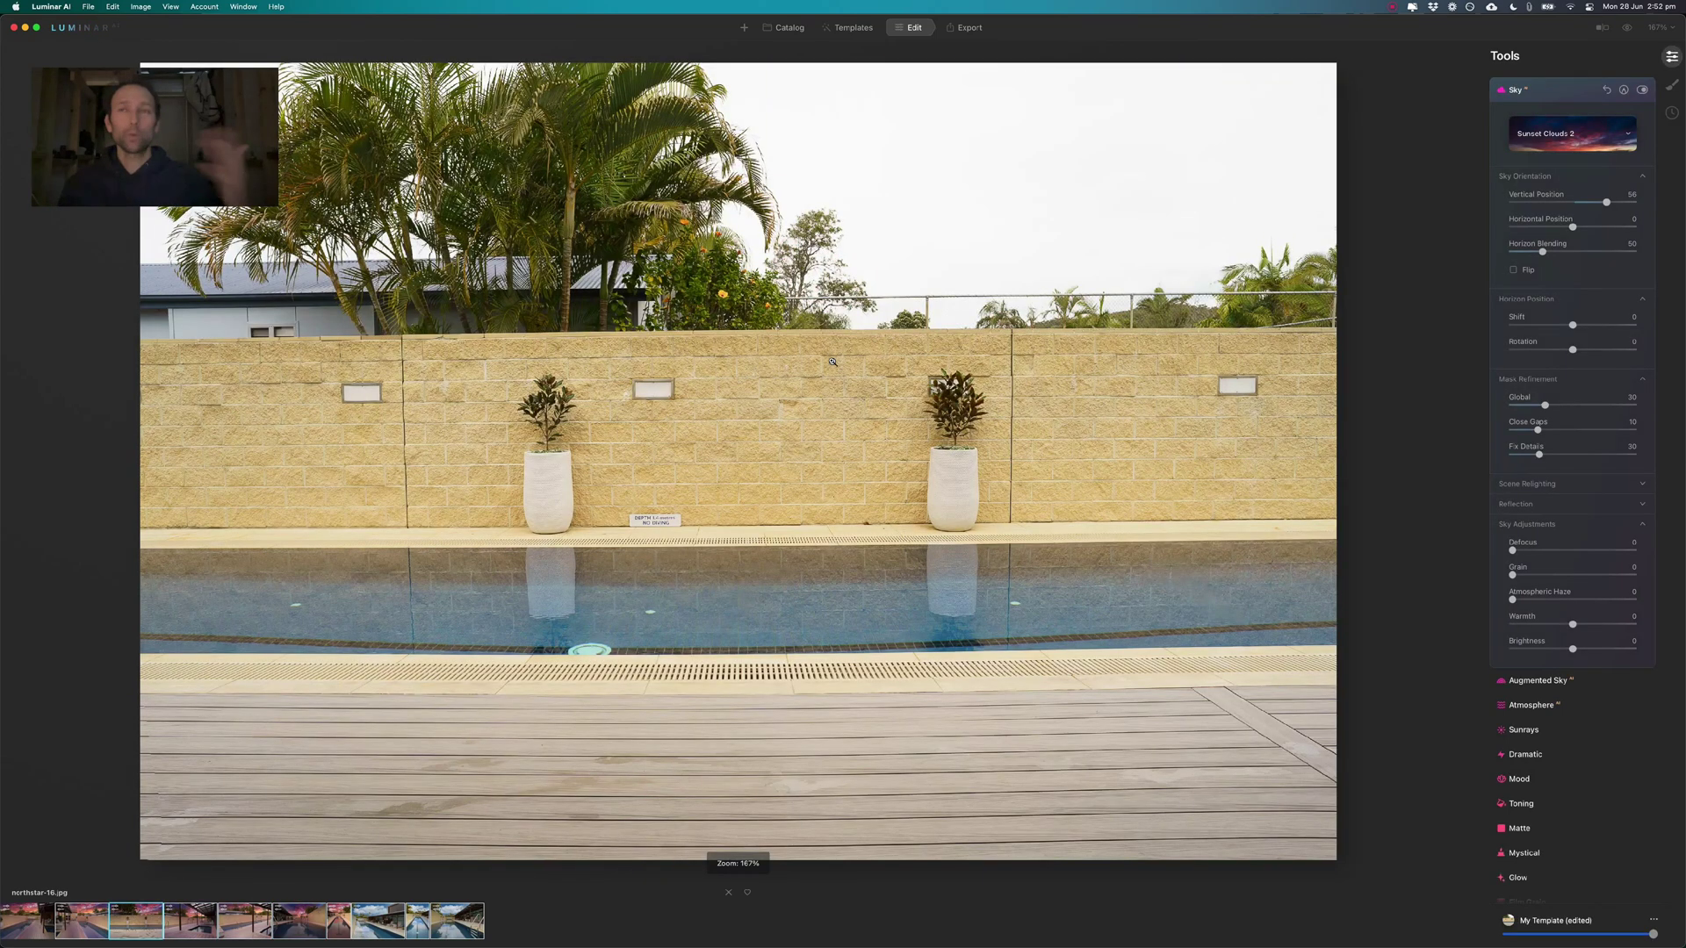
key(Left)
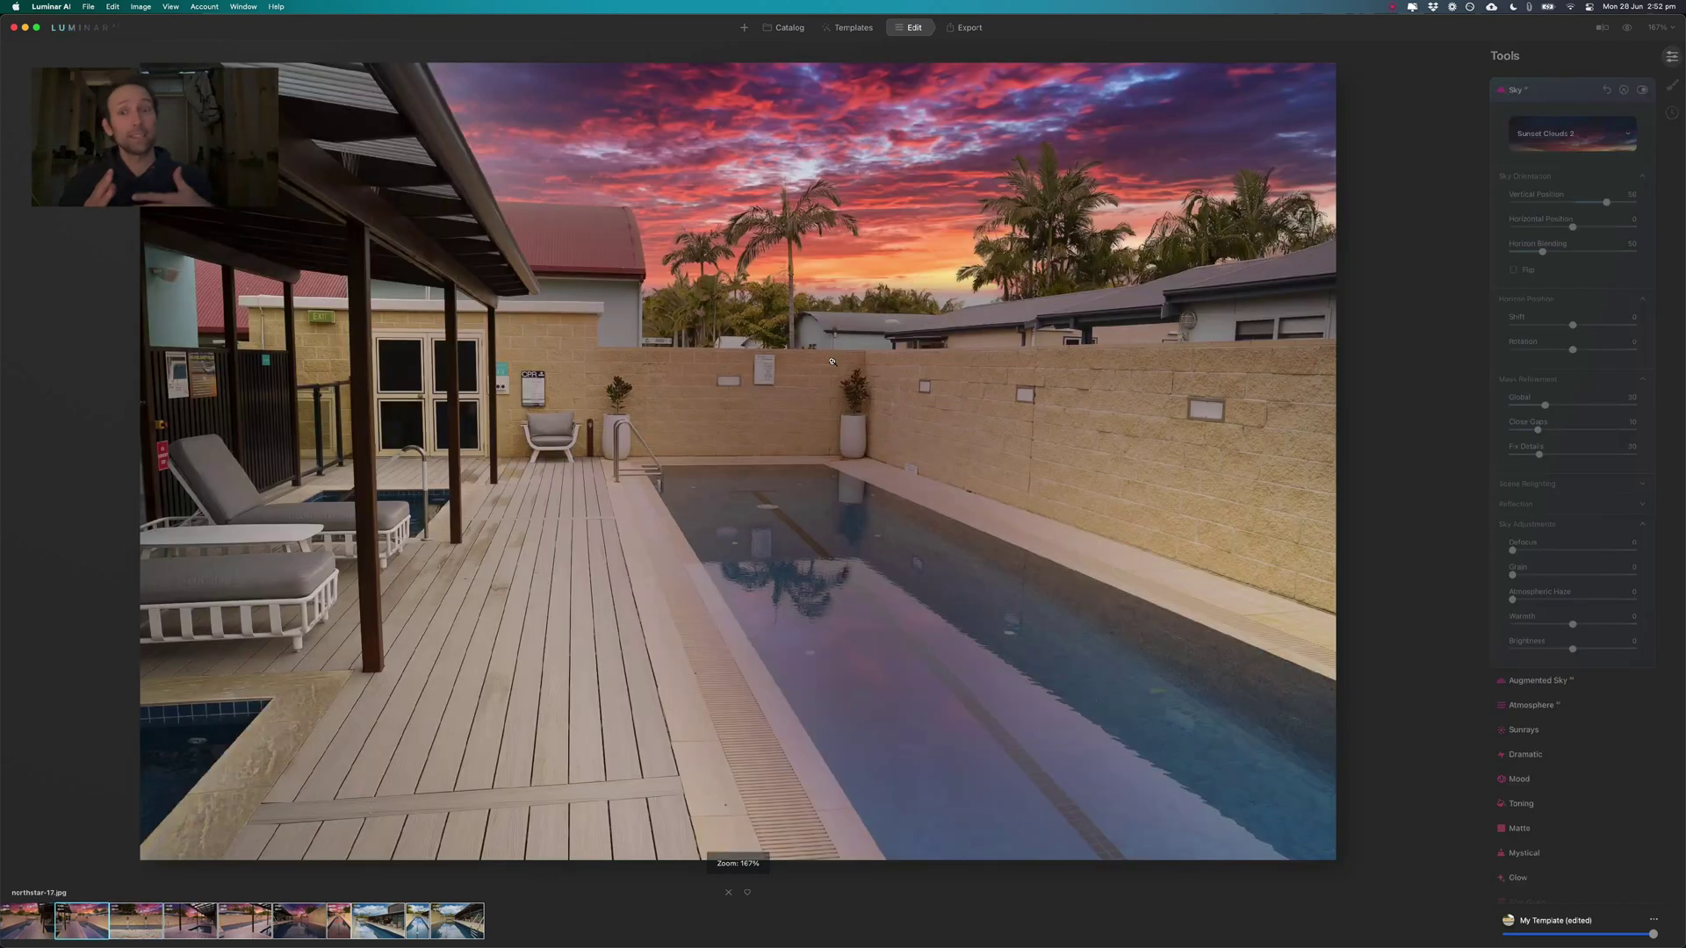